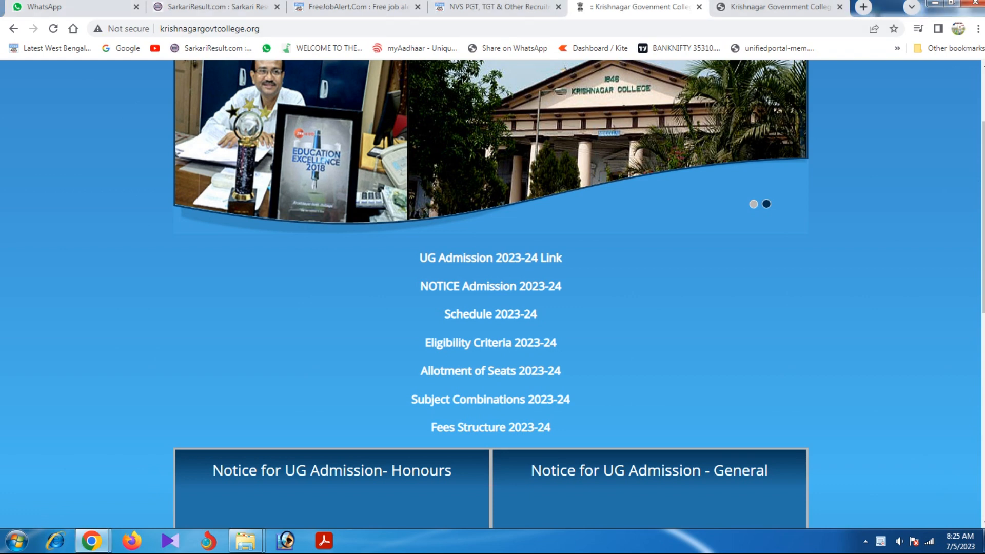
Scroll the college homepage and open the UG Admission 2023-24 portal.
scroll(491, 295, down, 6)
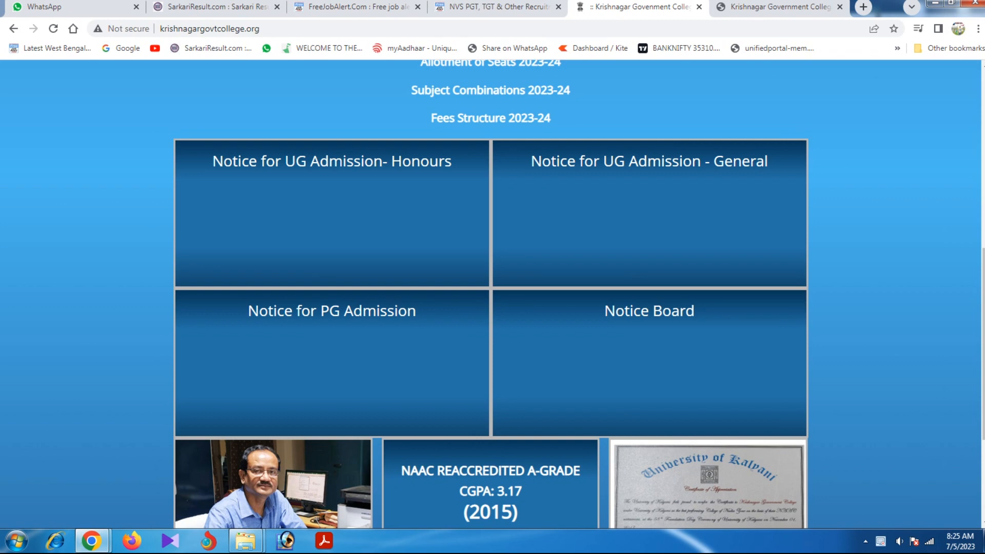
scroll(491, 295, up, 8)
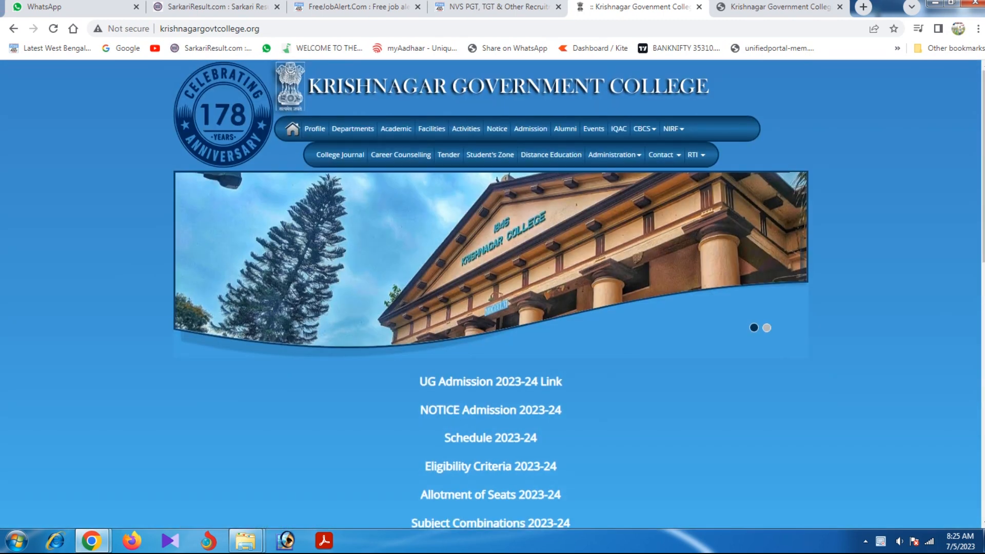
scroll(491, 258, down, 2)
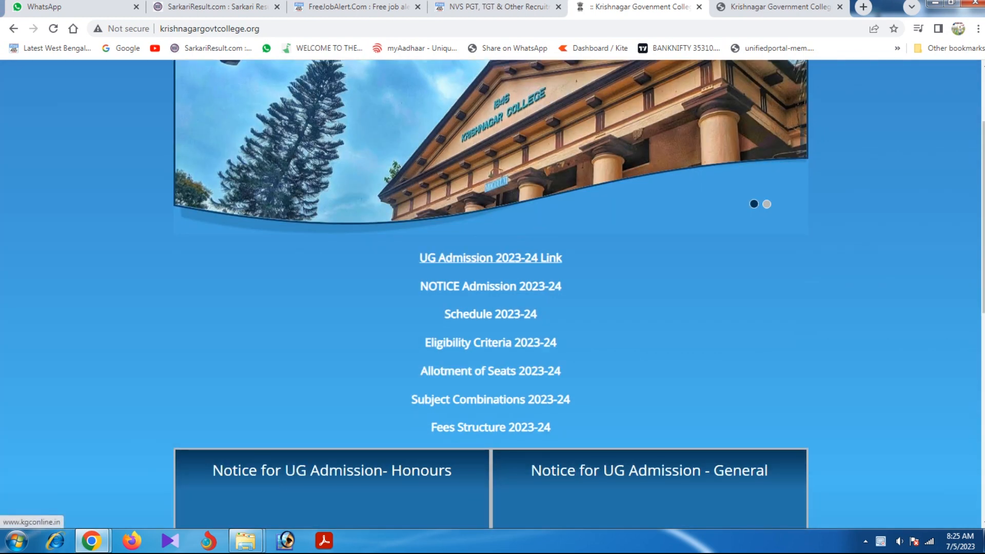
click(490, 257)
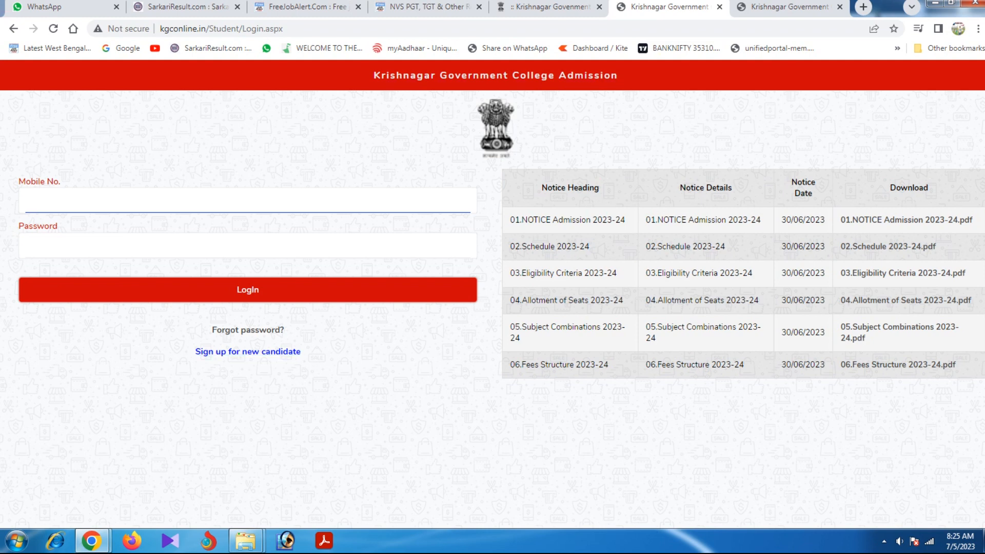
Open the 'Sign up for new candidate' registration form.
click(249, 352)
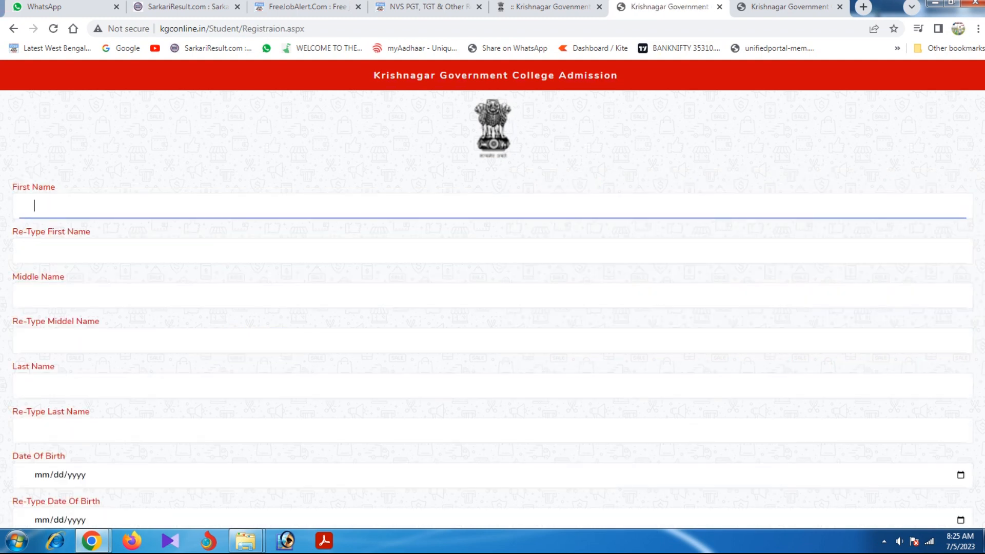
Enter and re-type the candidate's first and last names, skipping the middle name.
text(•••••)
key(Tab)
key(Tab)
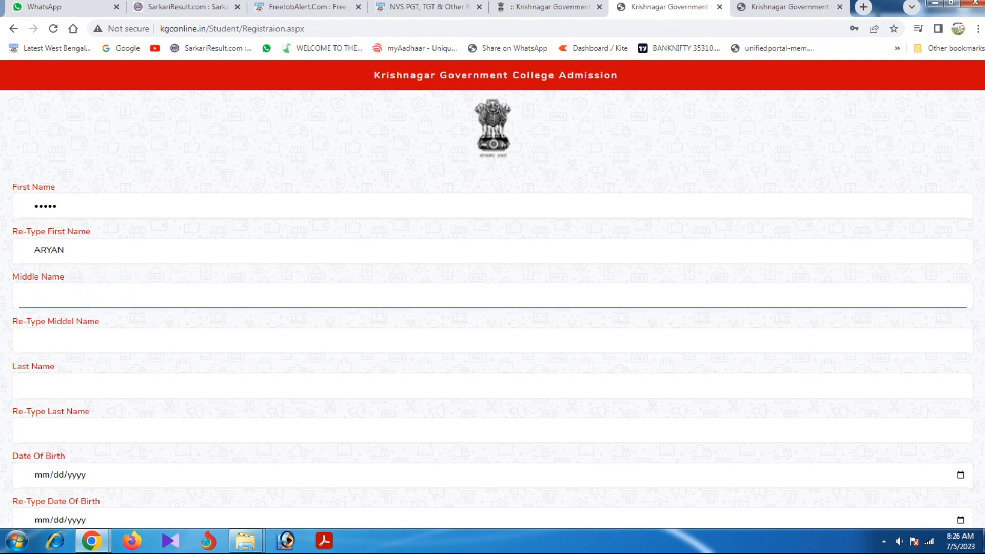
key(Tab)
key(Tab)
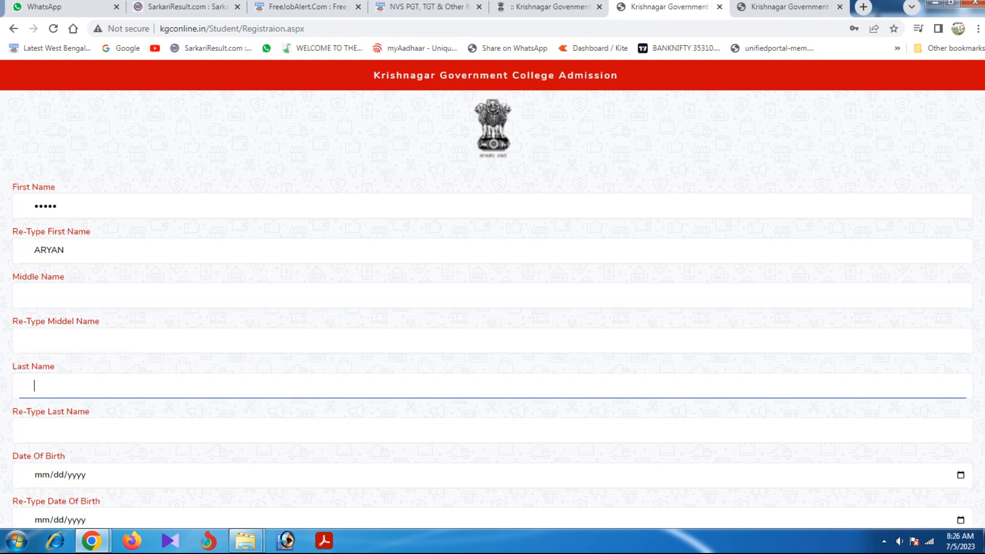
key(Tab)
key(Tab)
Enter date of birth 01/01/2000 in both date-of-birth fields.
text(01/01/)
text(2000)
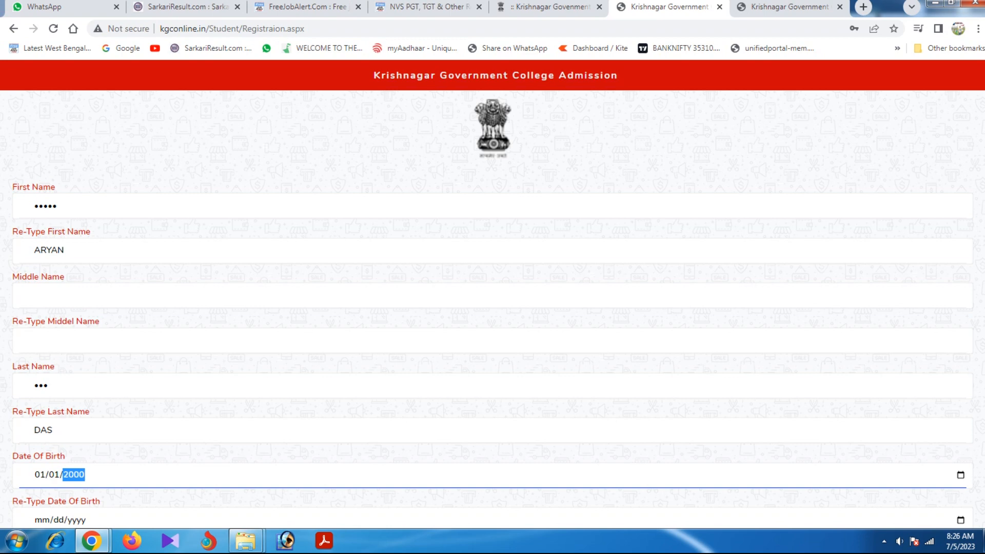
scroll(493, 308, down, 2)
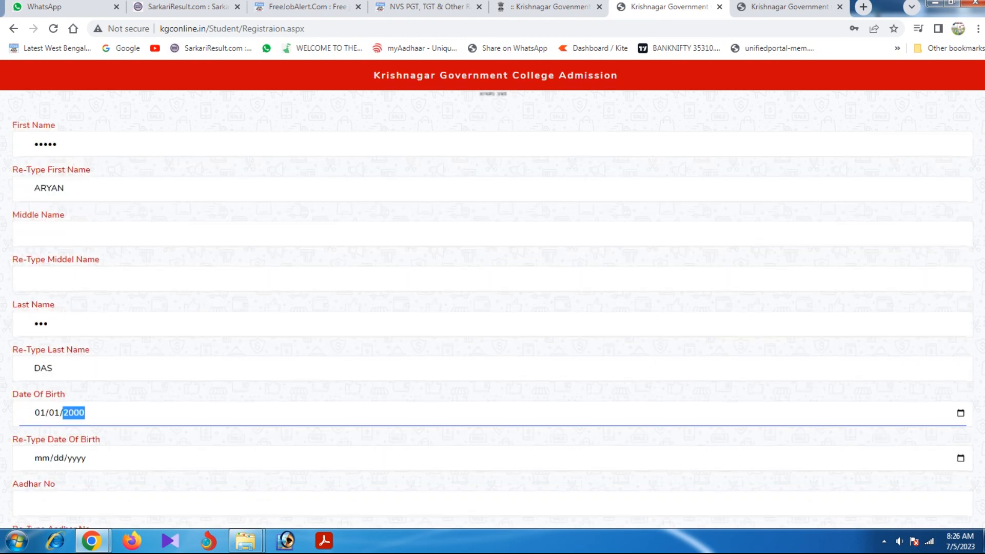
click(42, 396)
text(01/01/2000)
Enter the candidate's Aadhar number, clearing and retyping it once.
scroll(492, 309, down, 1)
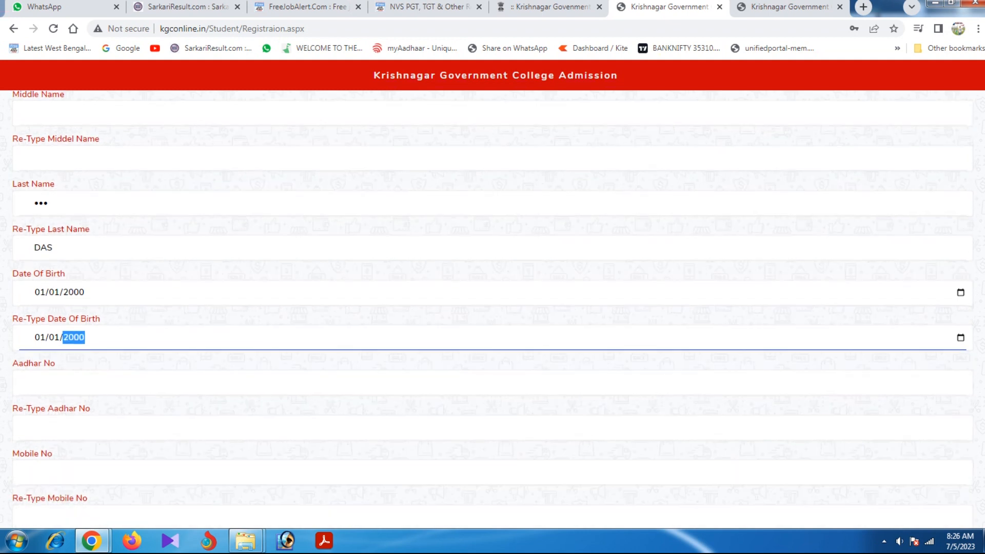
click(35, 380)
text(•••••)
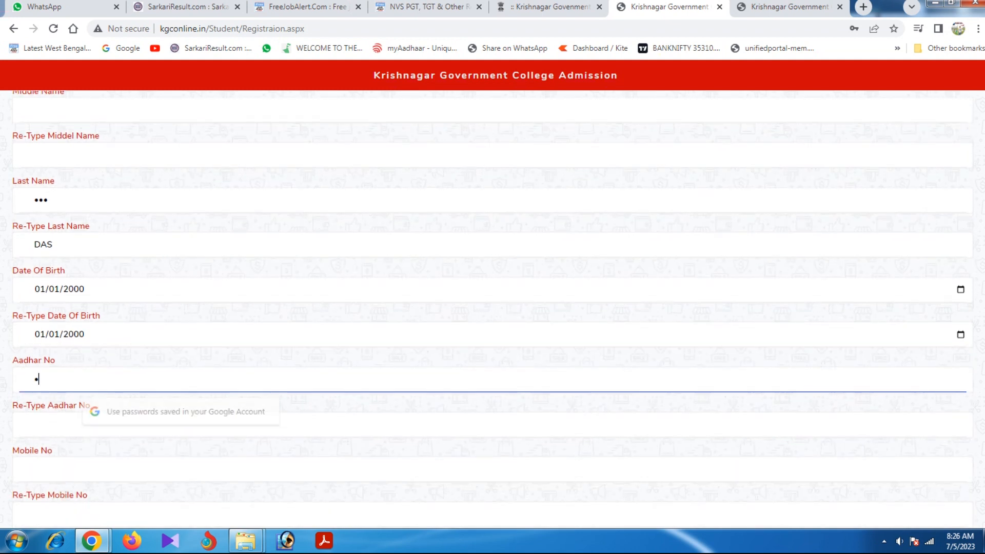
text(•••••)
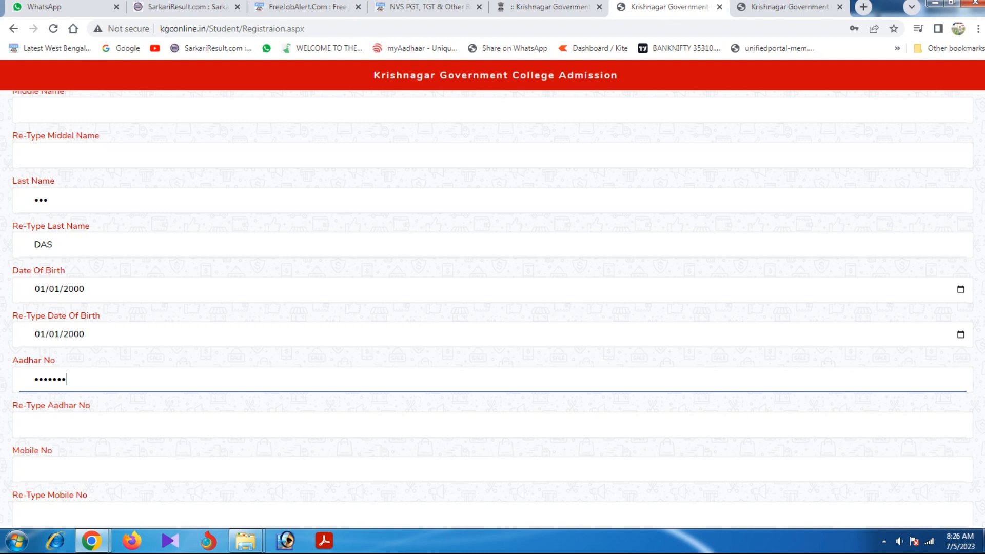
text(•)
key(ctrl+a)
key(BackSpace)
text(••••••••••••)
Re-type the Aadhar number and fill in both mobile number fields.
click(35, 424)
text(123456)
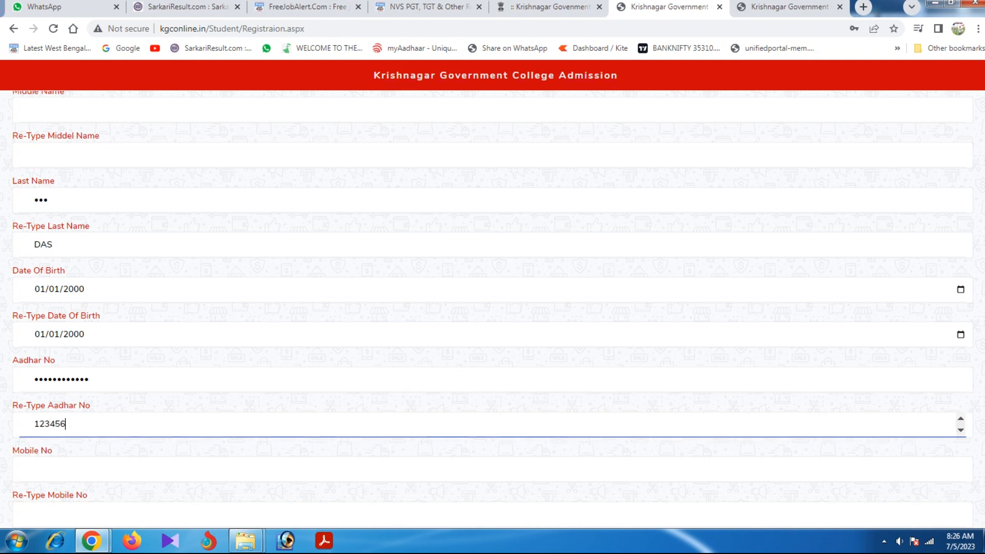
text(789123)
scroll(493, 307, down, 3)
click(35, 335)
text(12345)
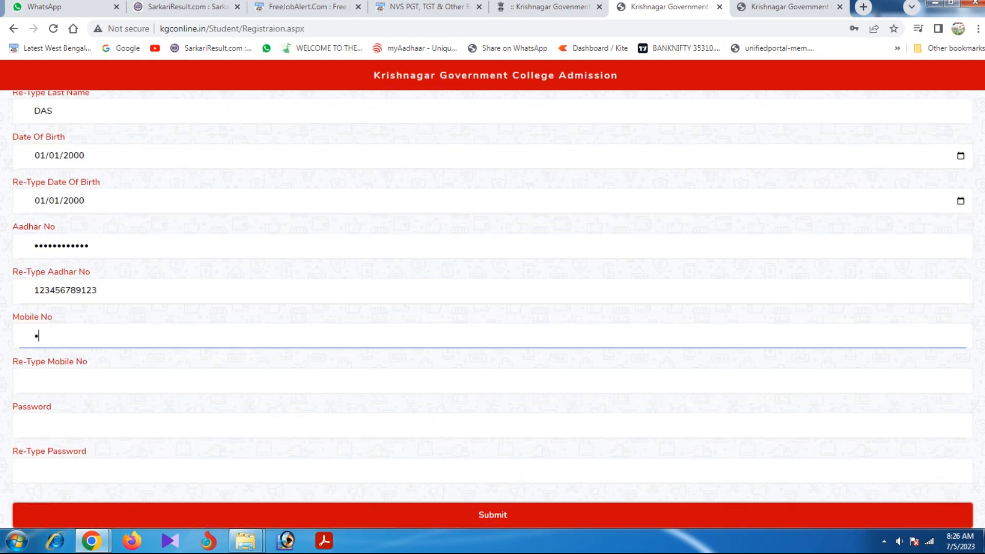
text(67890)
click(35, 381)
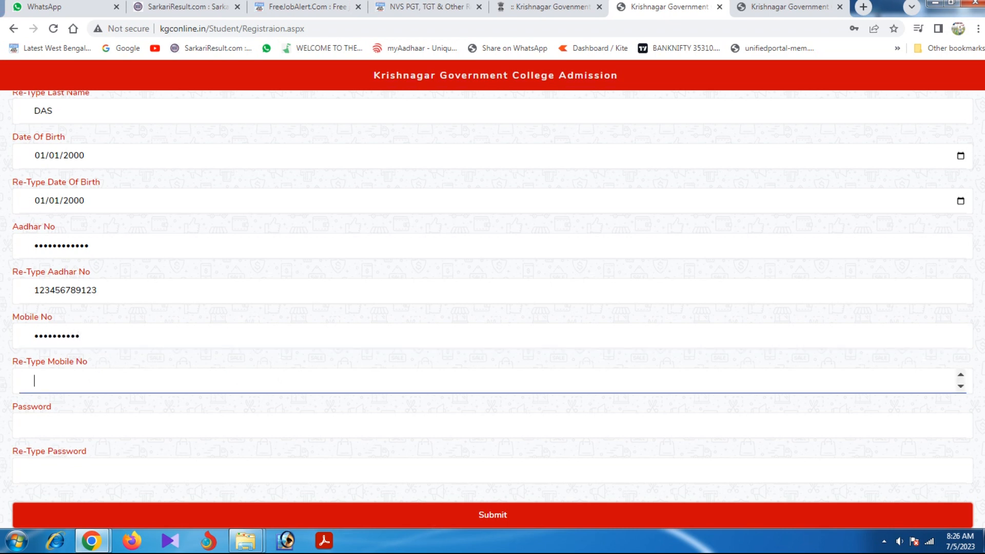
Enter the account password and re-type it.
click(35, 425)
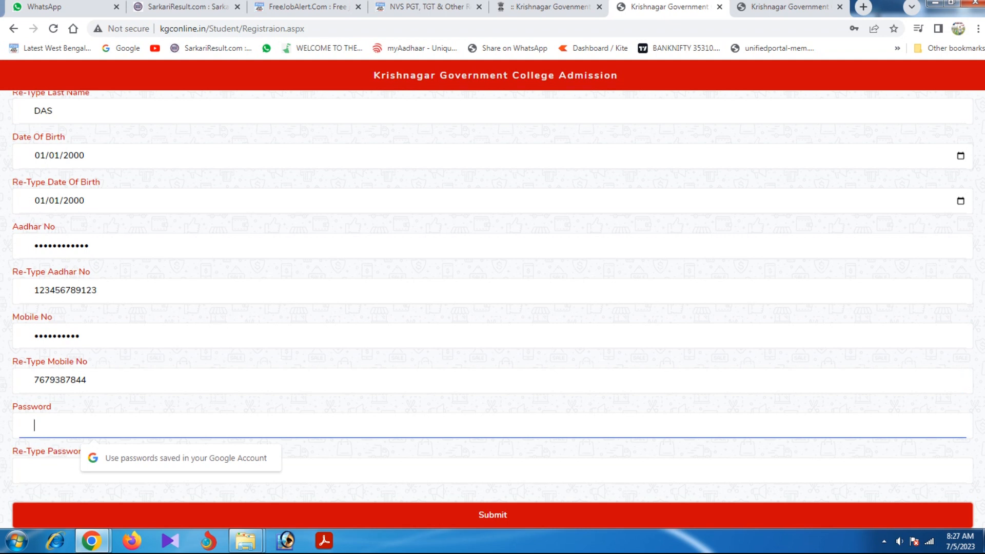
text(••)
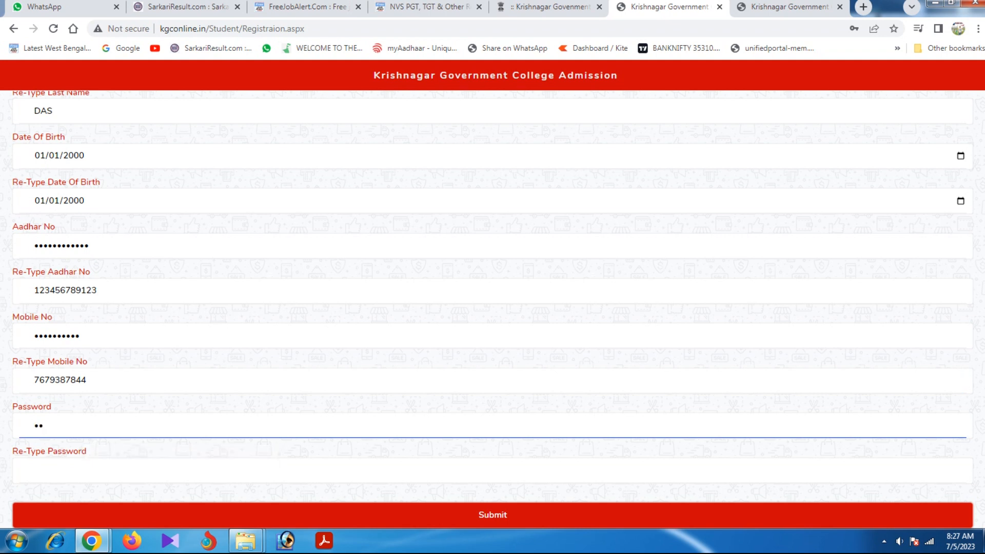
text(••••••)
key(Tab)
text(••••)
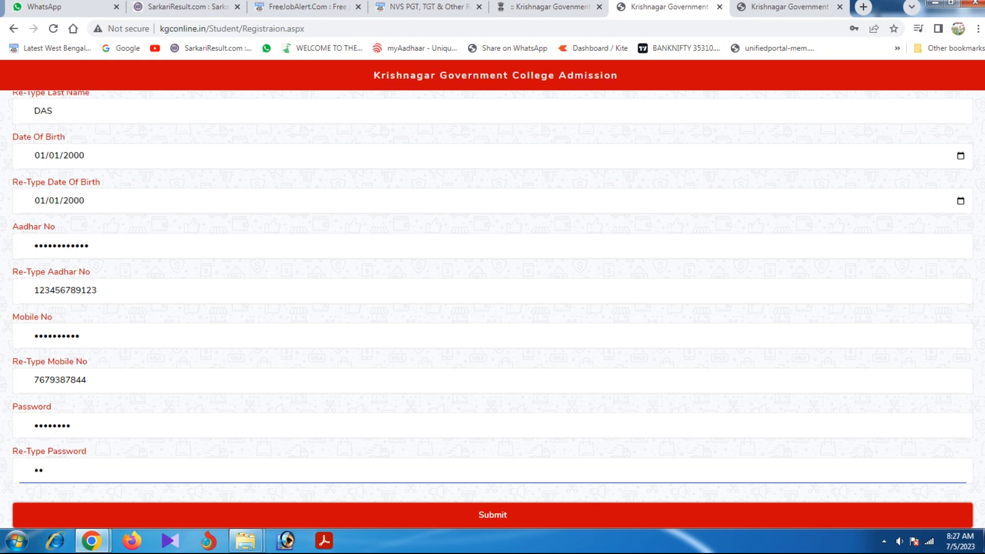
text(••••)
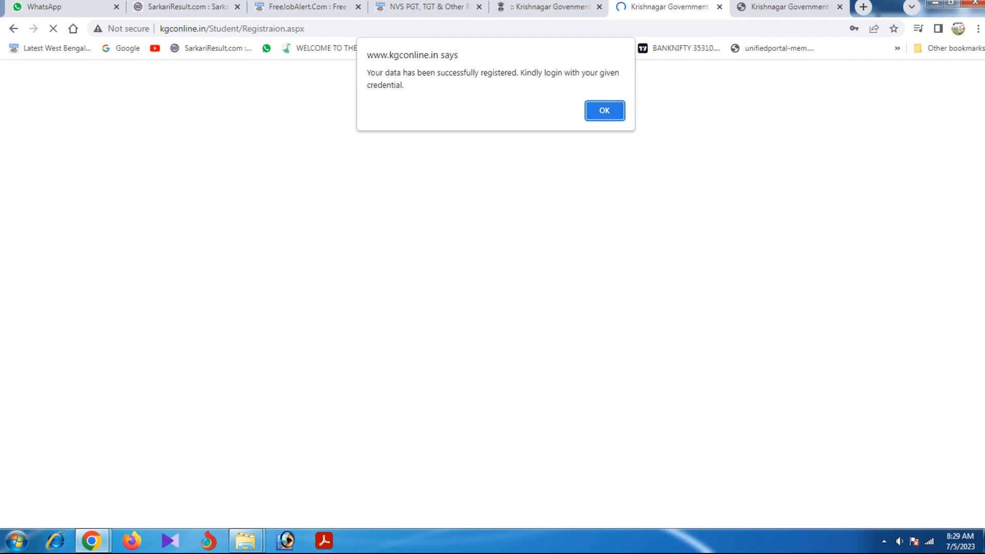
Dismiss the registration alert and log in with the registered mobile number and password.
key(Return)
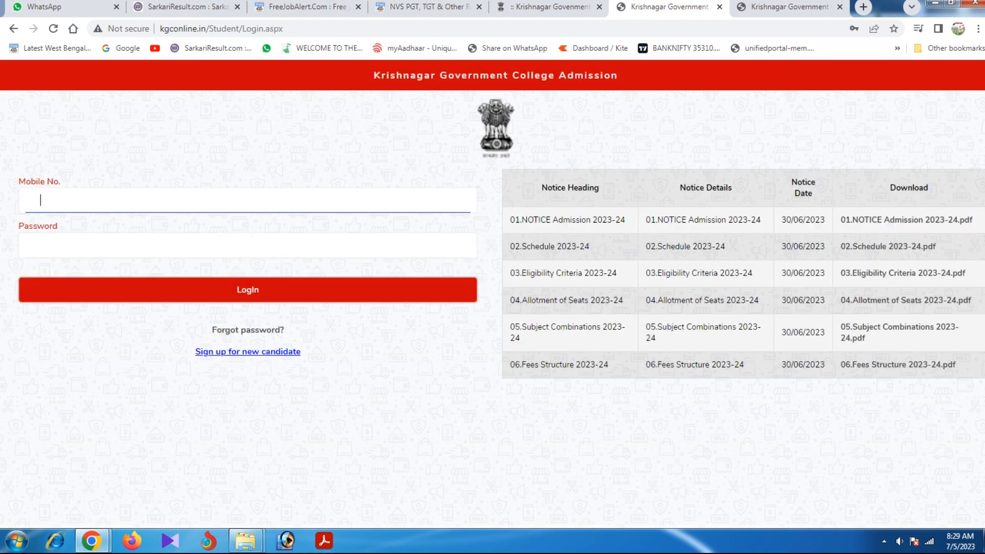
click(40, 245)
text(********)
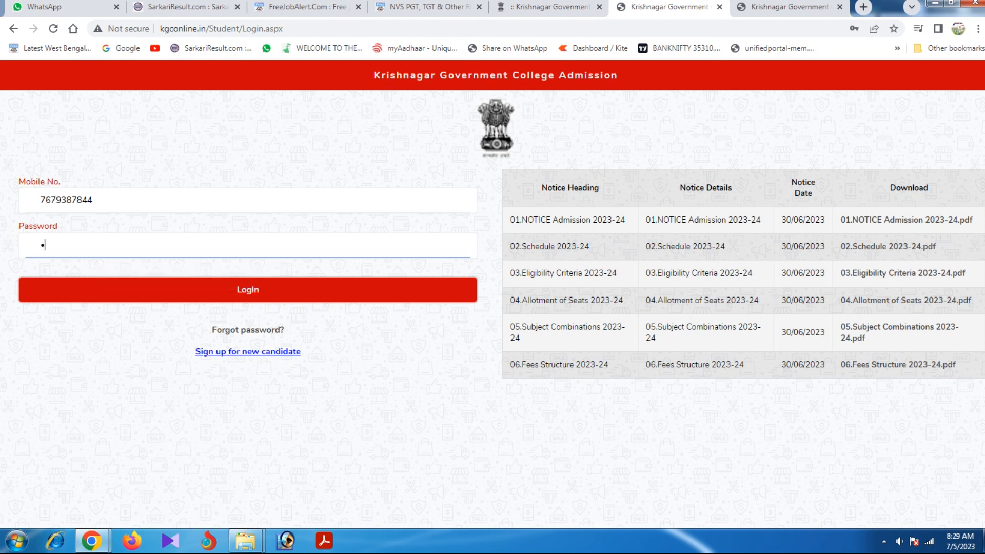
text(**)
key(Return)
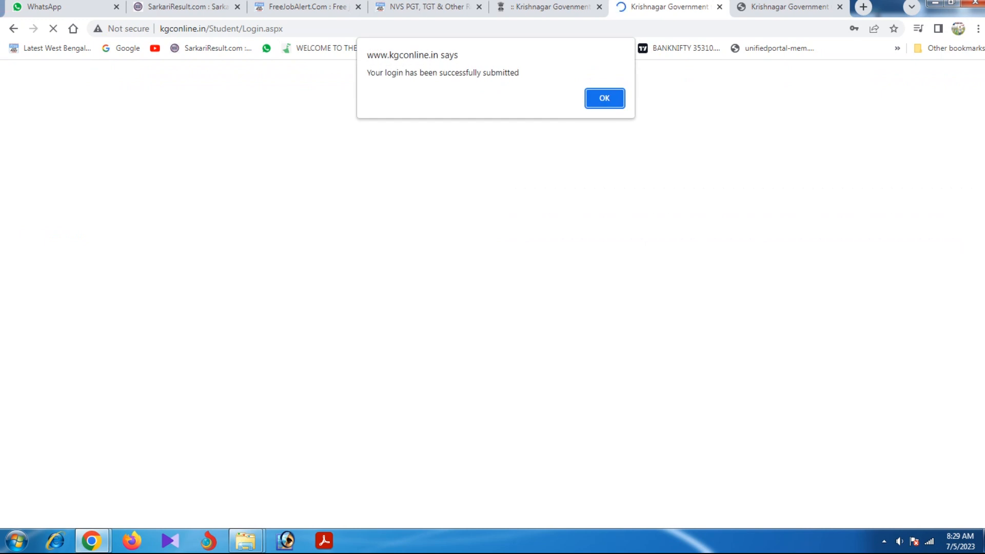
key(Return)
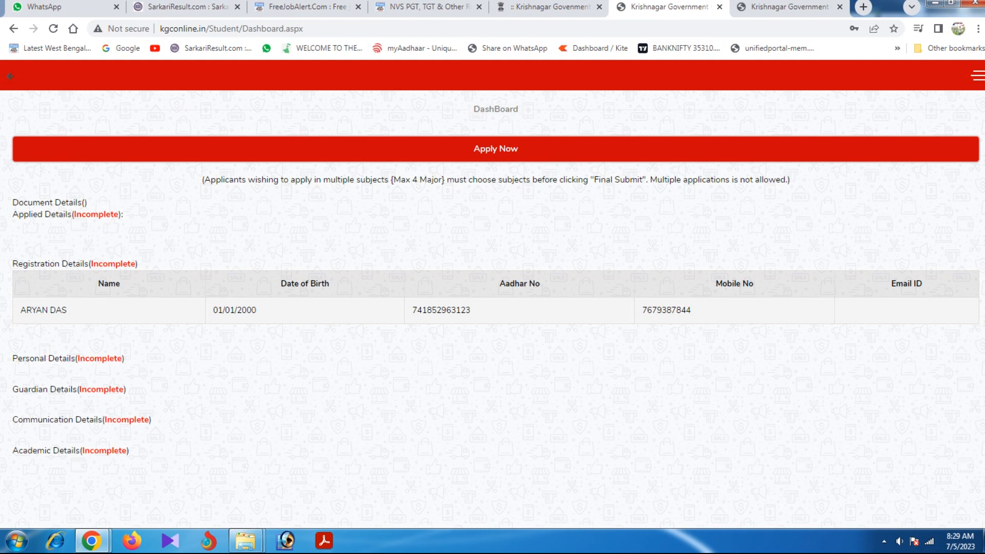
Add the applicant's e-mail address to the registration details and save them.
click(495, 149)
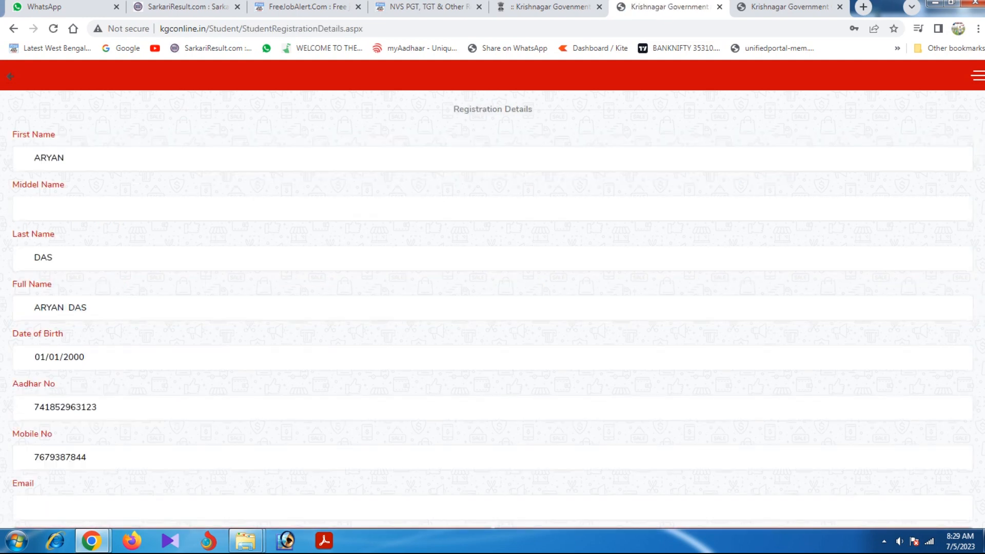
scroll(493, 308, down, 1)
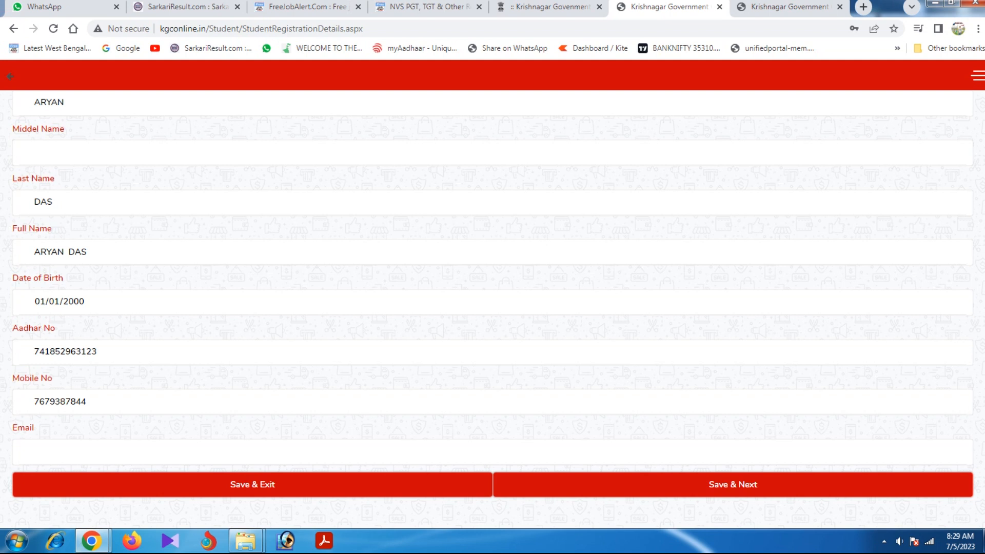
click(732, 485)
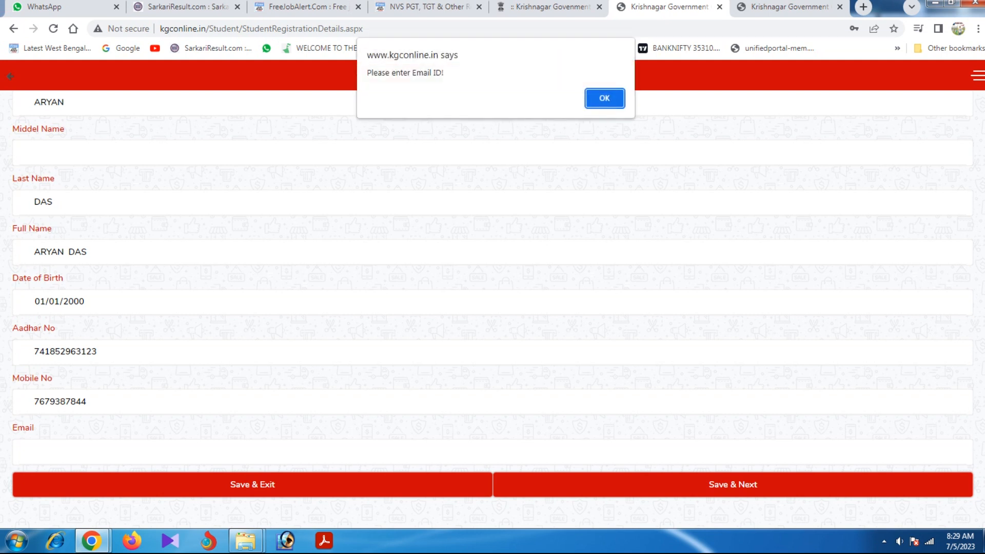
click(605, 98)
click(34, 452)
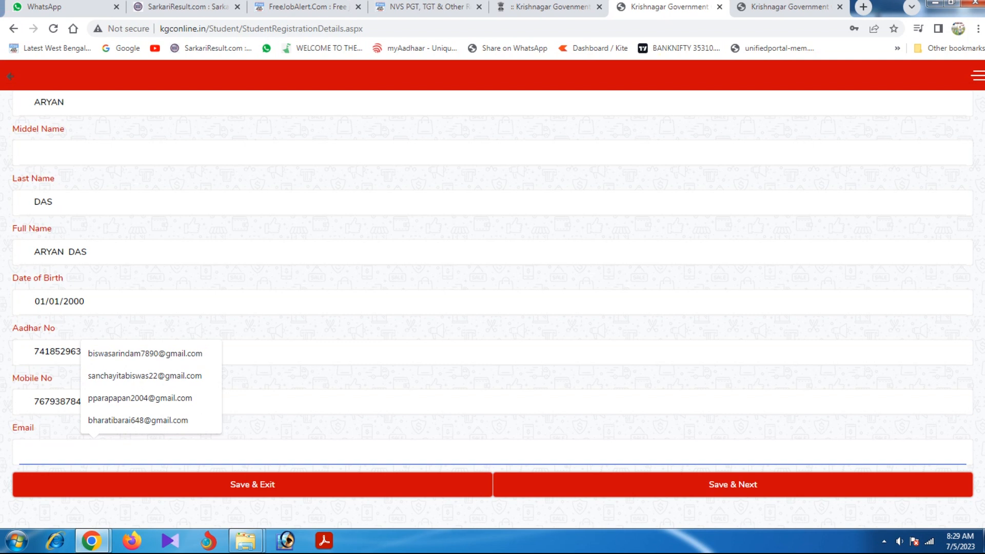
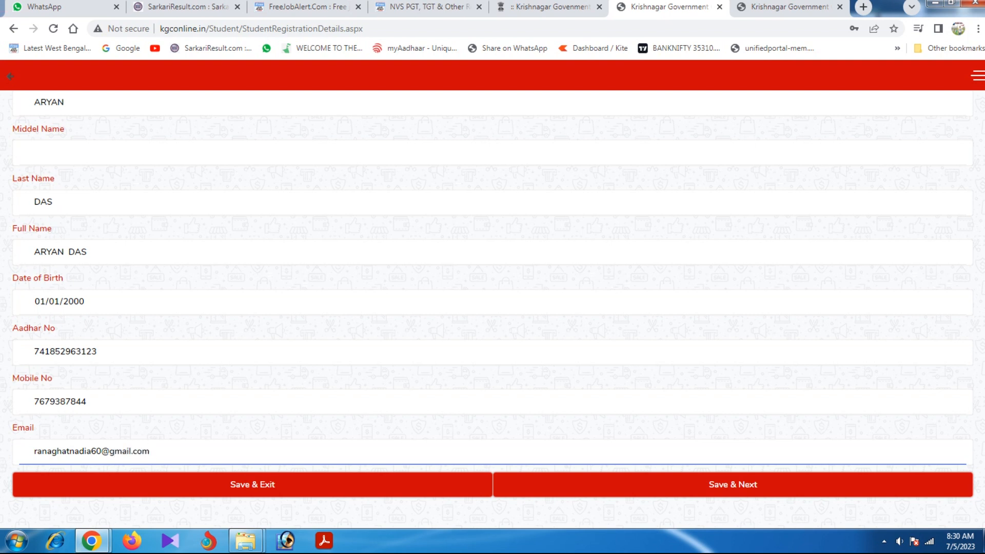
click(732, 485)
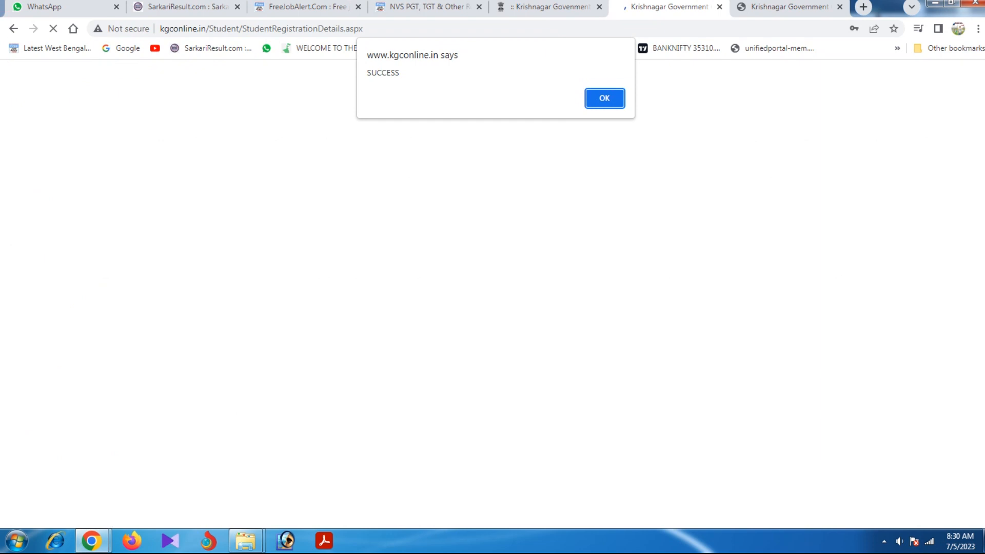
key(Return)
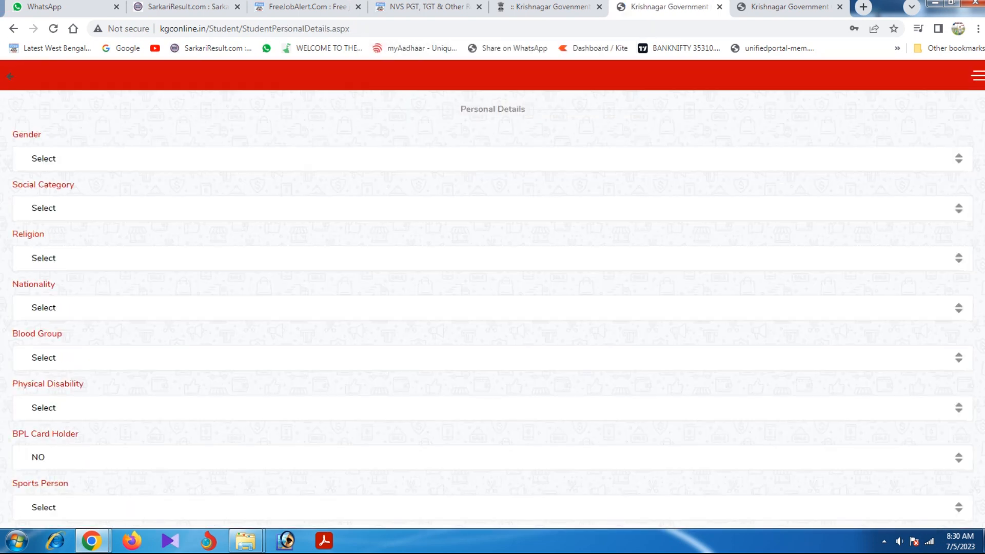
Set gender MALE, social category GENERAL, religion HINDUISM and nationality INDIAN.
click(493, 159)
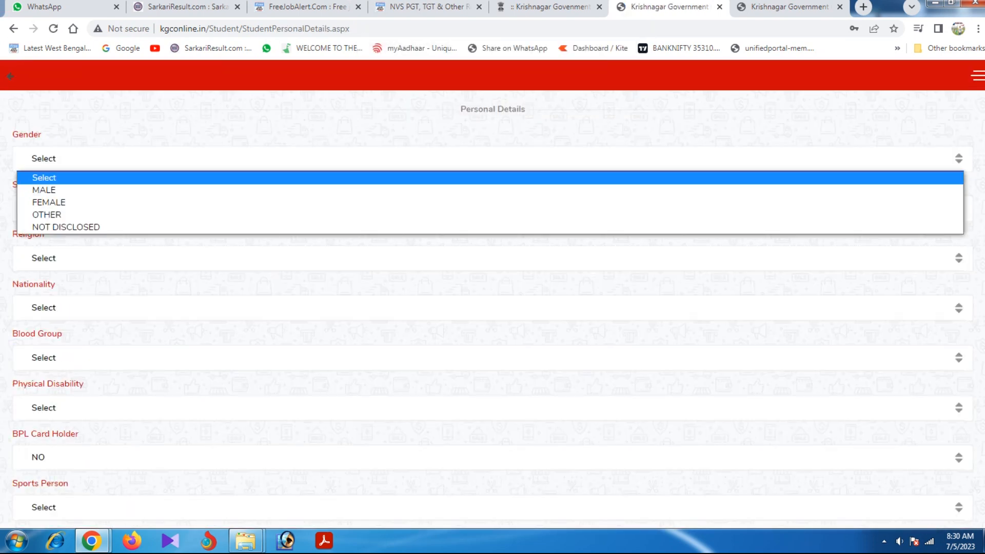
key(Down)
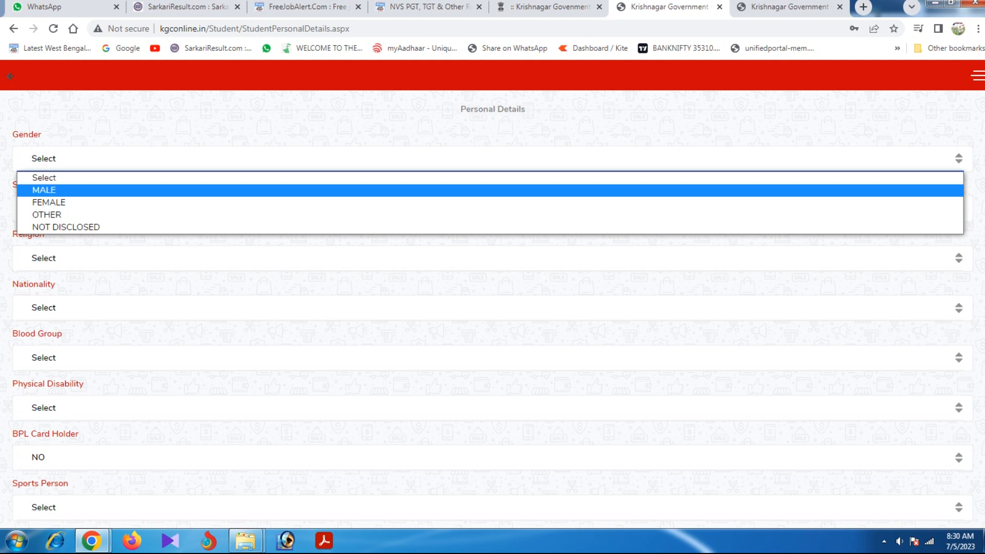
key(Return)
scroll(492, 308, down, 1)
click(493, 146)
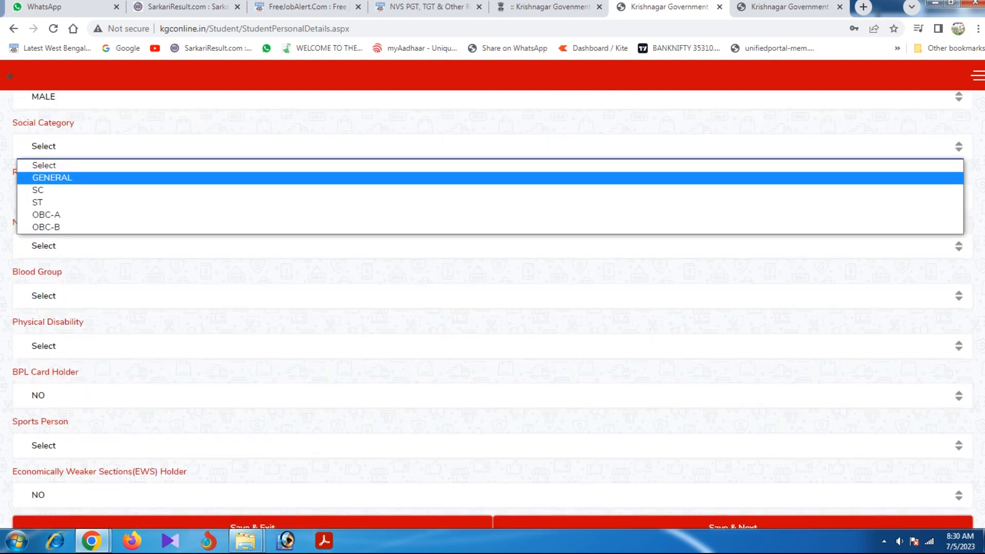
key(Return)
click(492, 197)
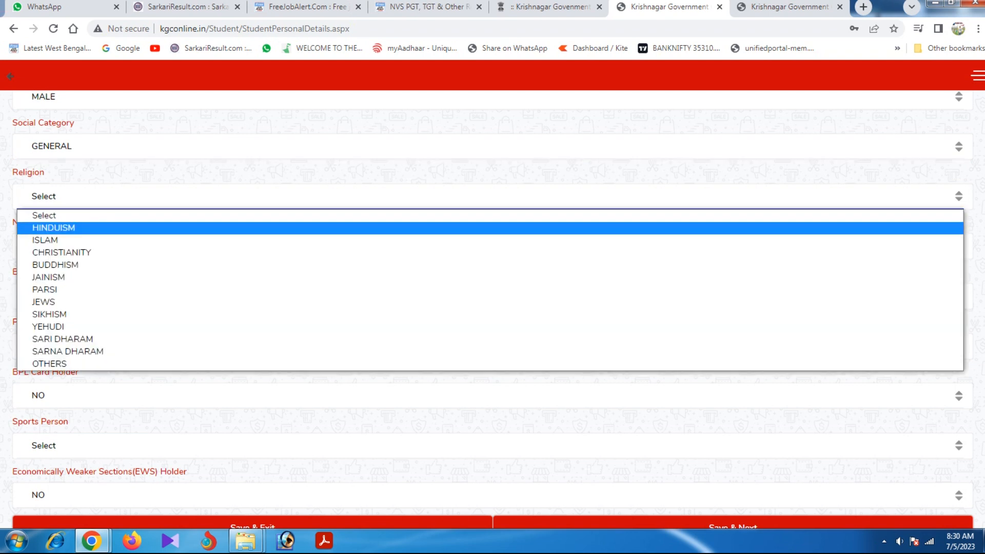
click(493, 228)
click(489, 246)
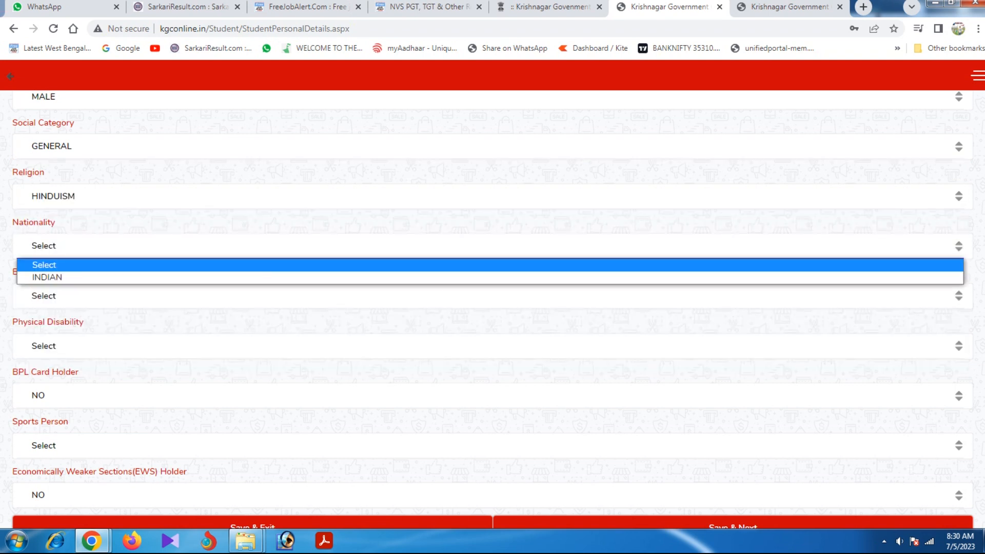
click(490, 278)
Set blood group NOT DISCLOSED and physical disability, BPL card holder, sports person to NO.
scroll(489, 287, down, 2)
click(490, 252)
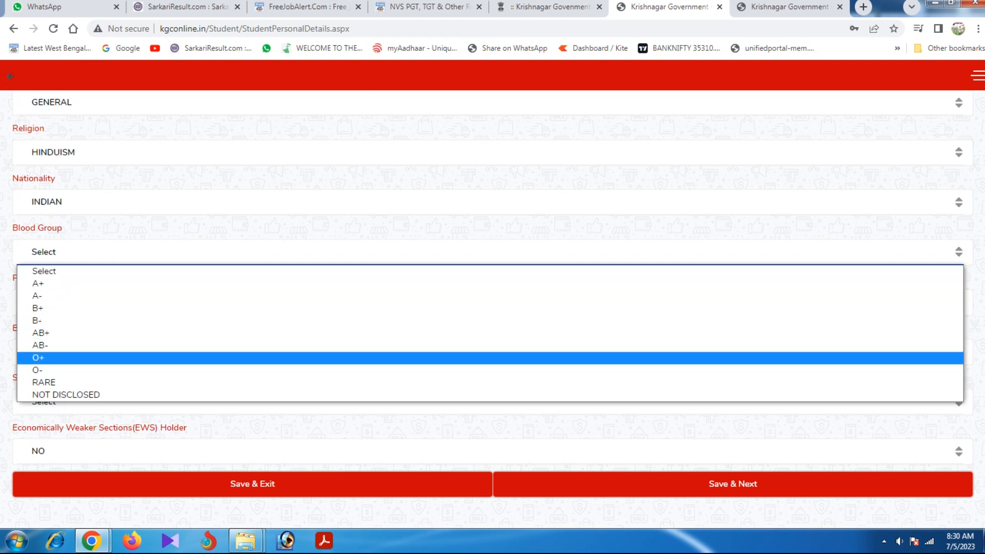
click(66, 395)
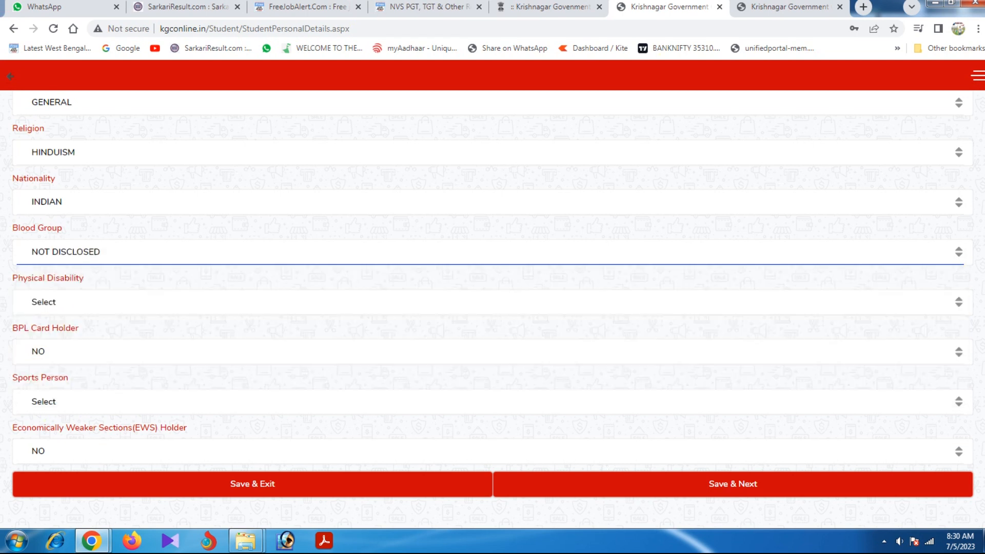
click(66, 302)
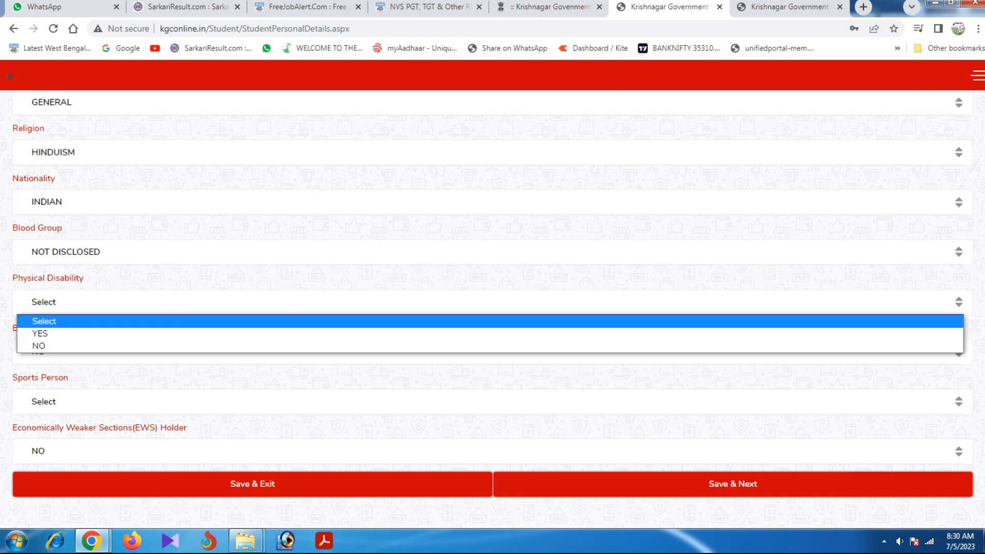
click(66, 347)
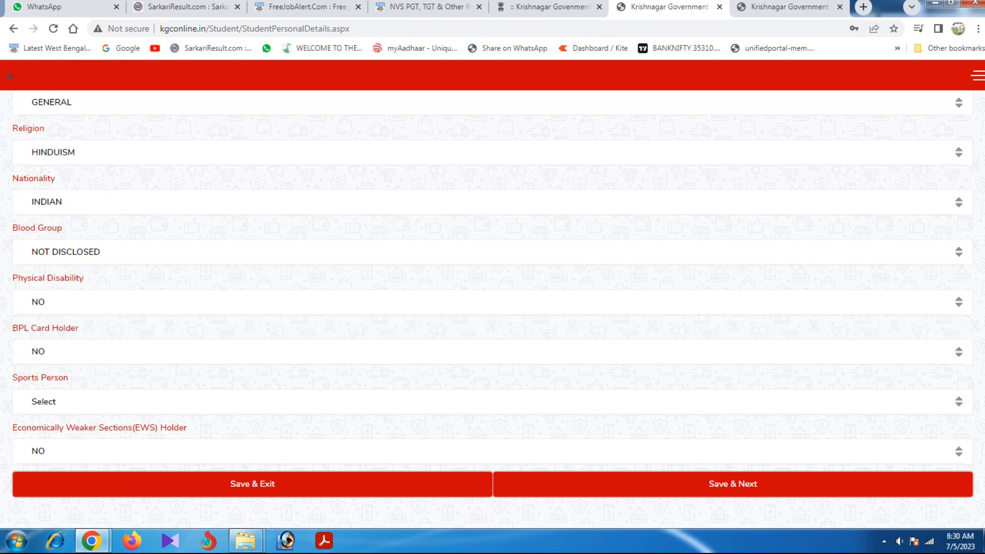
click(492, 352)
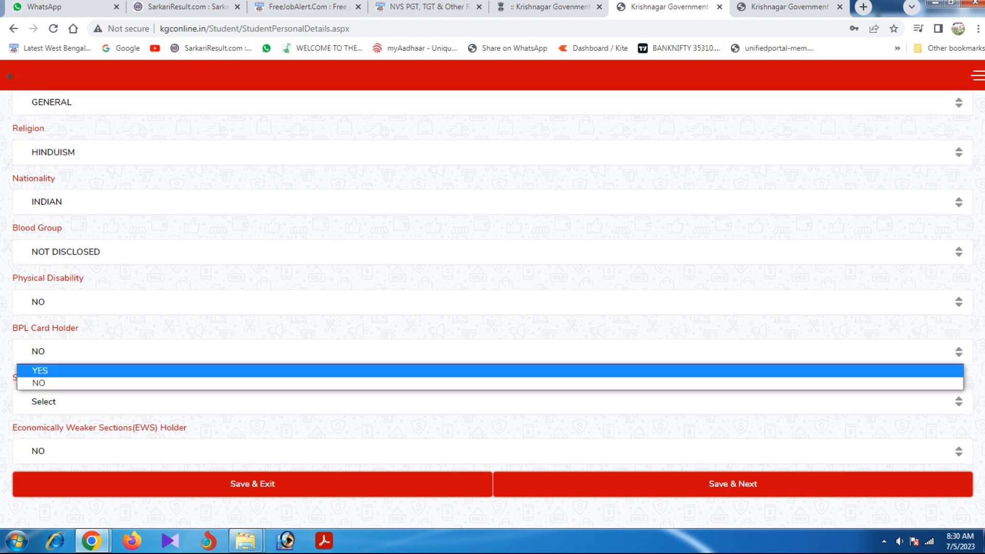
click(490, 383)
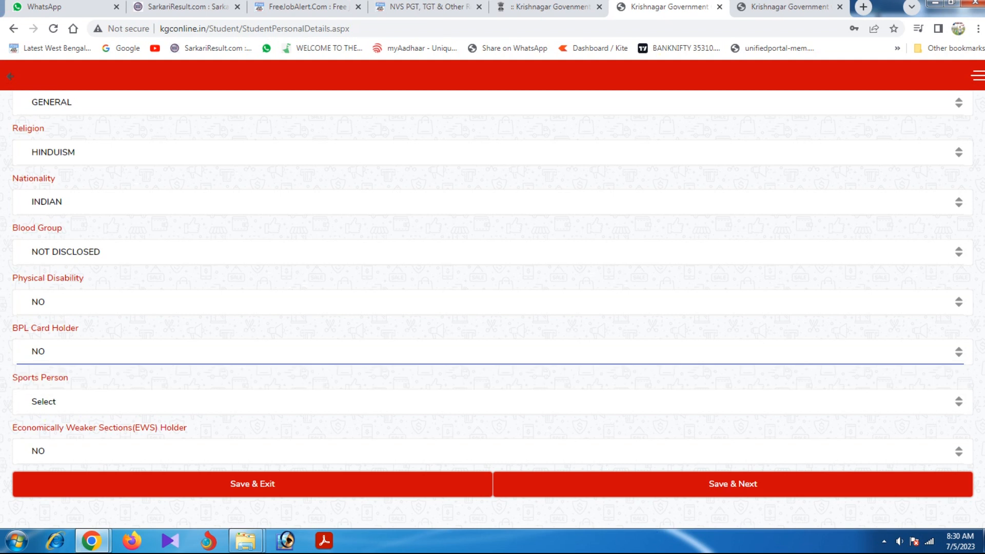
click(490, 401)
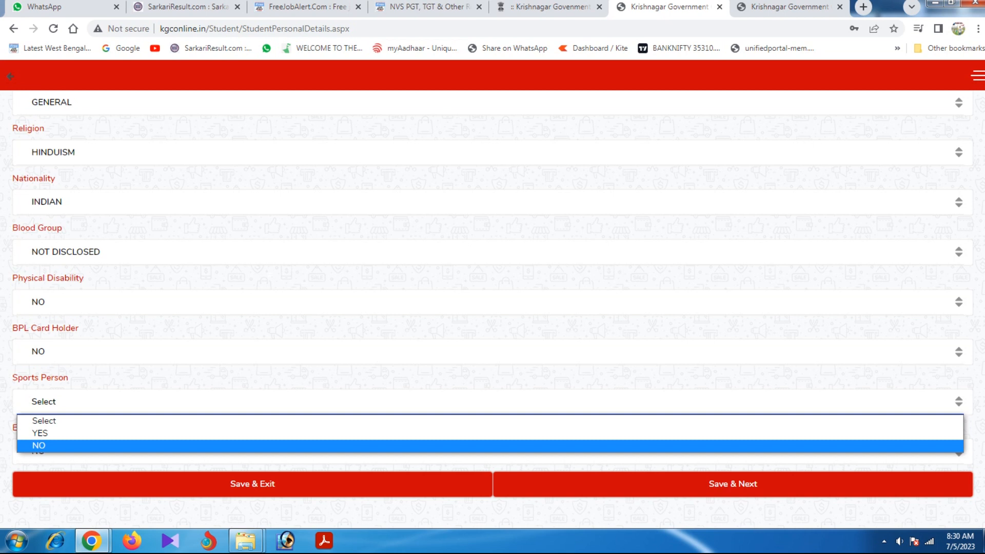
click(490, 445)
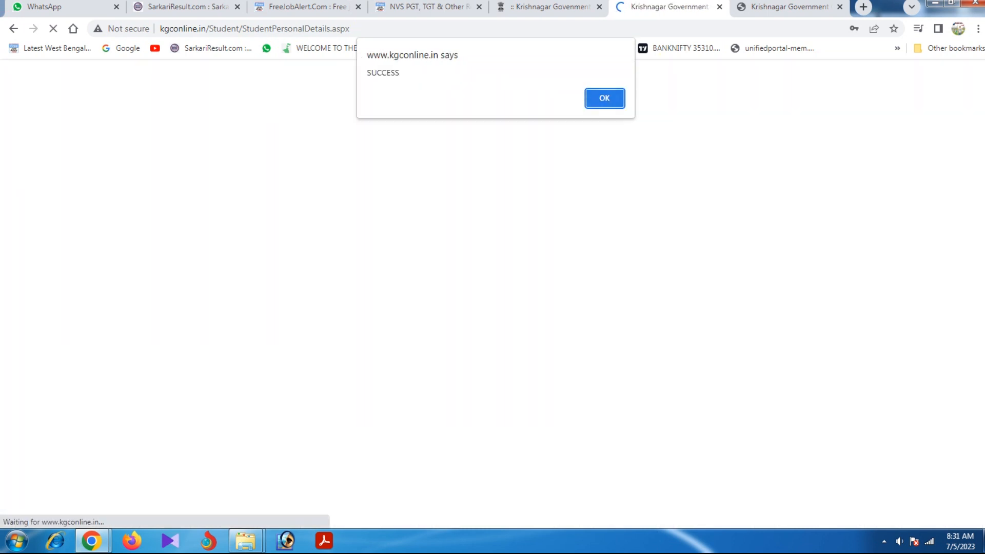
Dismiss the success alert and enter the father's first and last name.
key(Return)
click(34, 159)
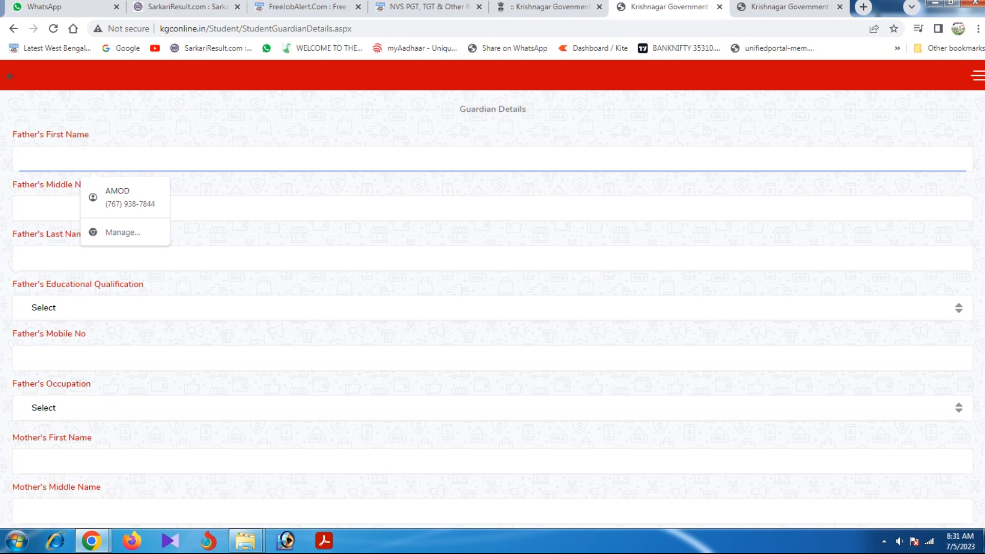
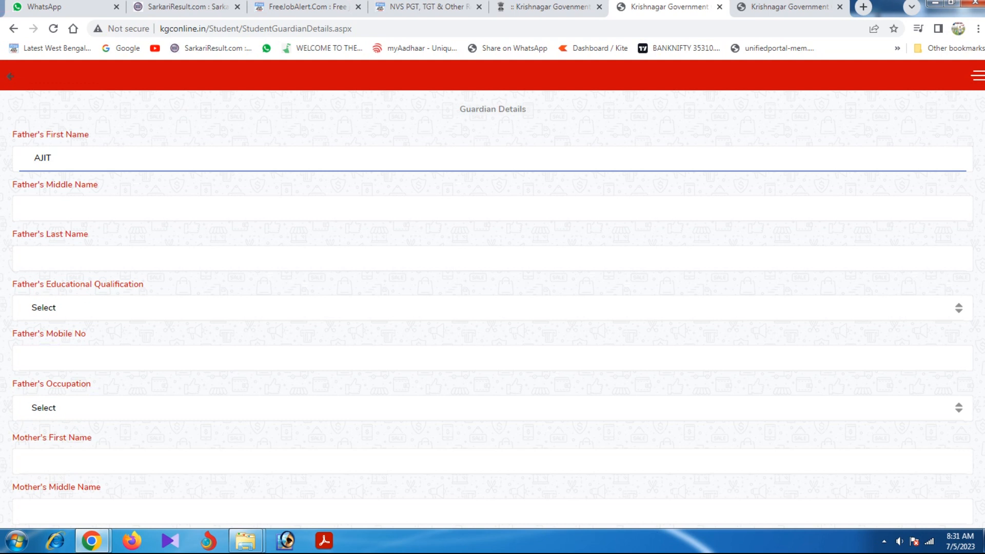
click(34, 258)
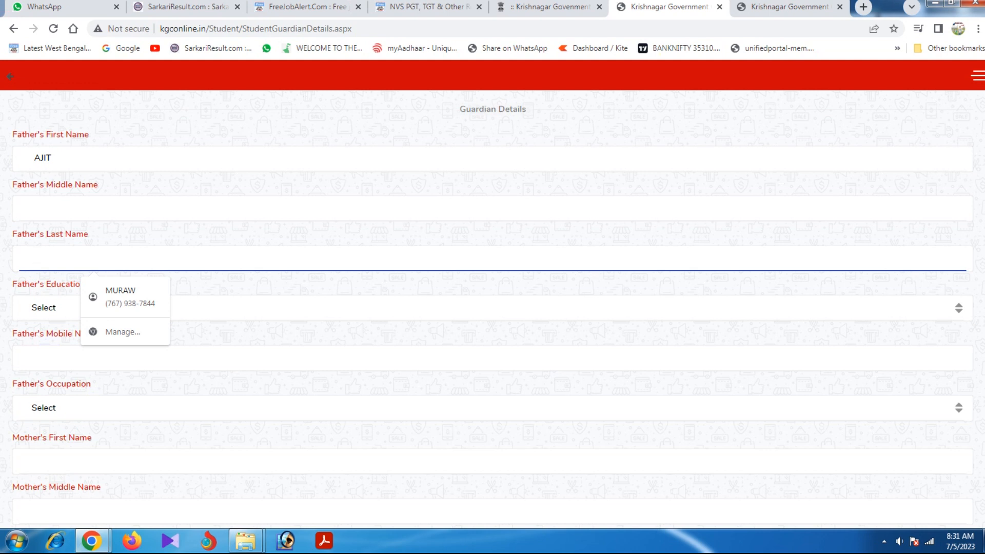
Set the father's qualification MADHYAMIK, his mobile number and occupation BUSINESS.
click(43, 308)
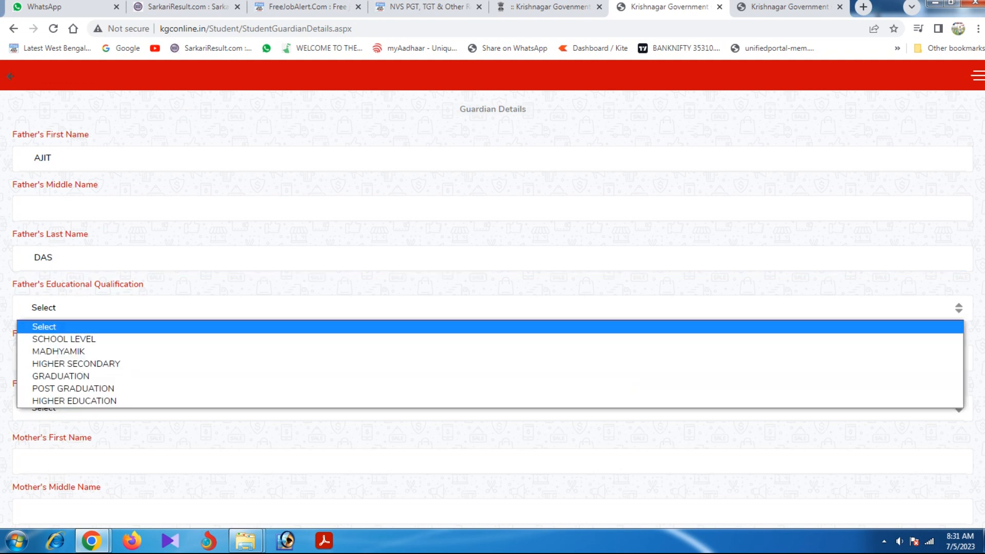
key(Down)
key(Down)
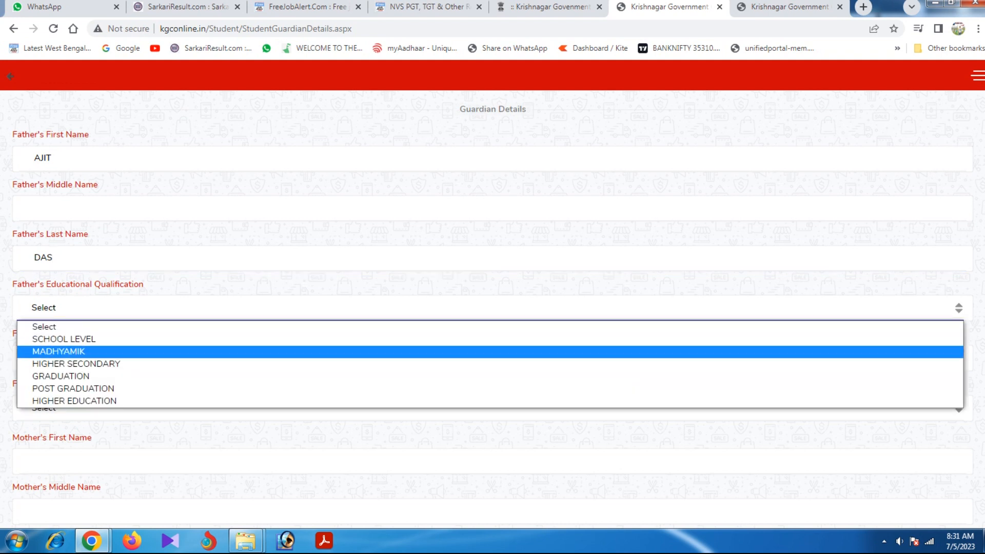
key(Return)
scroll(492, 308, down, 3)
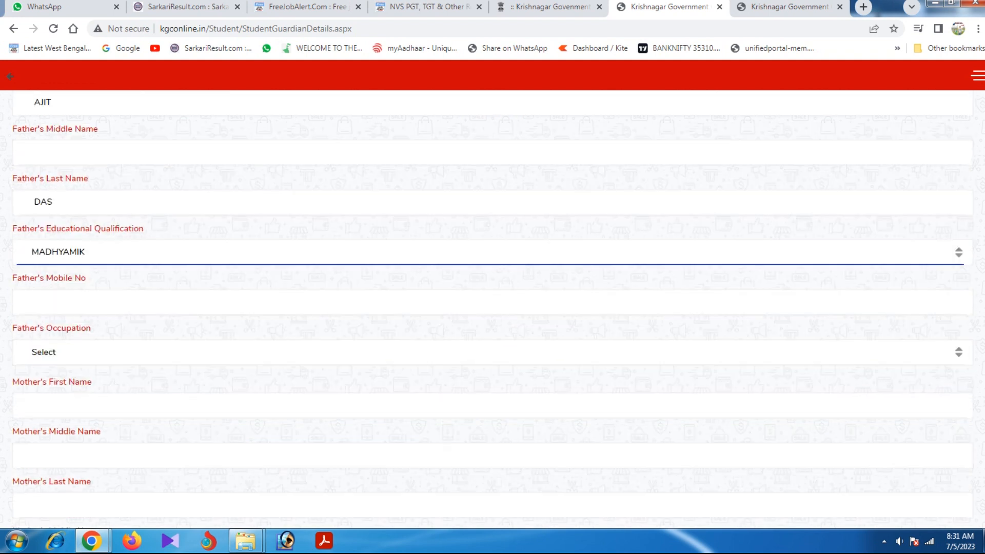
click(34, 235)
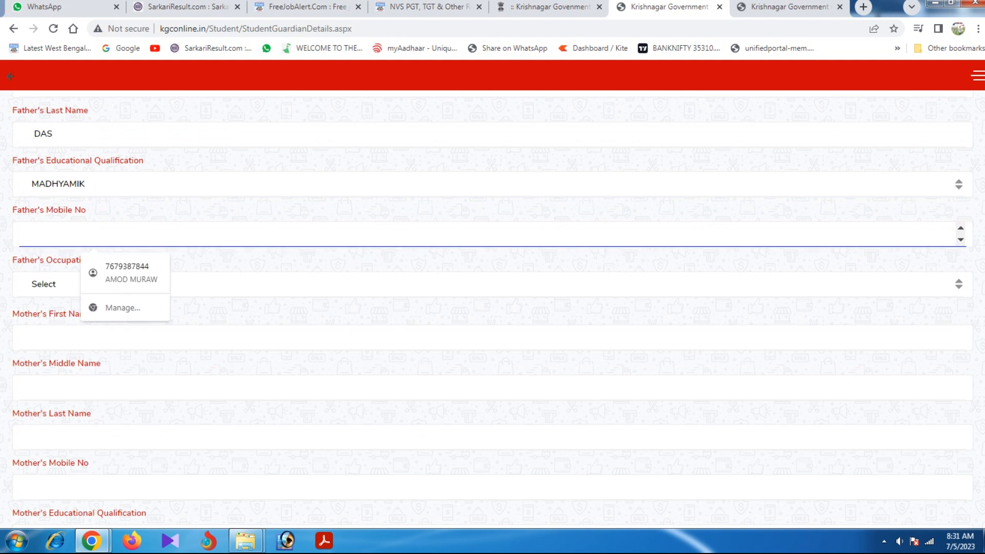
click(490, 284)
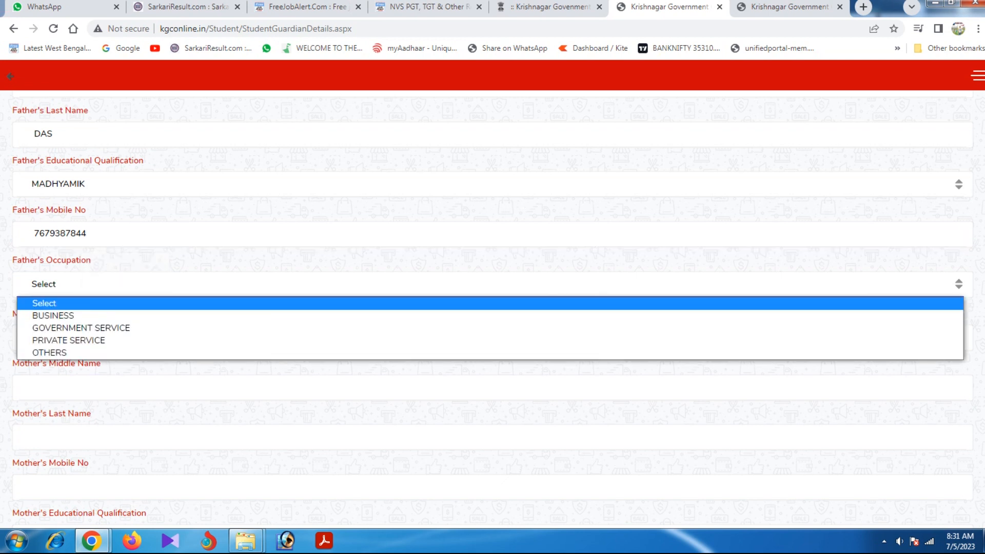
key(Down)
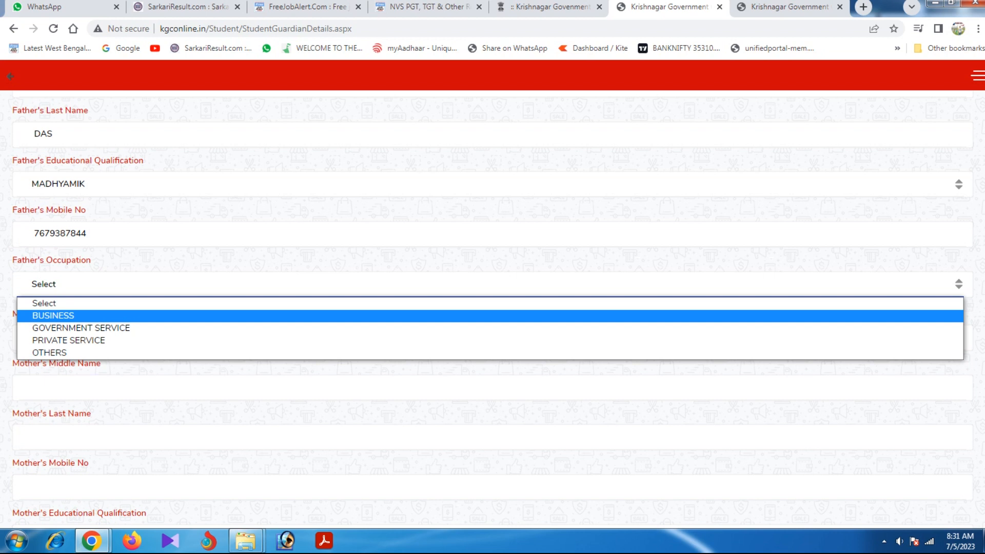
key(Return)
scroll(492, 307, down, 2)
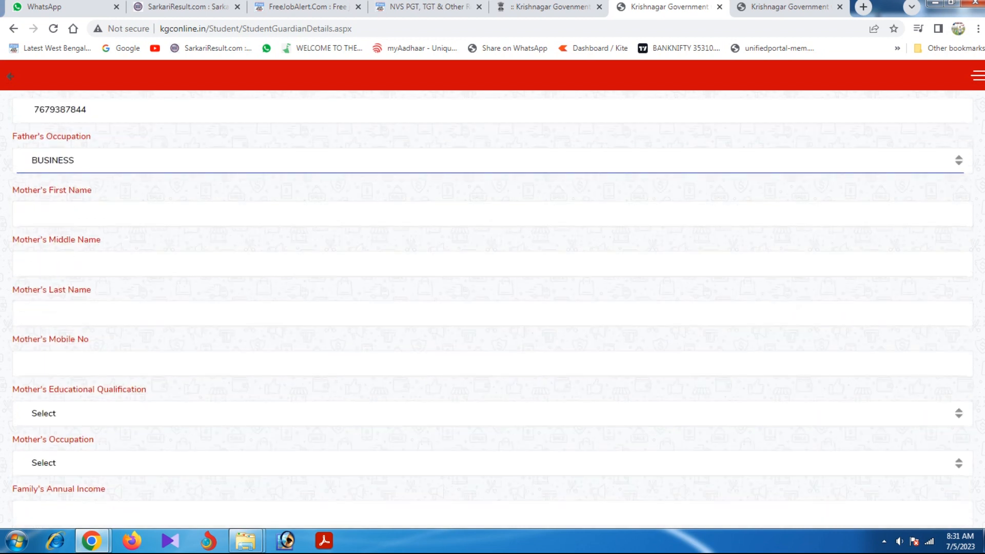
Enter the mother's first and last name.
click(34, 214)
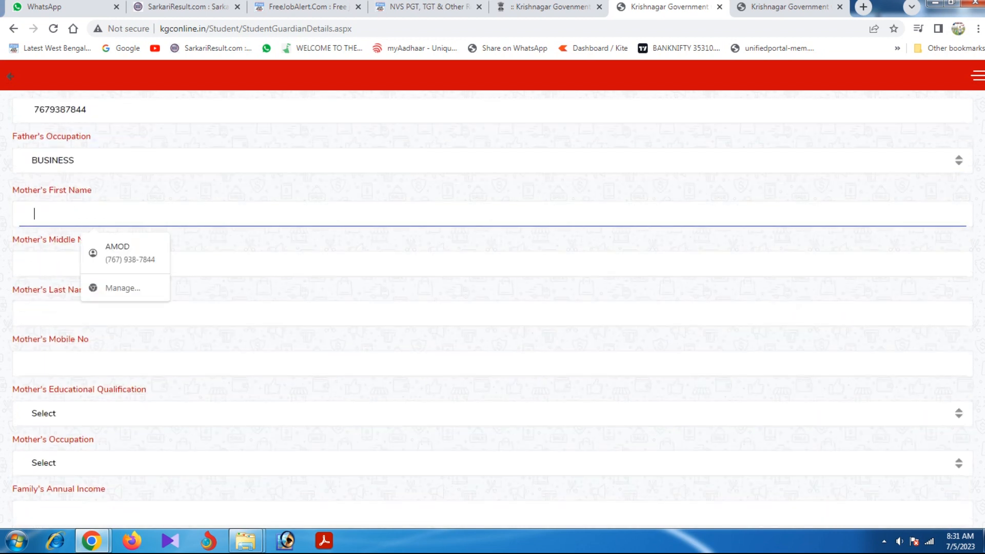
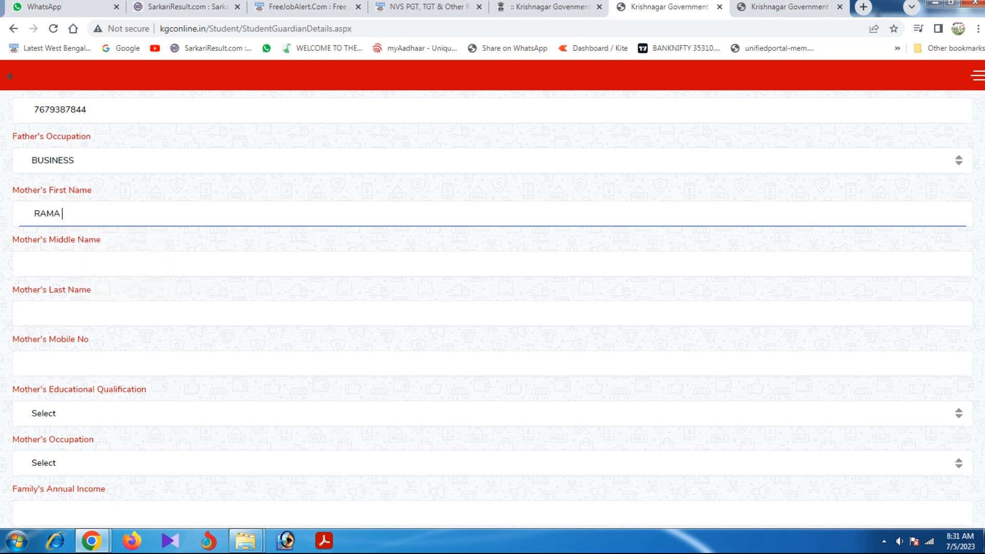
text(DAS)
key(BackSpace)
key(BackSpace)
key(BackSpace)
key(BackSpace)
click(34, 313)
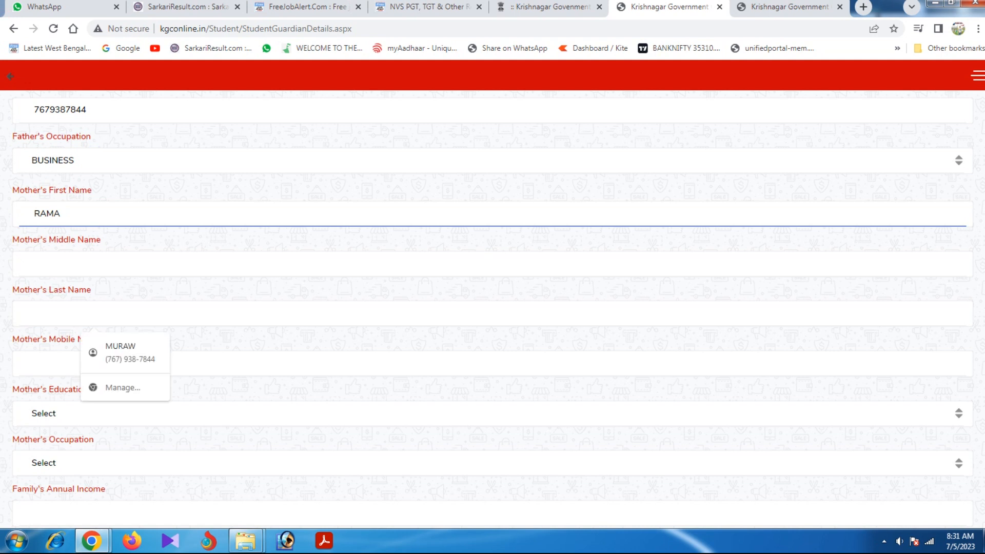
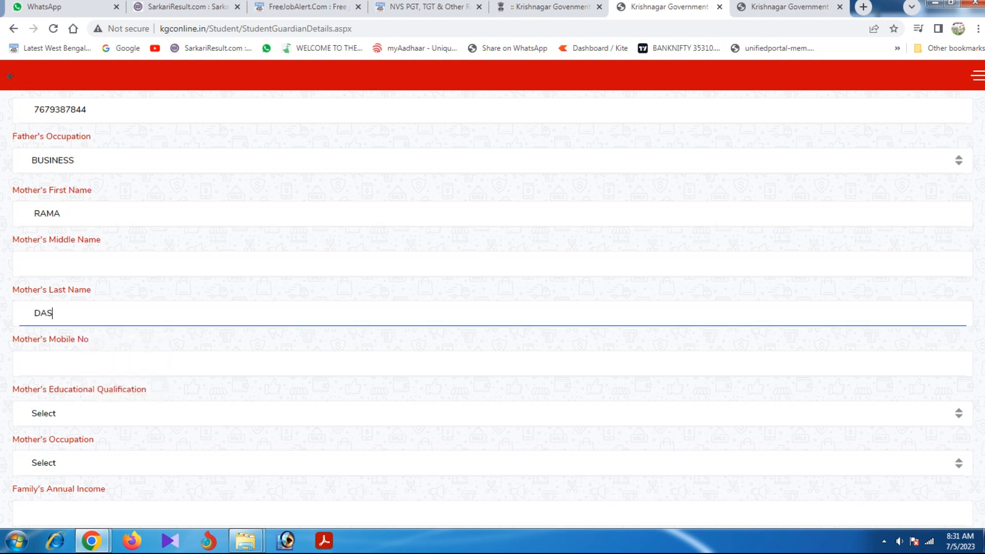
Enter the mother's mobile number.
scroll(493, 308, down, 1)
click(34, 202)
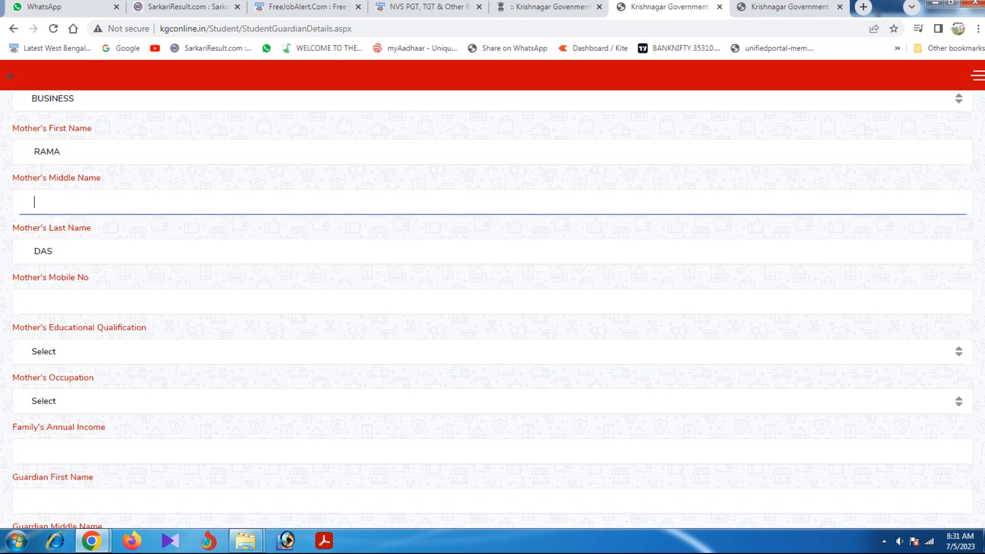
click(35, 301)
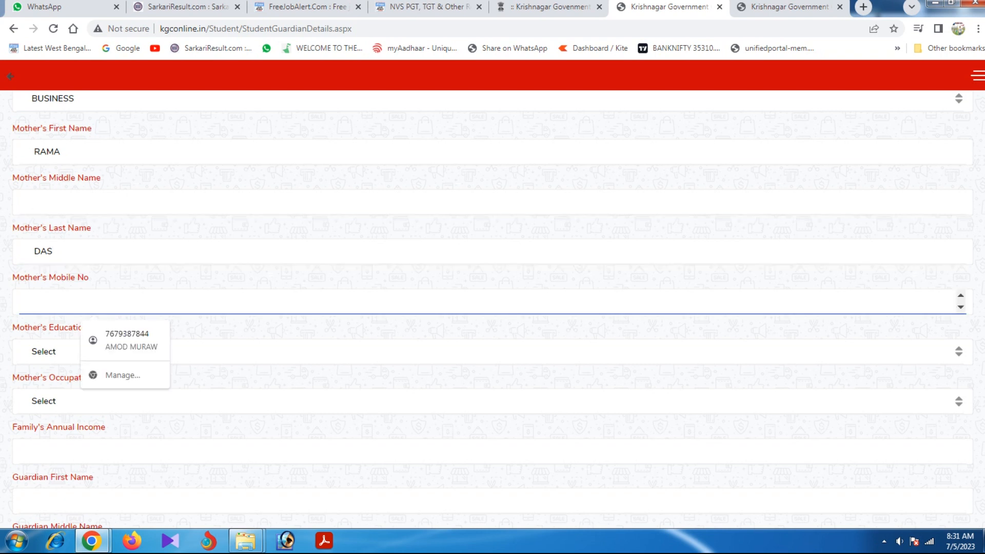
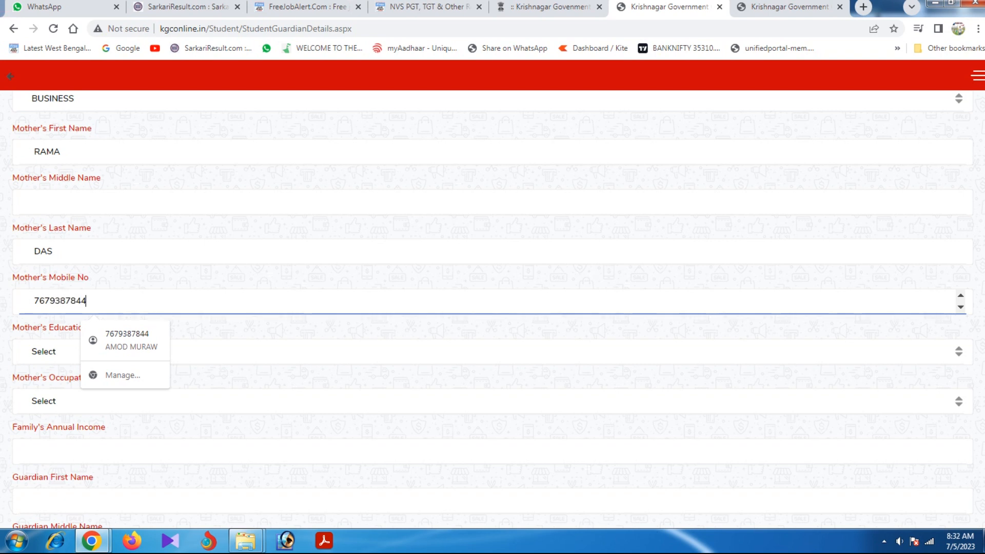
scroll(493, 308, up, 1)
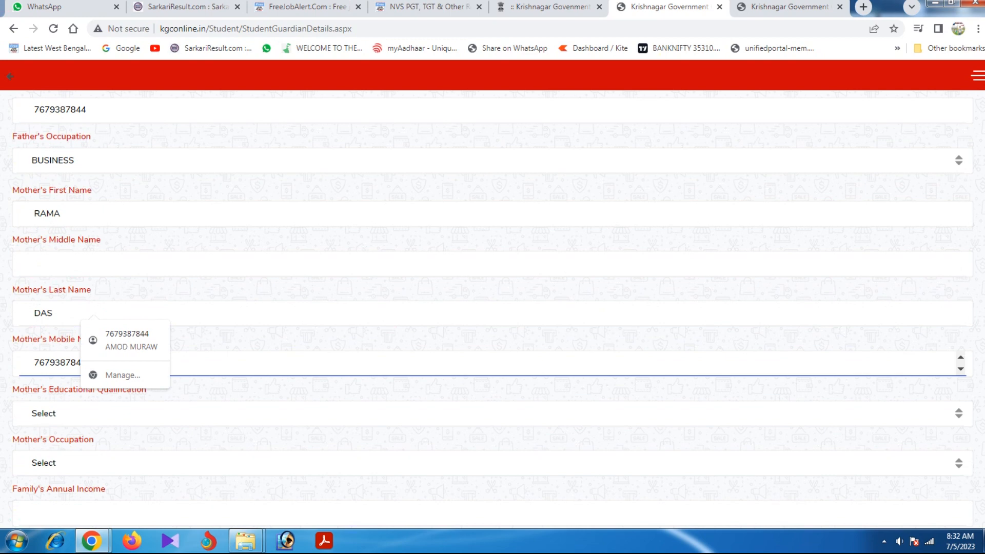
click(54, 313)
scroll(492, 313, down, 2)
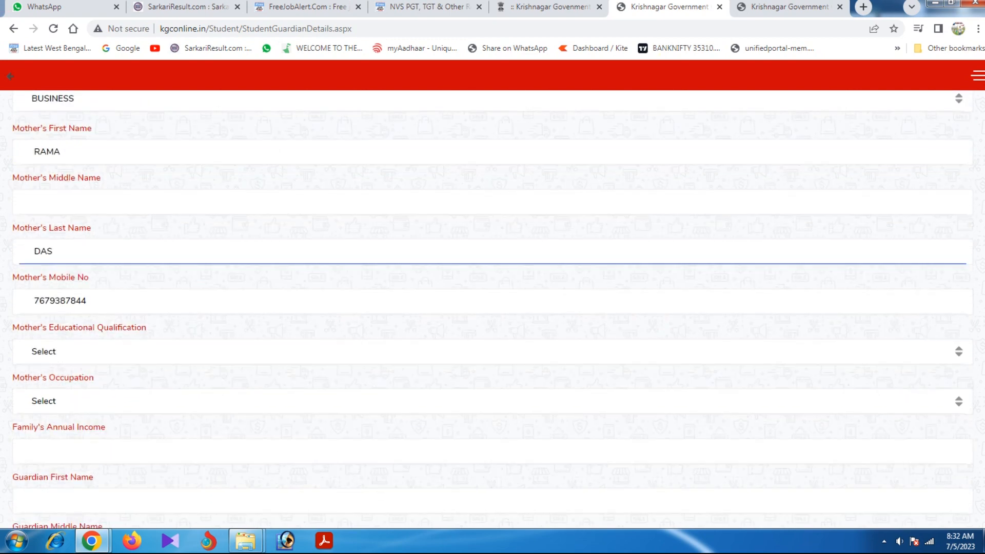
Set the mother's qualification to SCHOOL LEVEL and occupation to HOME MAKER.
click(154, 290)
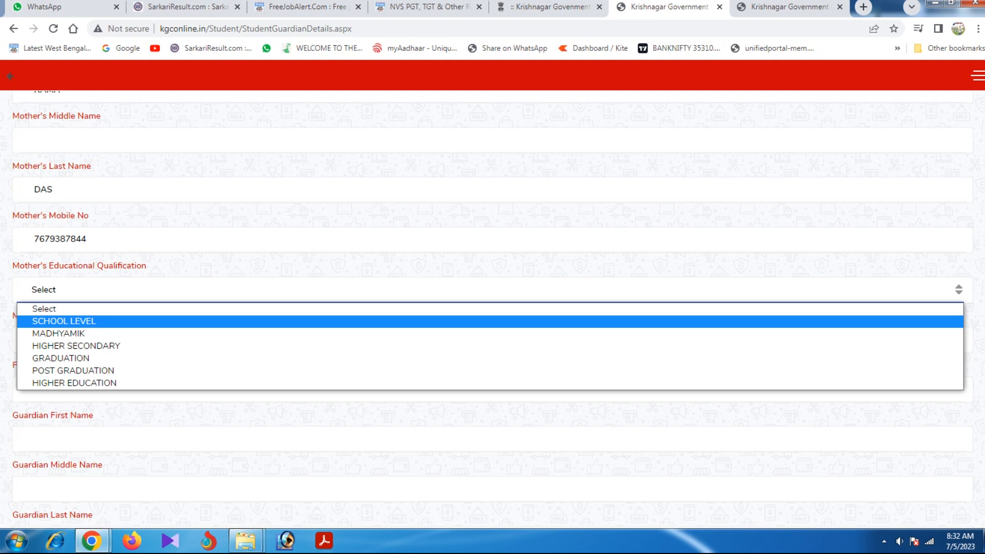
key(Return)
scroll(492, 308, down, 1)
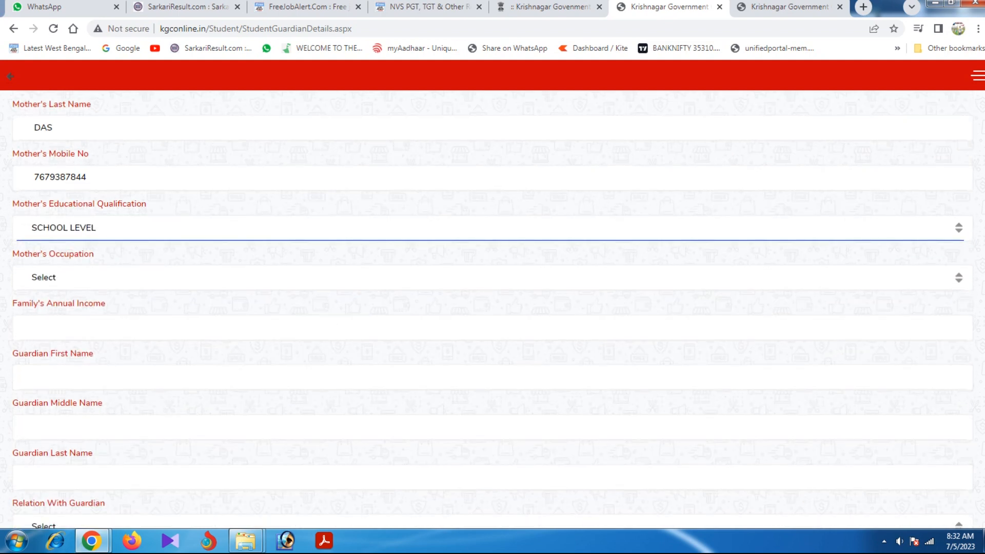
click(154, 278)
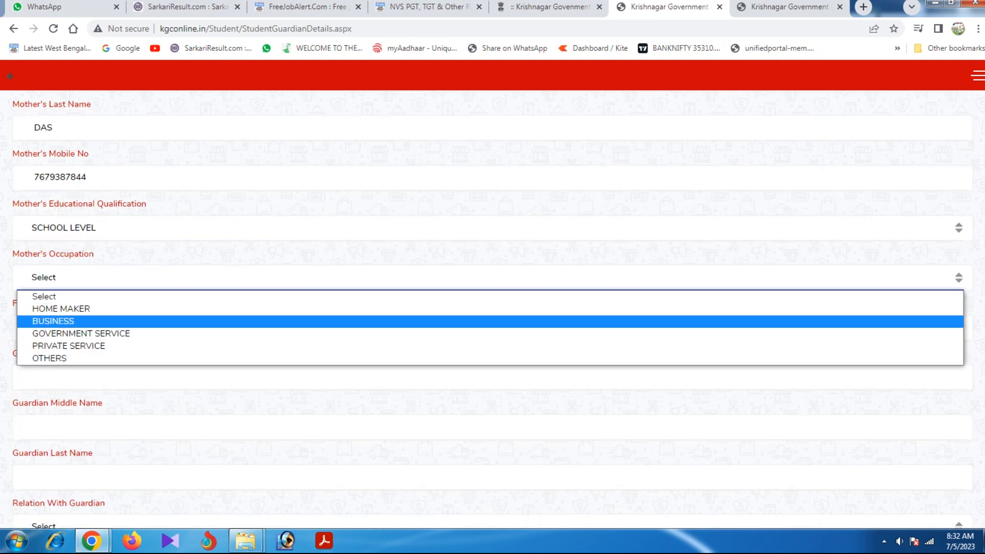
key(Up)
key(Return)
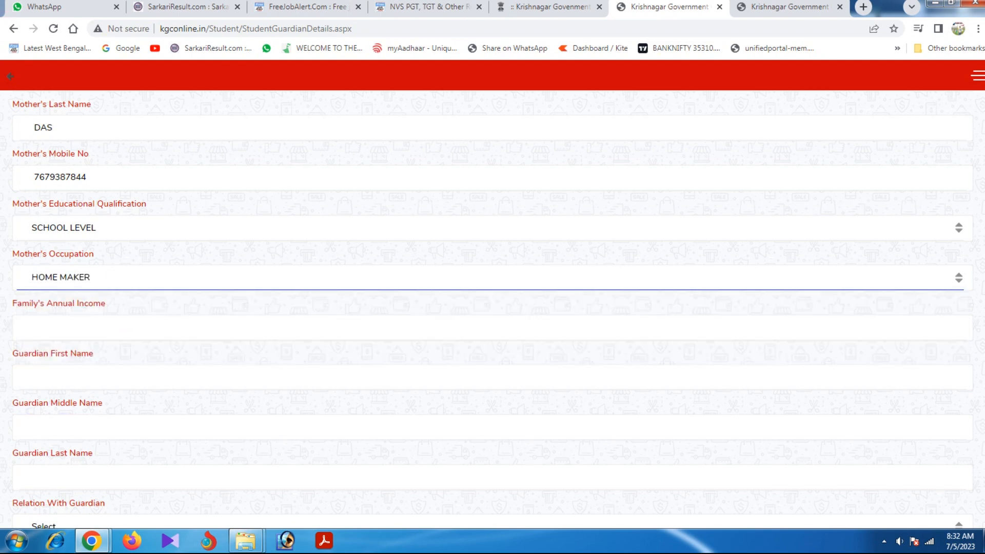
scroll(493, 308, down, 1)
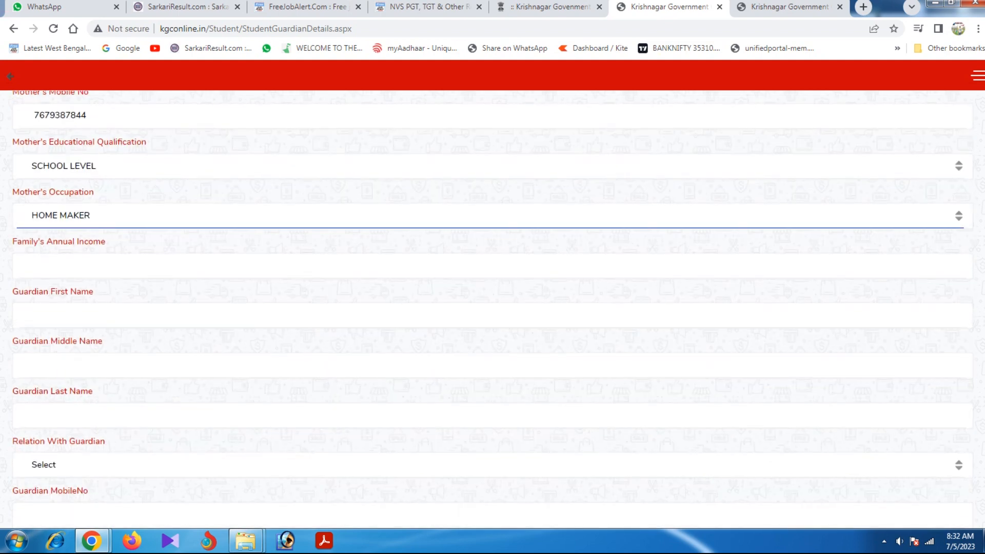
Enter annual family income 120000 and the guardian's first and last name.
click(35, 266)
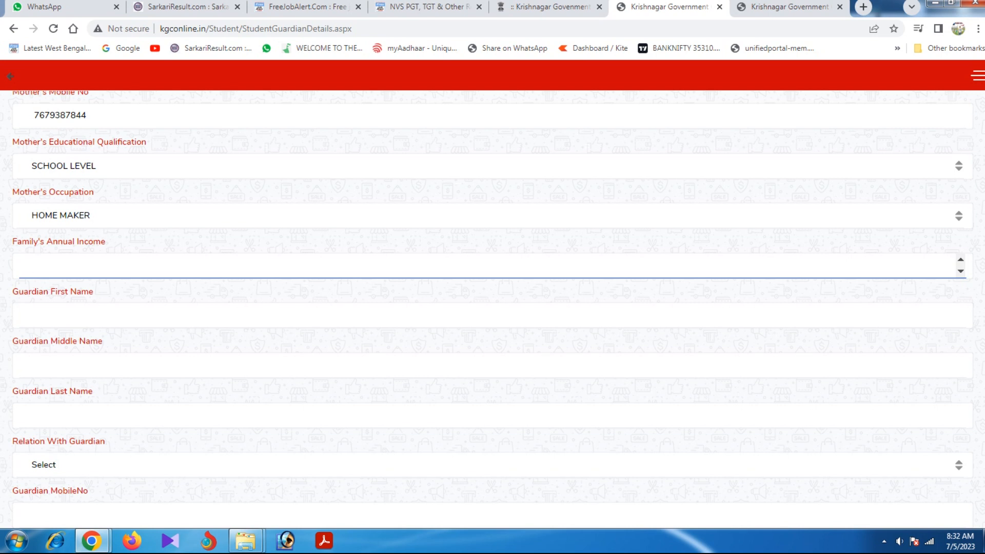
text(120000)
click(34, 316)
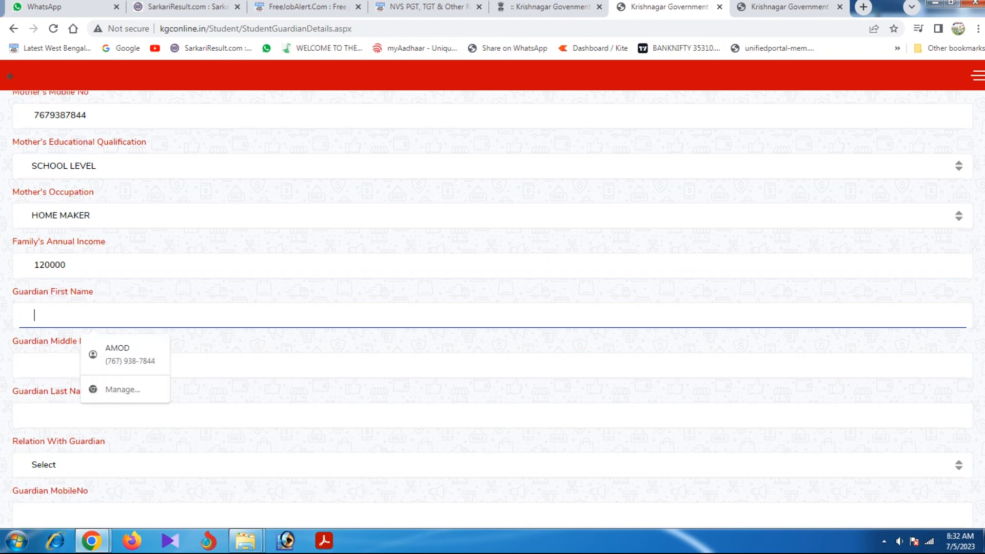
scroll(493, 308, up, 7)
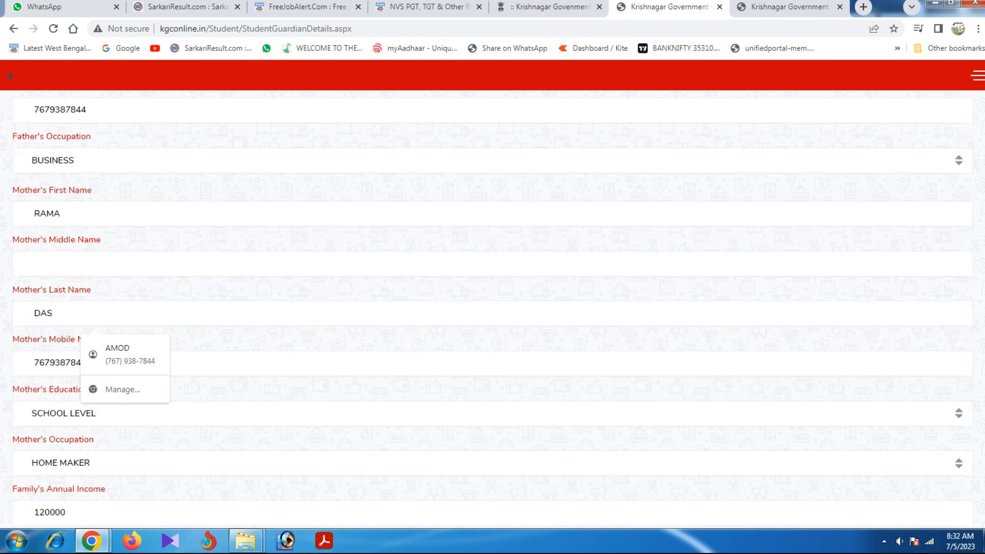
scroll(492, 307, up, 3)
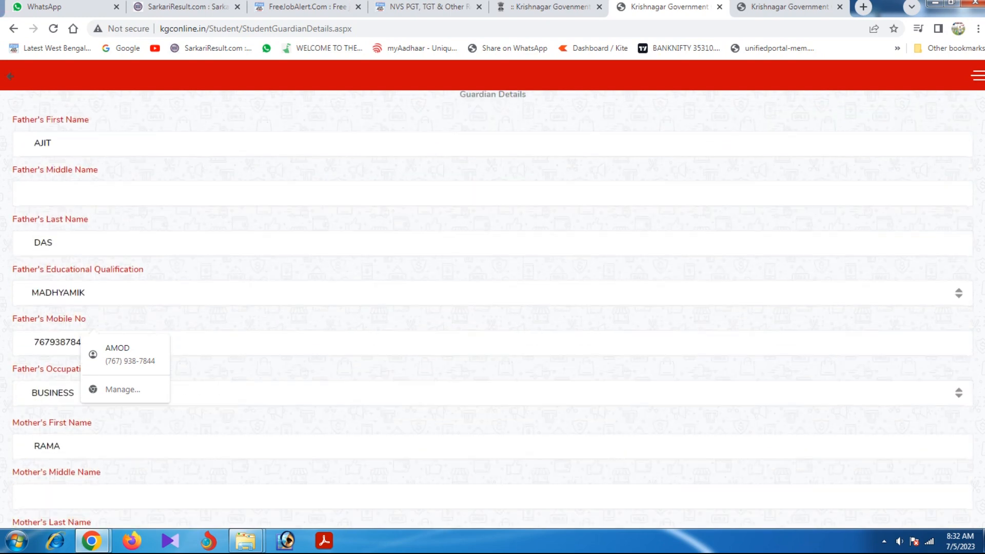
scroll(492, 307, down, 11)
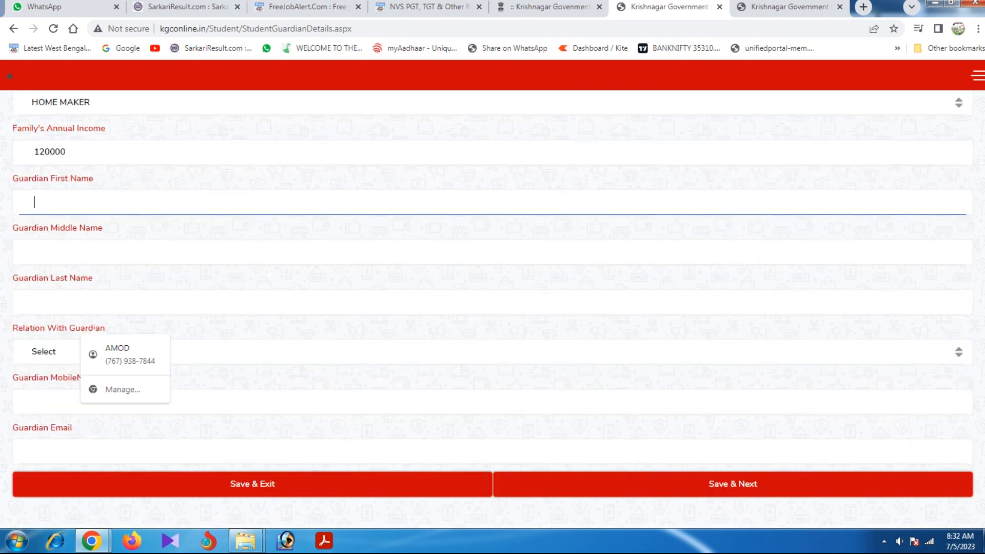
key(Tab)
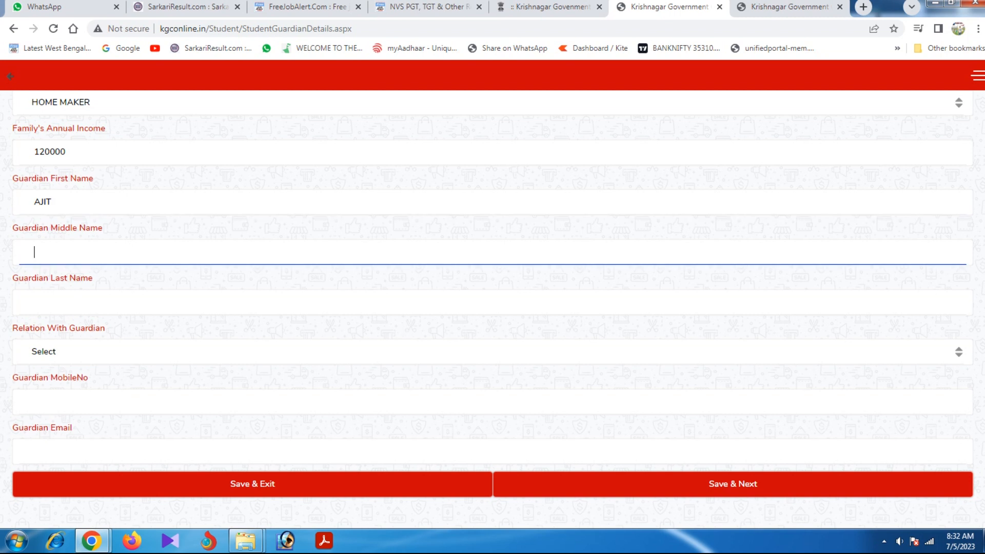
key(Tab)
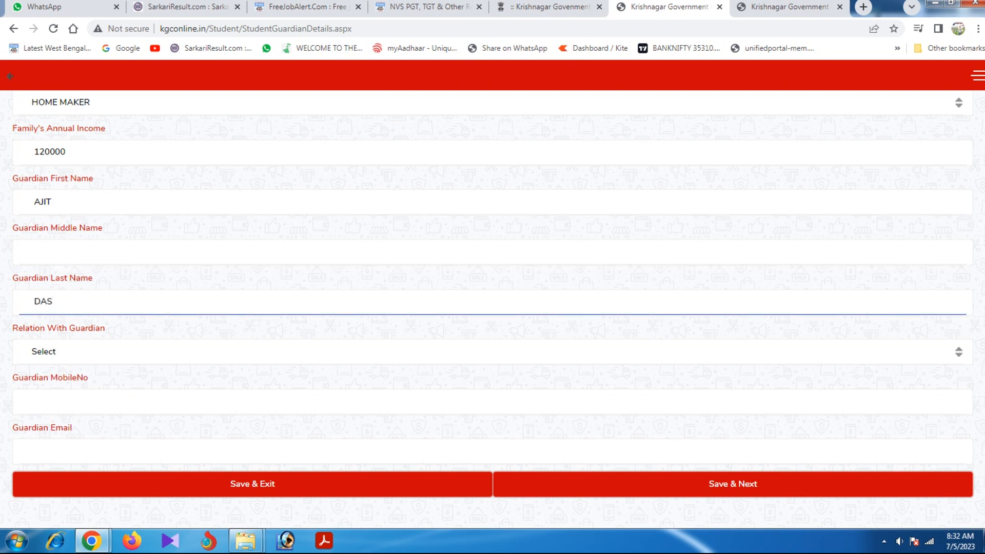
Set Relation With Guardian to FATHER.
click(491, 352)
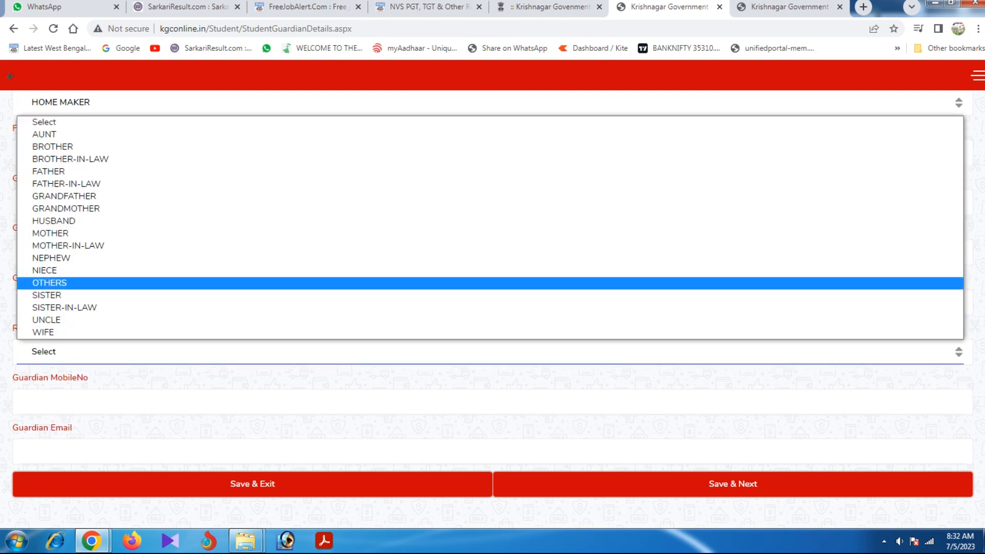
key(Return)
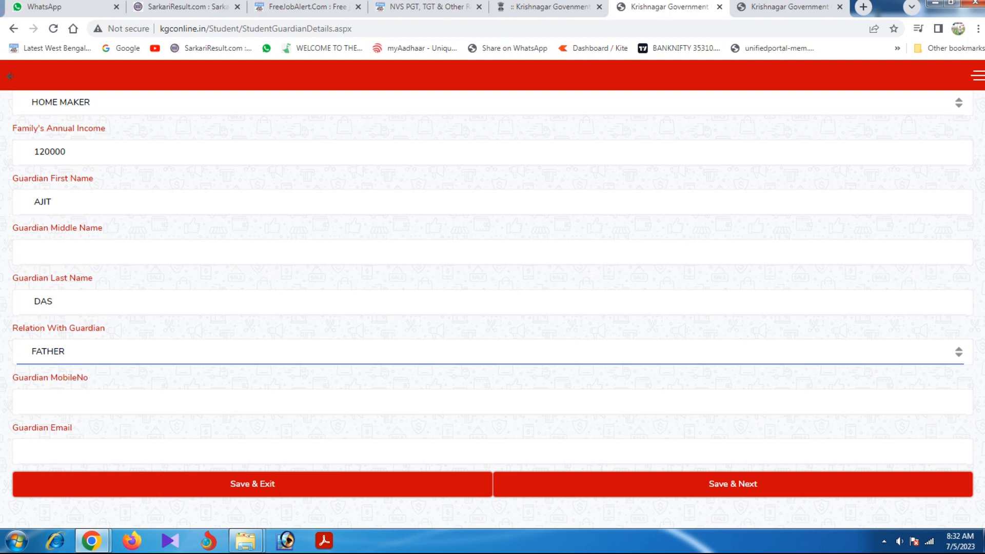
click(490, 351)
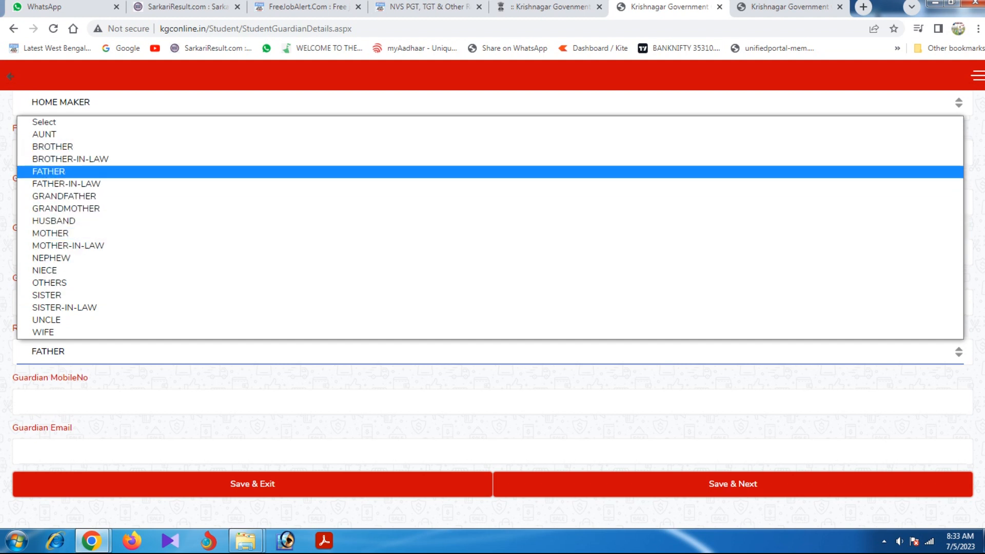
click(49, 171)
Enter the guardian's mobile number and e-mail, then save the Guardian Details.
click(48, 403)
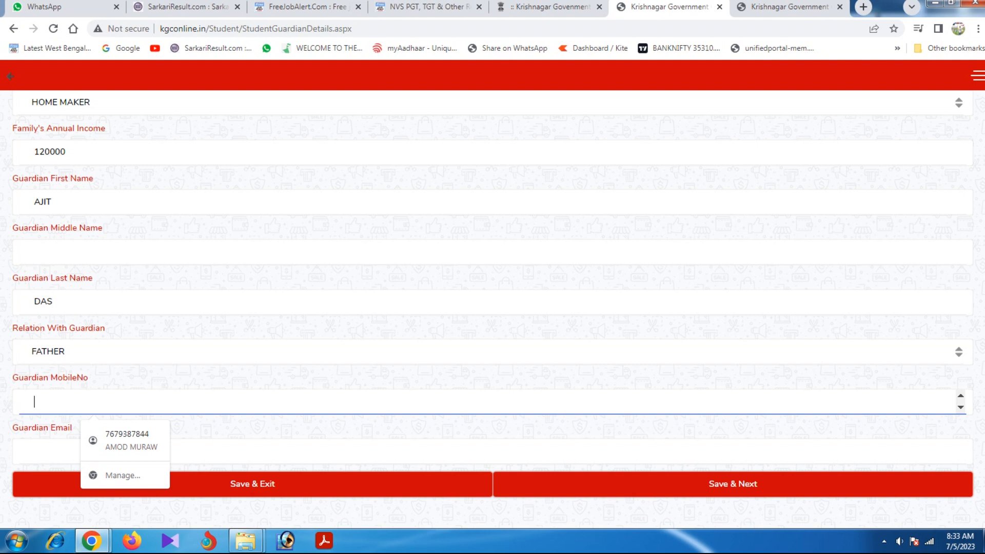
key(Tab)
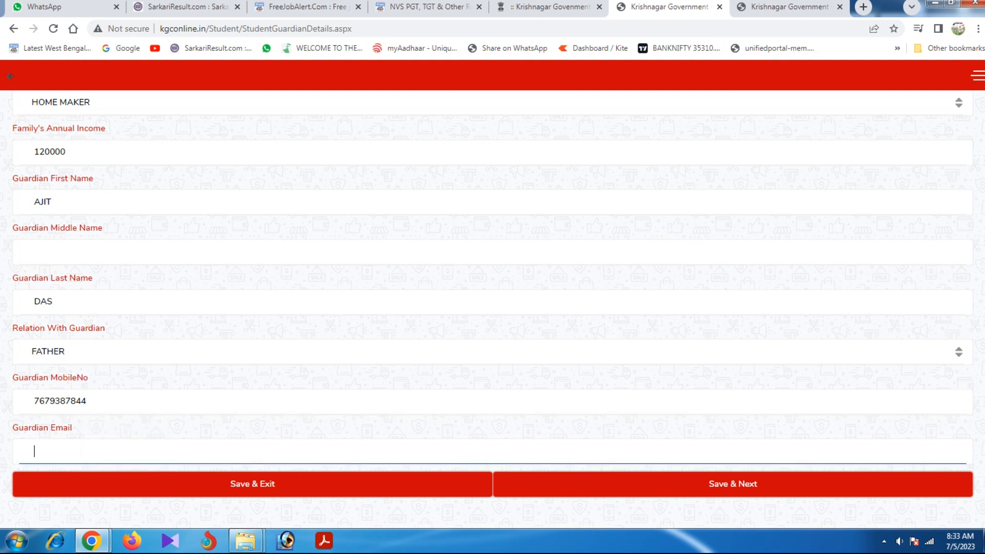
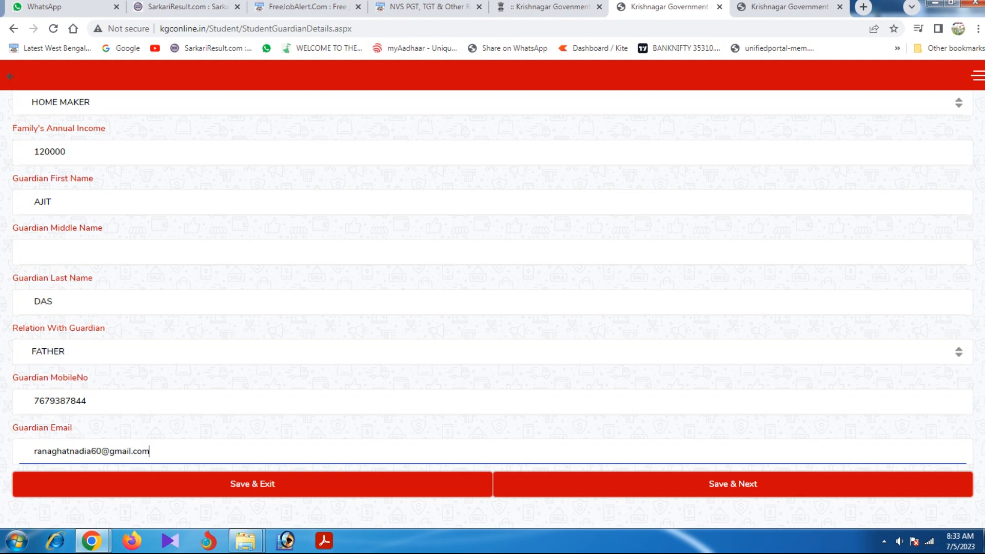
click(732, 484)
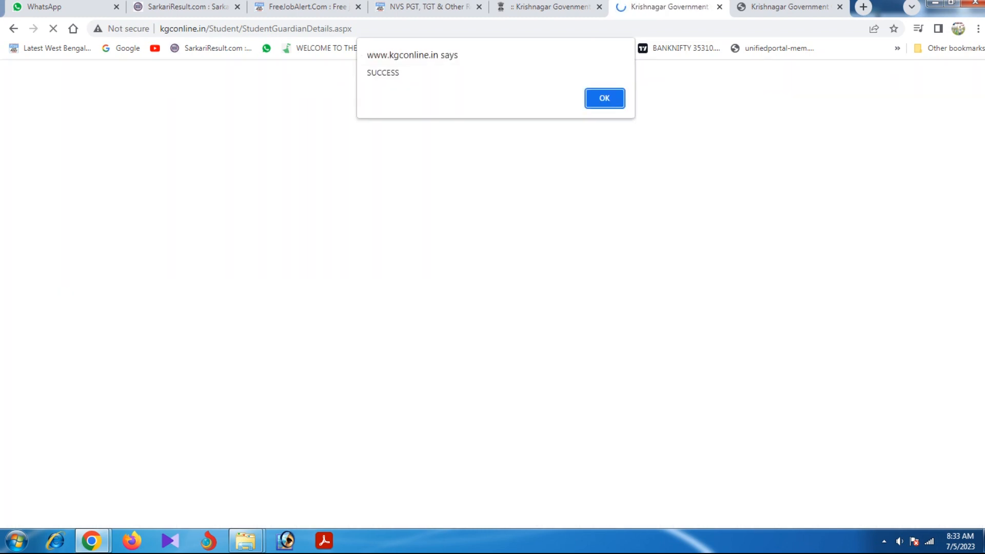
key(Return)
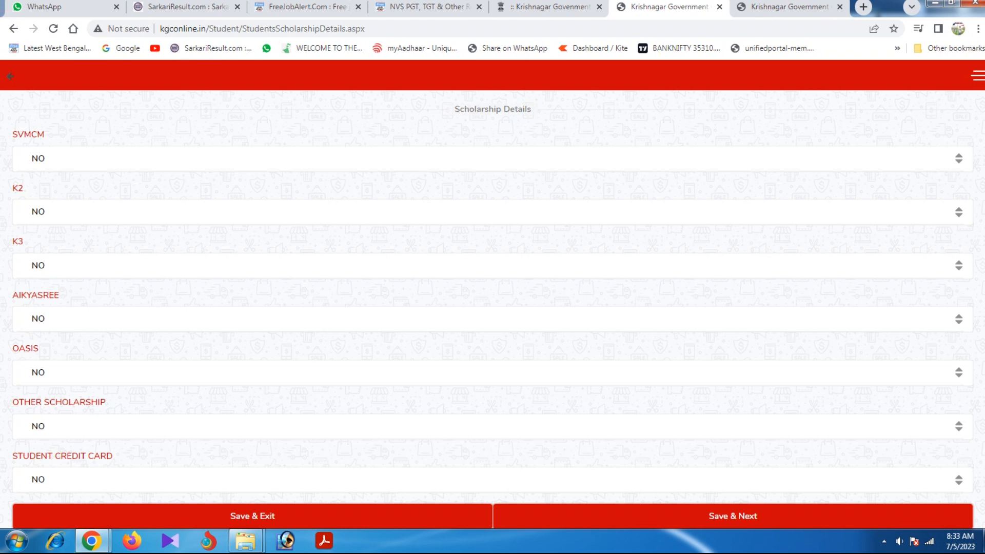
Leave SVMCM and K2 (reverted from YES) at NO and save the scholarship details.
click(492, 159)
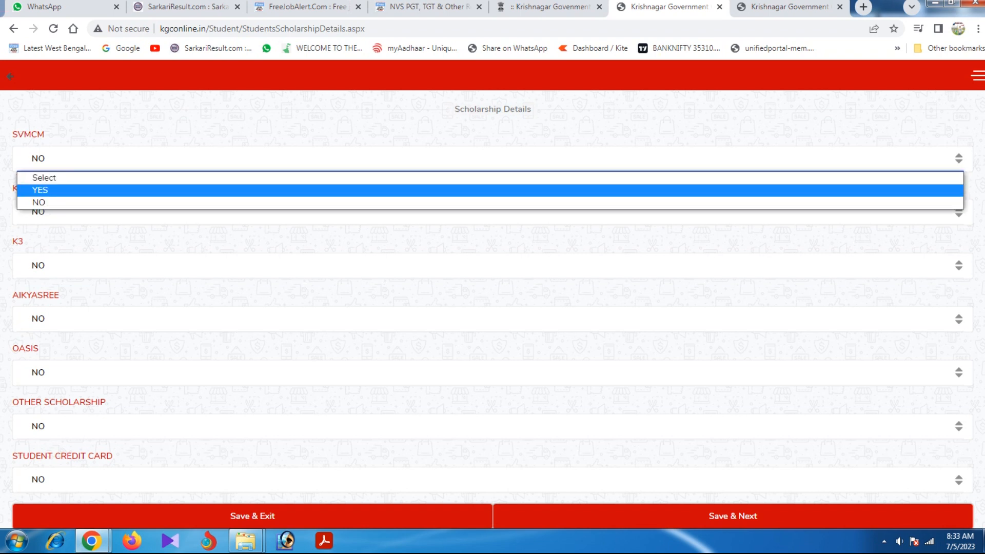
key(Return)
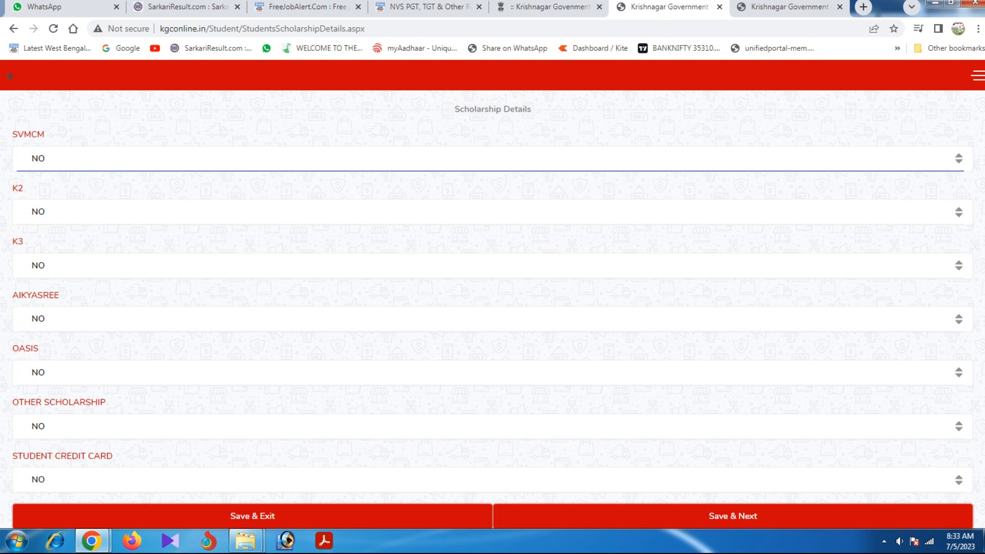
click(490, 212)
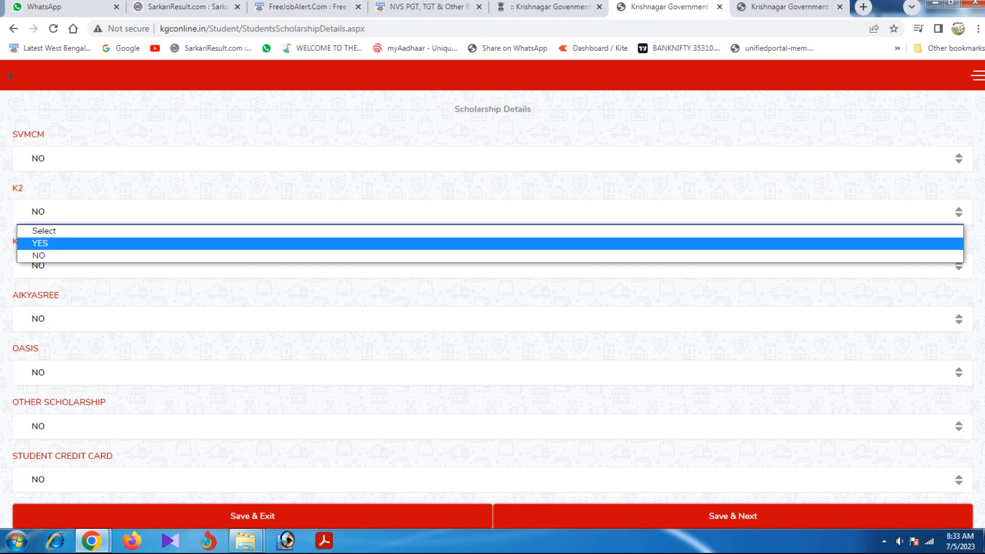
key(Return)
click(490, 262)
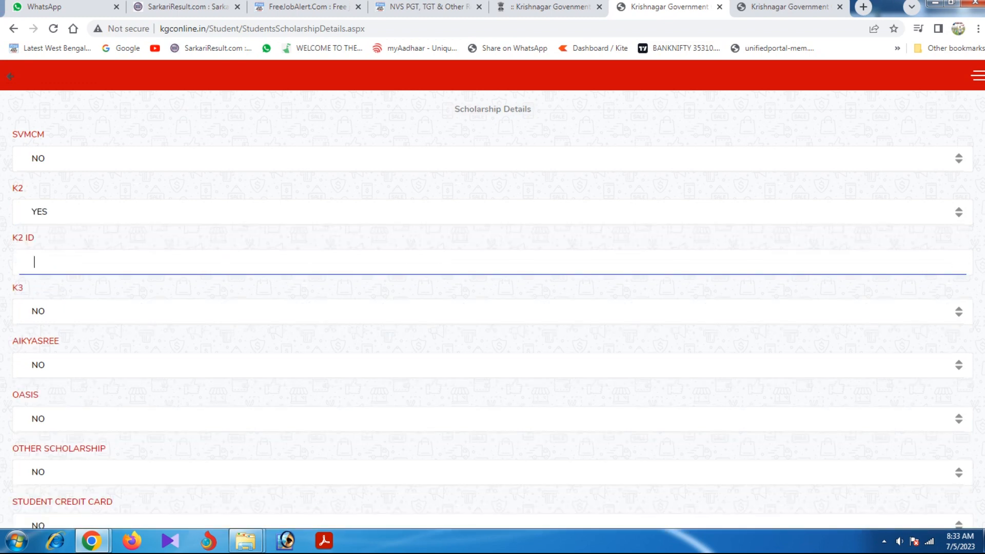
click(490, 212)
click(489, 256)
scroll(492, 307, down, 1)
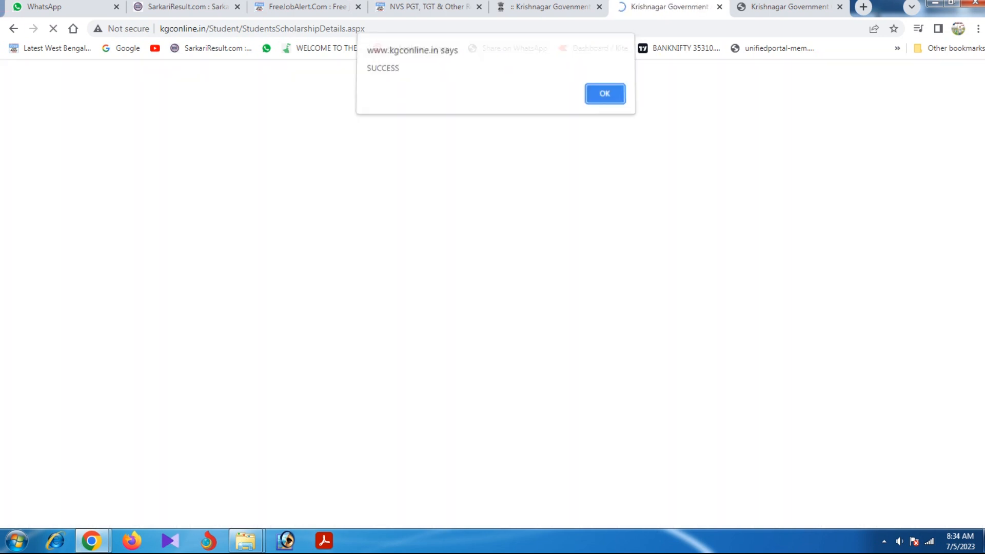
key(Return)
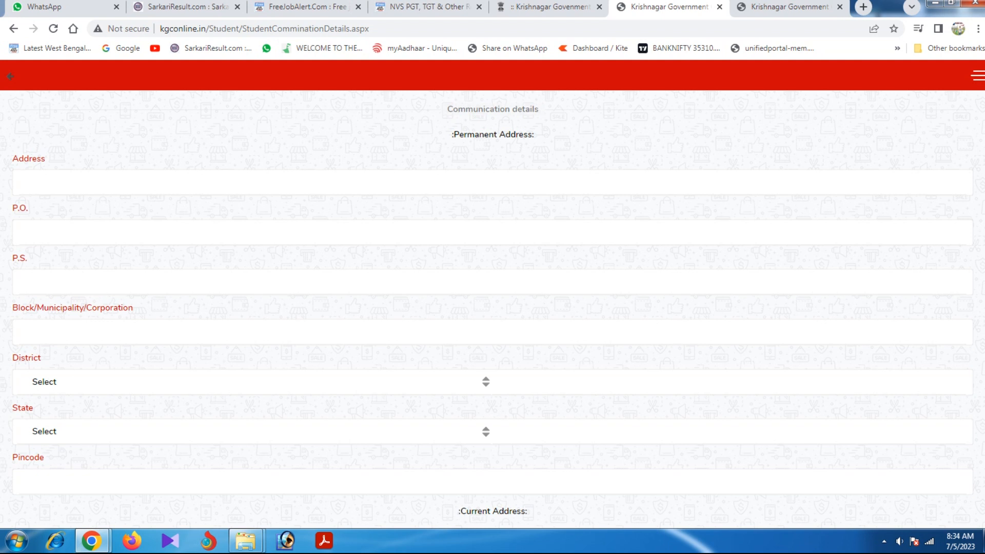
Enter the permanent street address, P.O., P.S. and block/municipality.
click(34, 182)
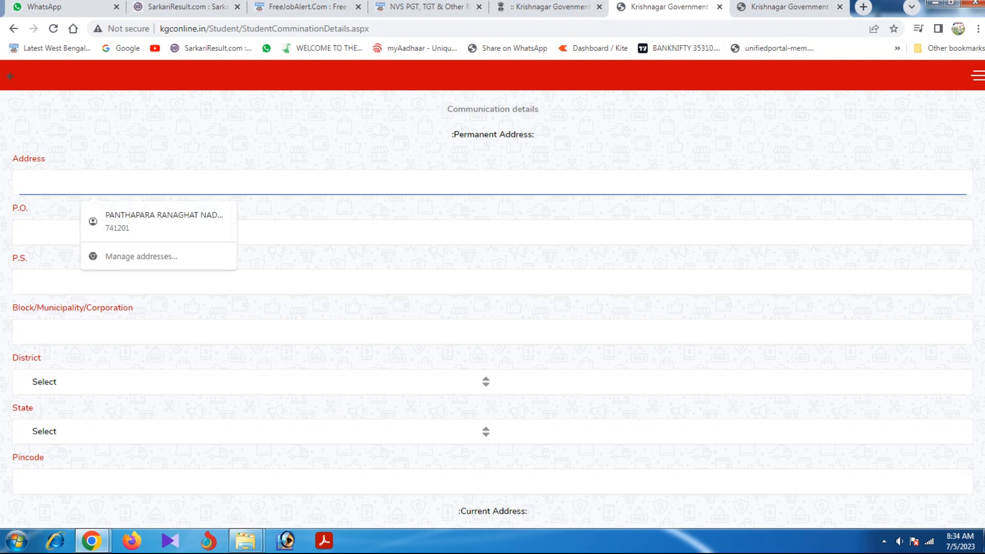
text(BWSJHDBNSJ WDB WIND)
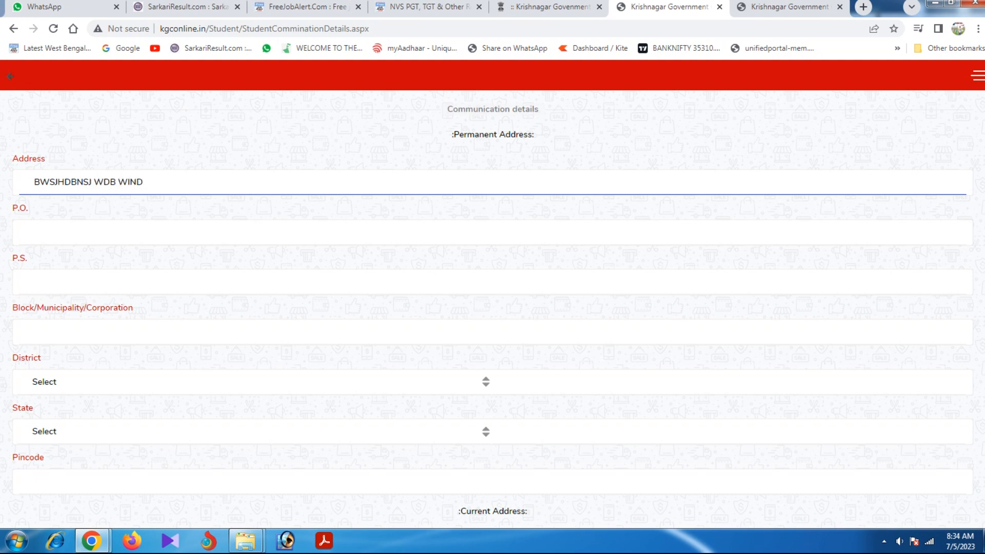
click(34, 232)
text(WDWDWD)
key(Tab)
text(WDWD)
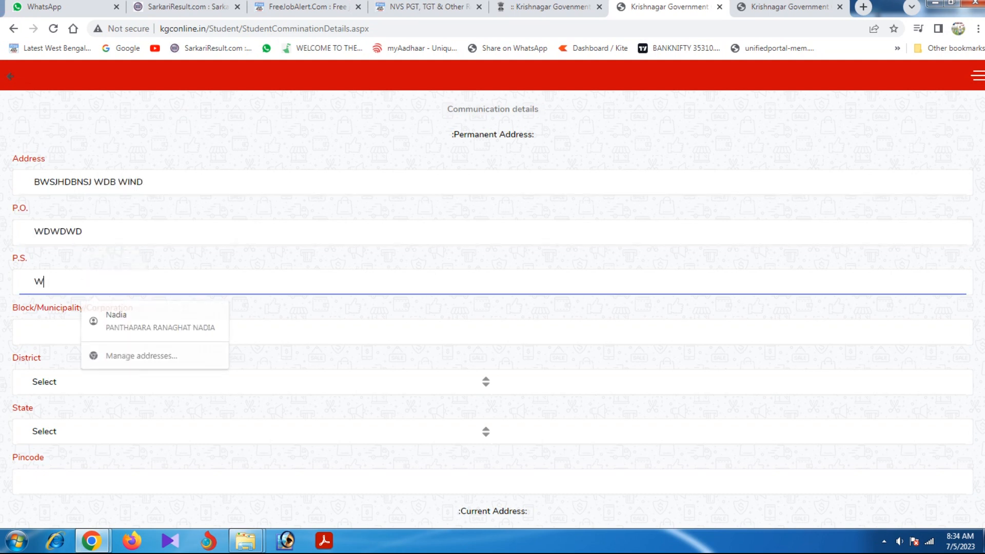
text(W)
key(Tab)
text(WDWDWD)
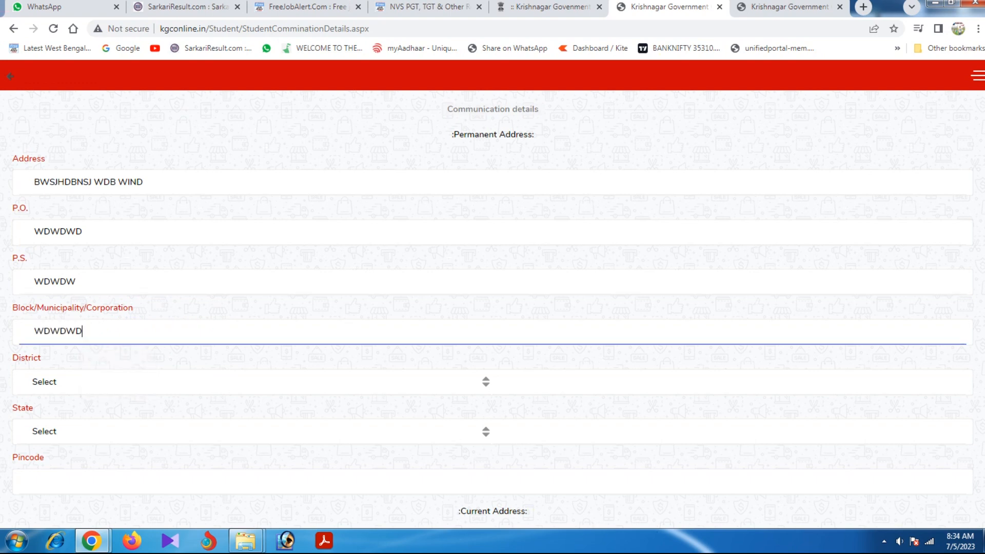
Choose district NADIA and state WEST BENGAL, and enter the pincode.
click(103, 381)
click(67, 314)
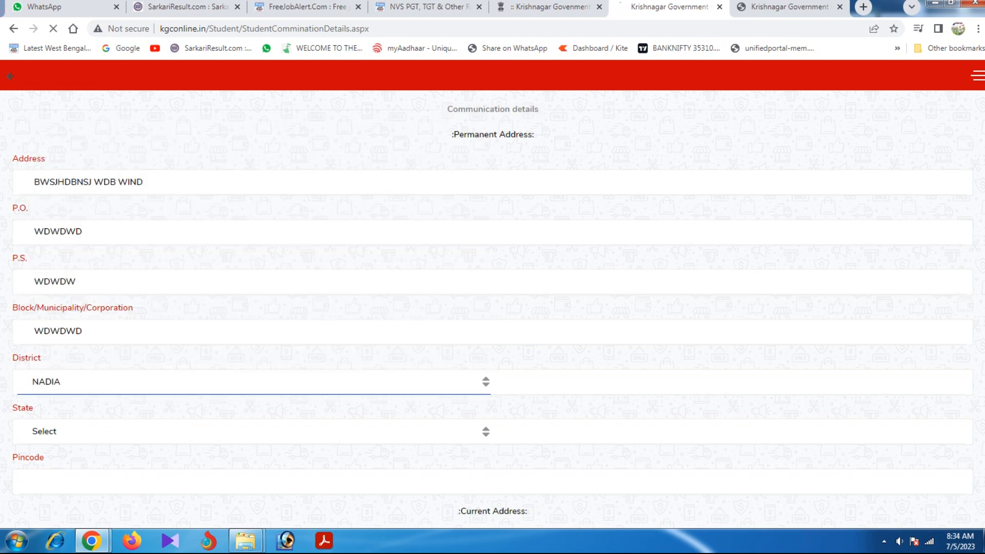
scroll(103, 308, down, 4)
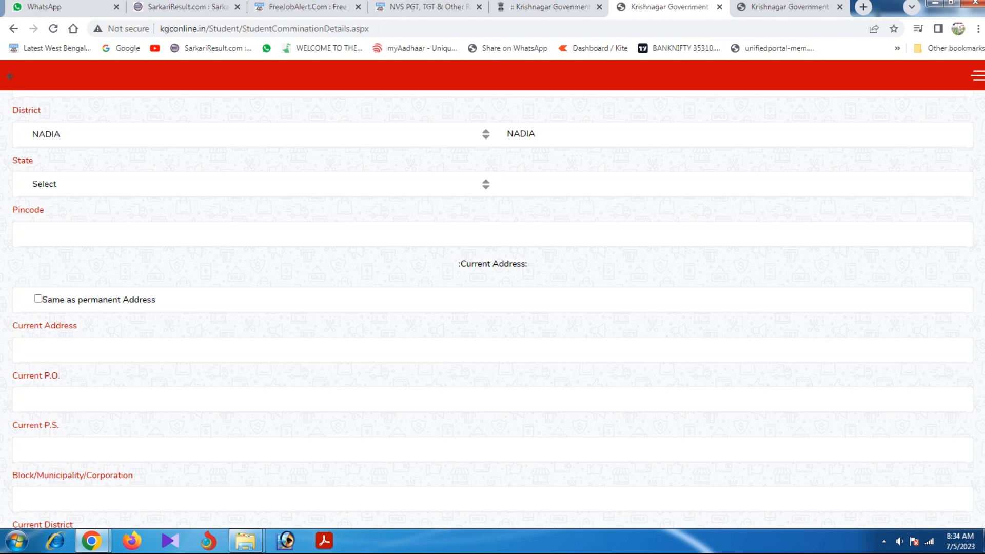
click(103, 184)
click(63, 215)
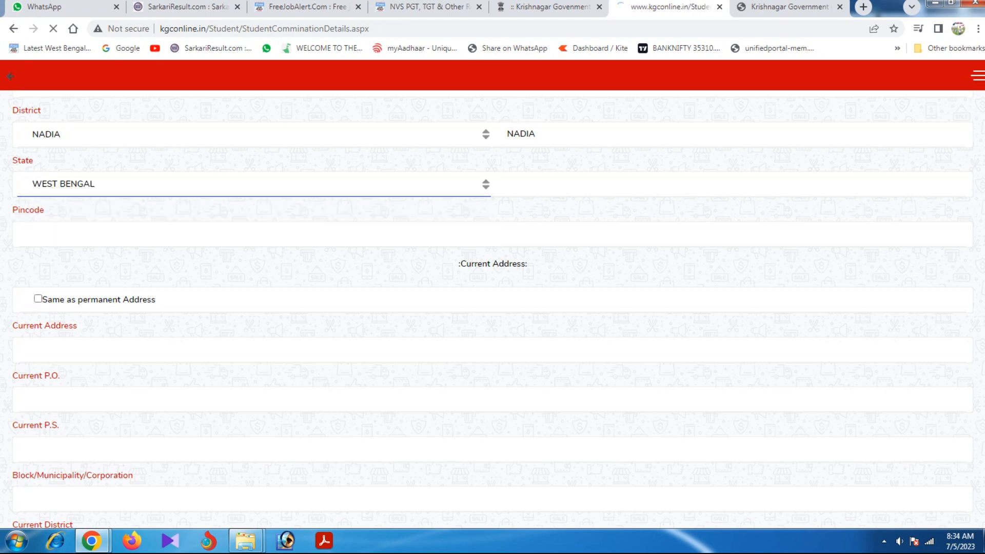
scroll(92, 234, down, 4)
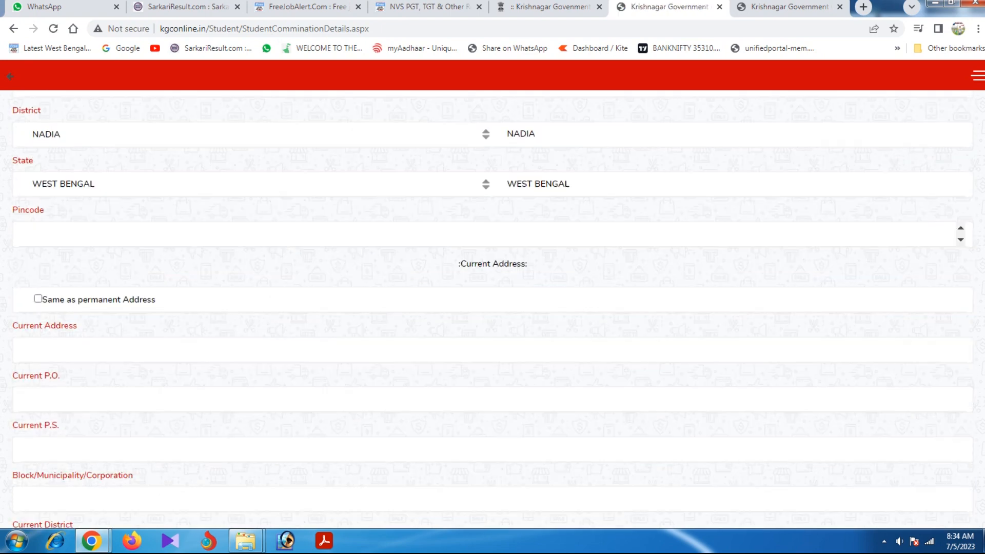
click(92, 234)
text(741523)
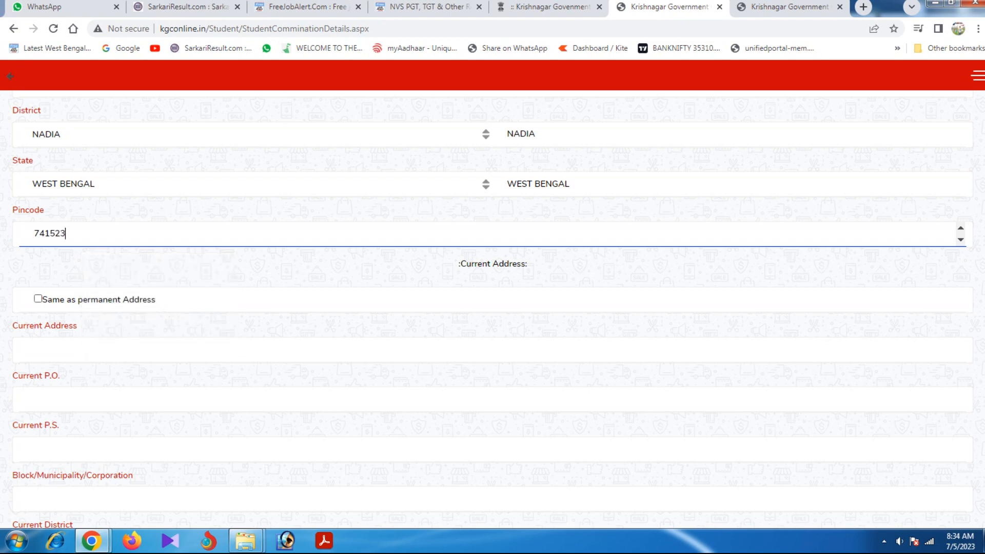
Tick 'Same as permanent Address' so the current address matches.
scroll(492, 308, up, 5)
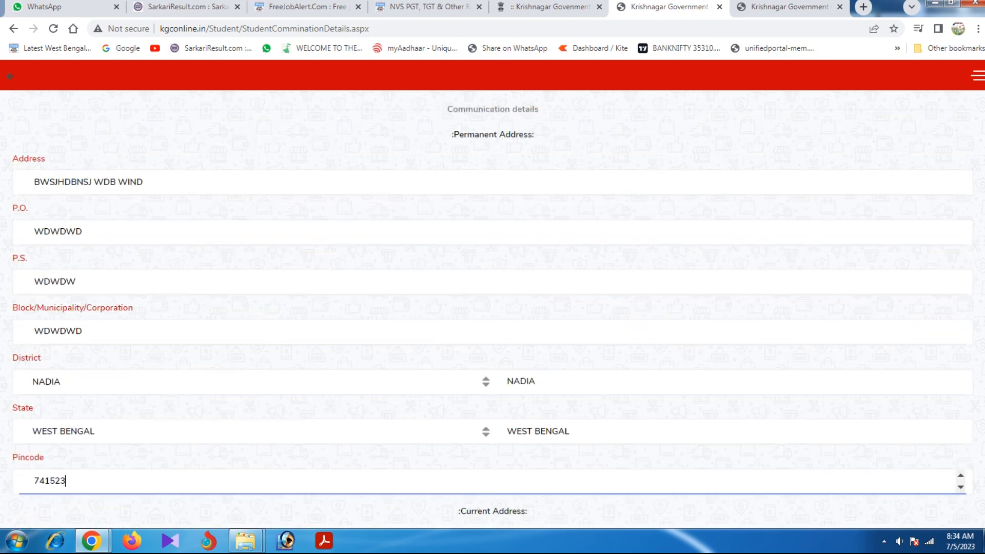
scroll(493, 308, down, 8)
scroll(492, 307, up, 2)
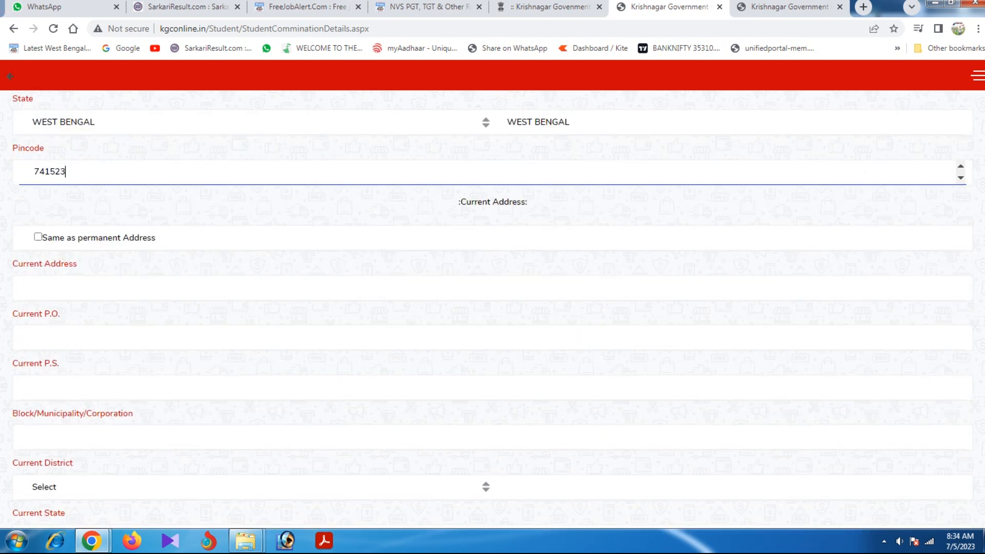
click(38, 237)
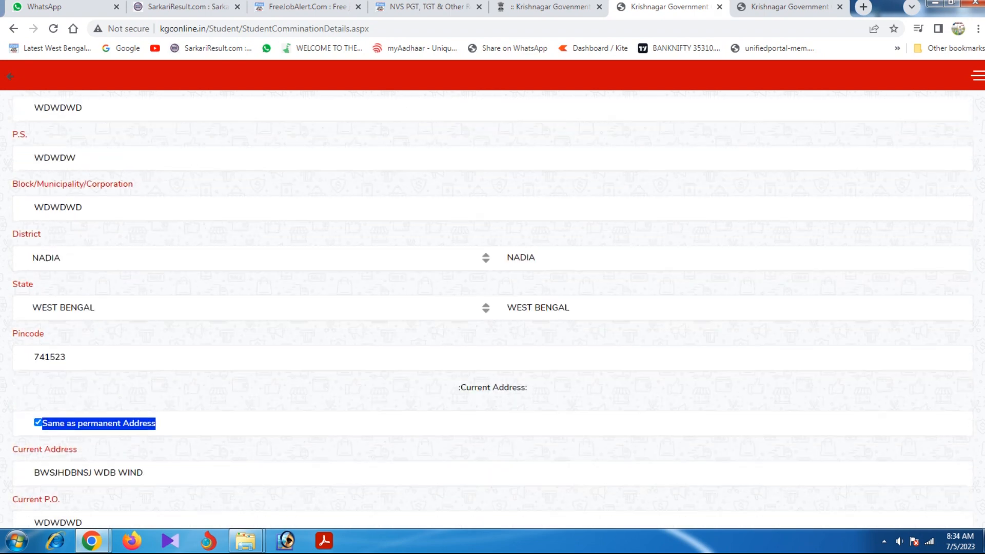
Save the communication details and dismiss the SUCCESS alert.
scroll(493, 307, down, 3)
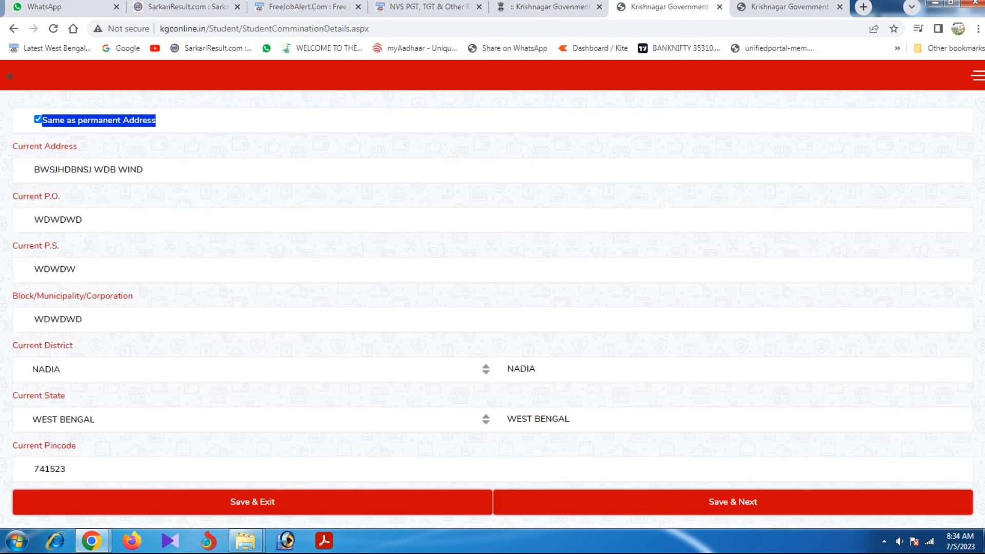
scroll(493, 308, up, 8)
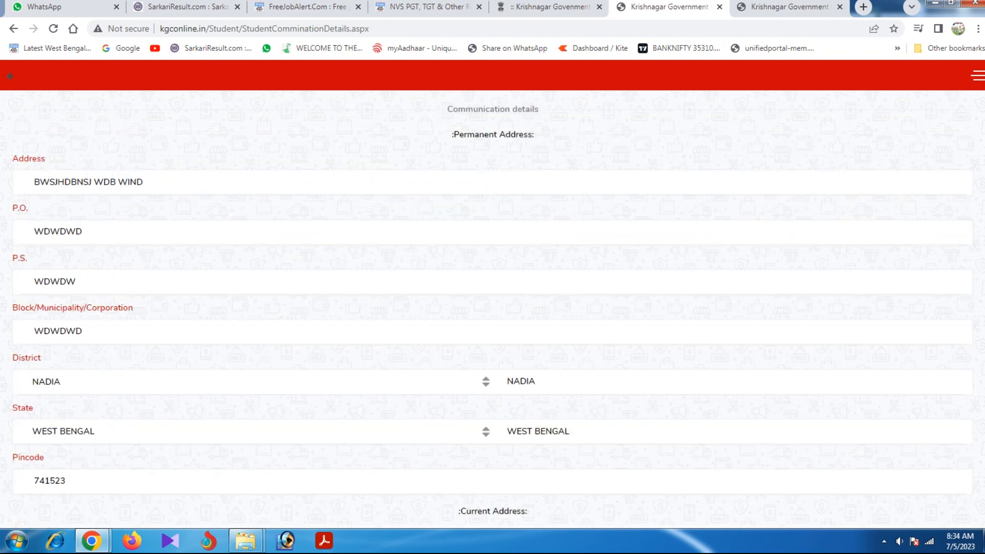
scroll(493, 308, down, 8)
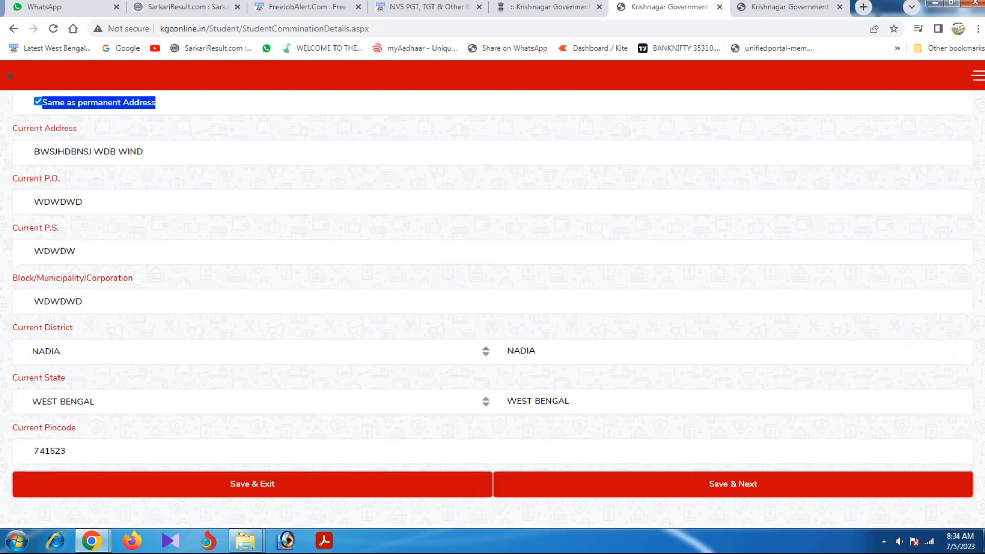
click(733, 484)
key(Return)
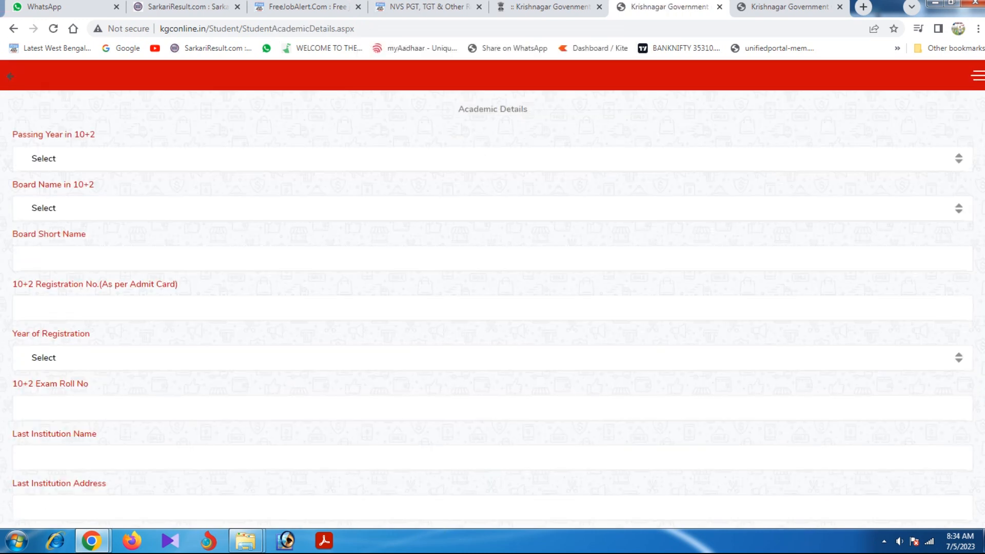
Set 10+2 passing year 2023 and board WEST BENGAL COUNCIL OF HIGHER SECONDARY EDUCATION.
click(492, 158)
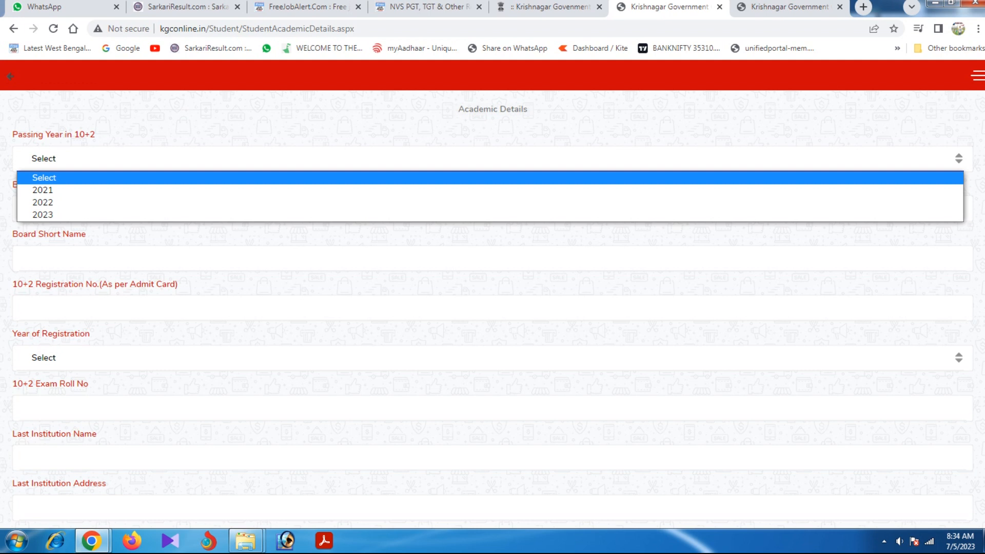
key(Down)
key(Down)
key(Down)
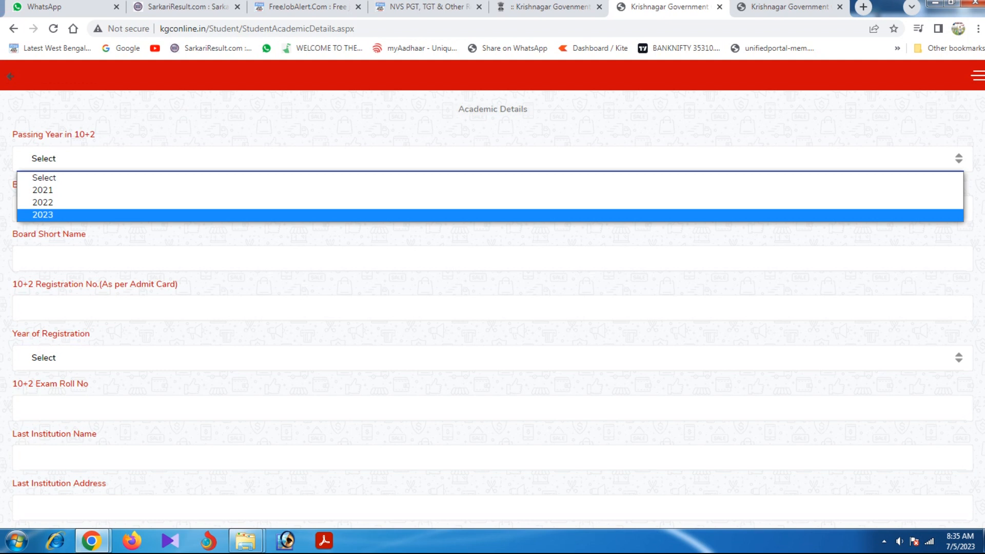
key(Return)
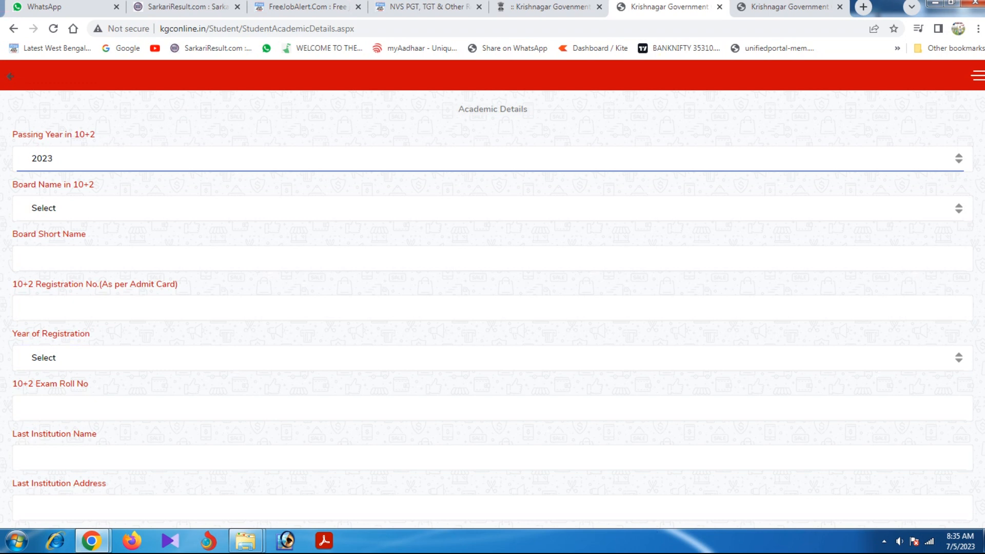
click(493, 208)
key(Down)
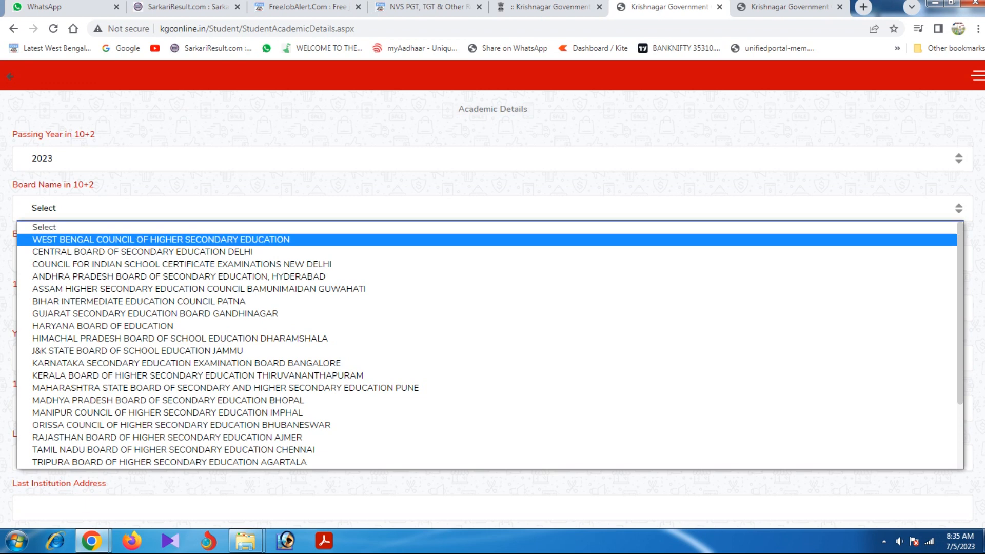
key(Return)
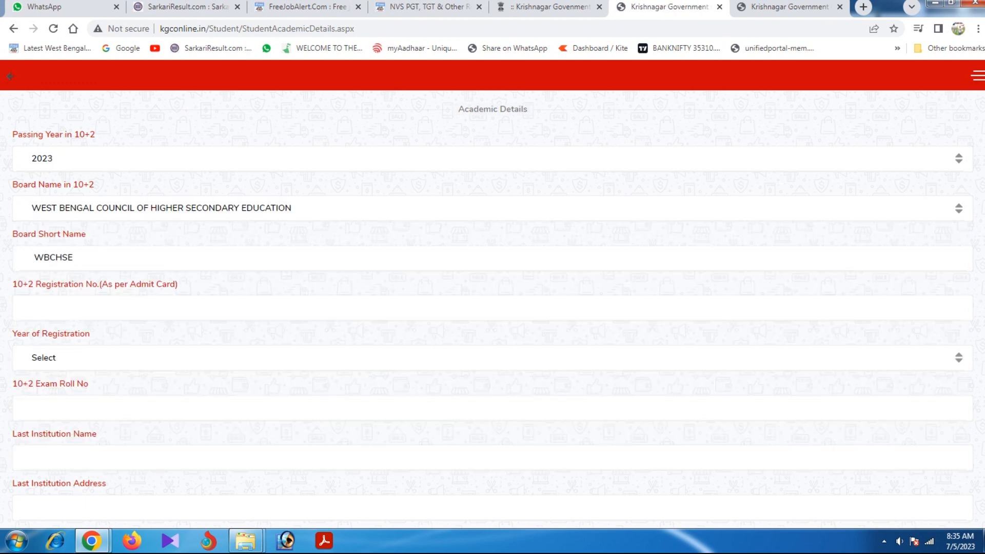
scroll(492, 307, down, 1)
Fill the registration number from the saved suggestion and set registration year 2021.
click(34, 246)
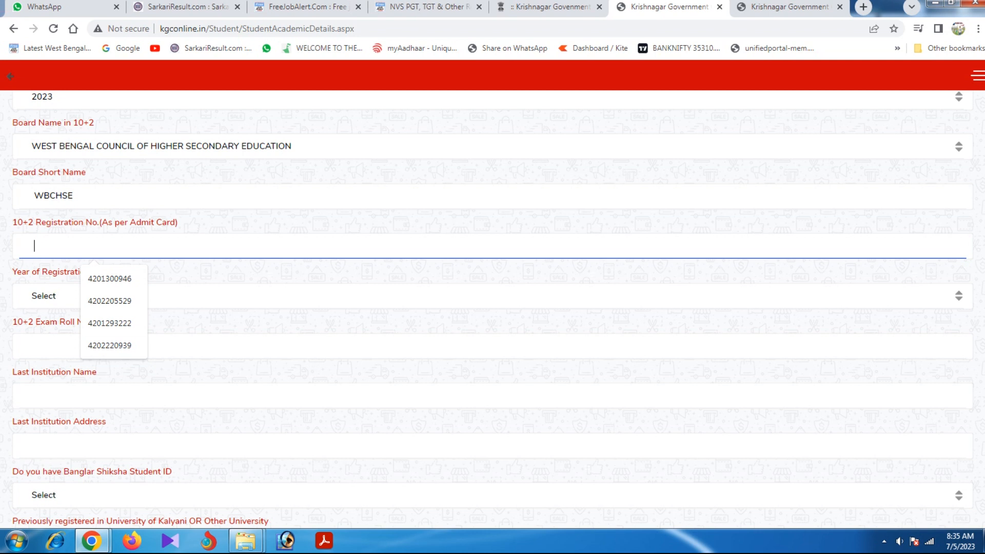
key(Down)
key(Return)
click(154, 296)
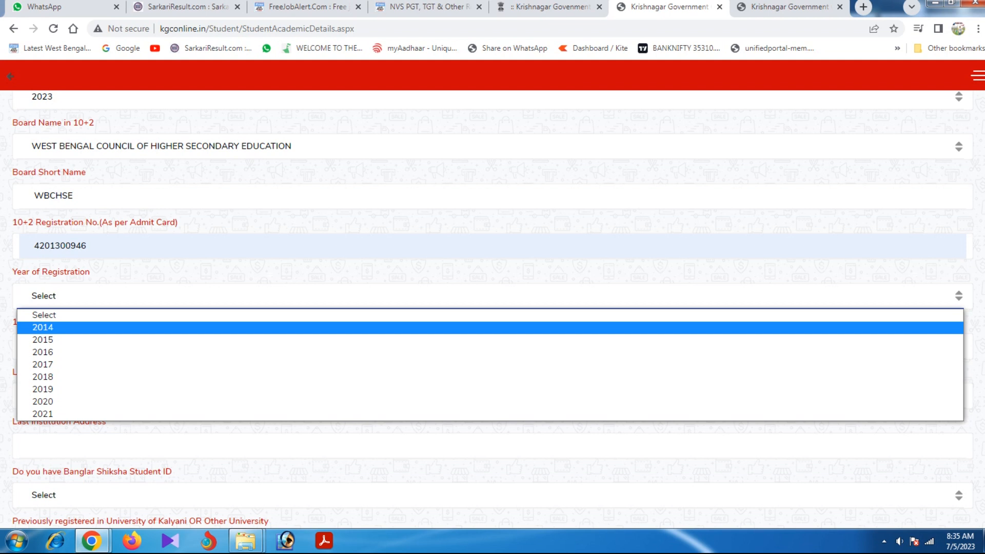
key(Down)
key(Down)
key(Down)
key(Down)
key(Down)
key(Down)
key(Down)
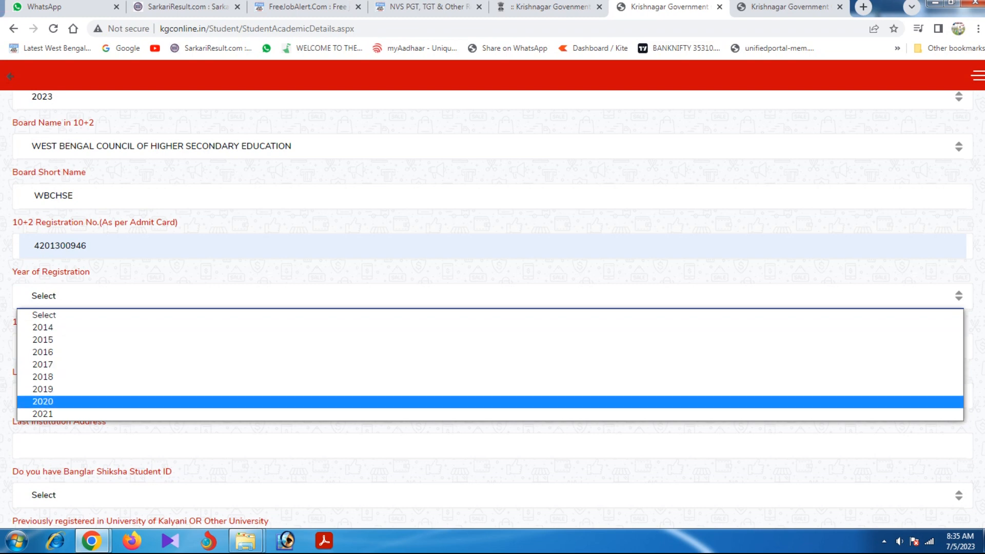
key(Return)
scroll(492, 308, down, 1)
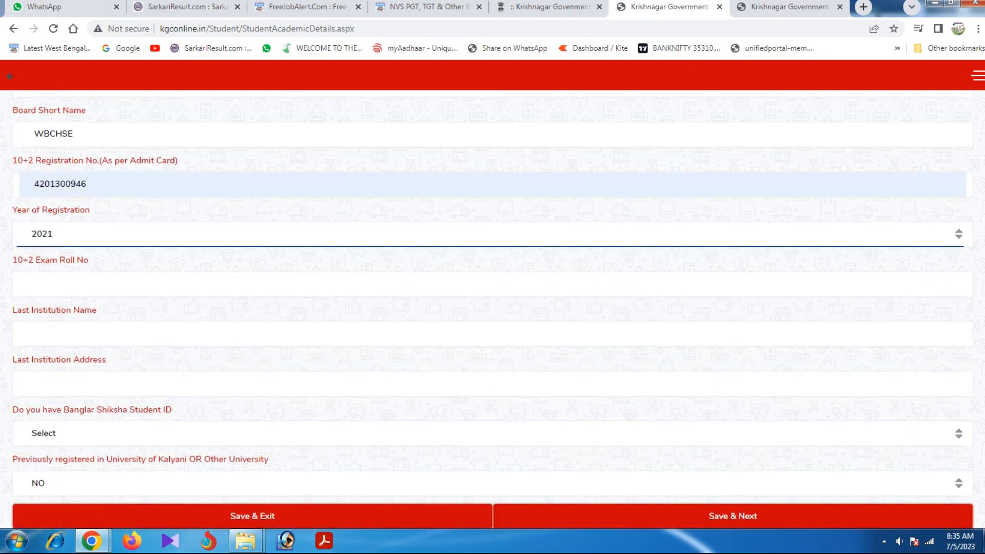
Fill roll number, last institution name and address from saved suggestions.
click(34, 284)
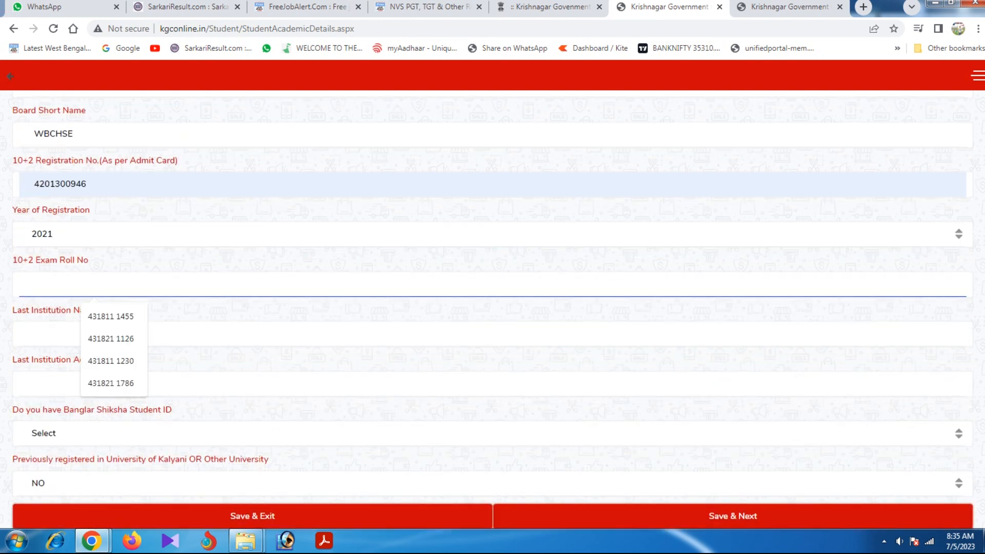
key(Down)
key(Return)
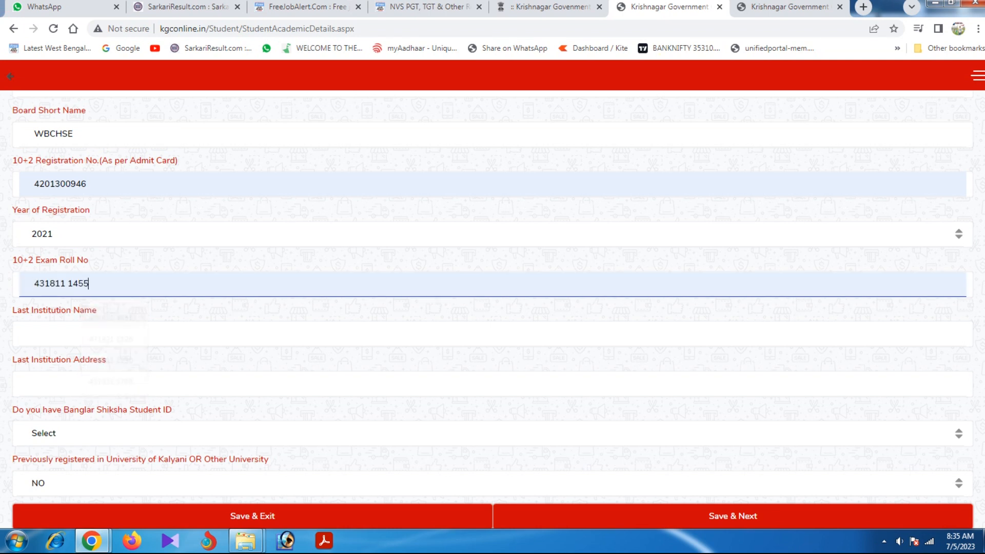
click(34, 334)
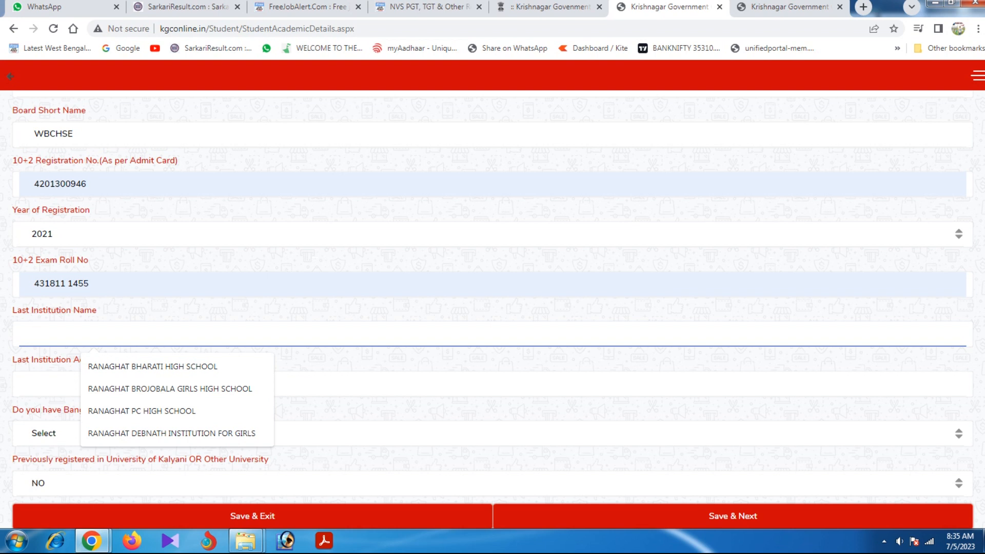
key(Down)
key(Return)
click(492, 360)
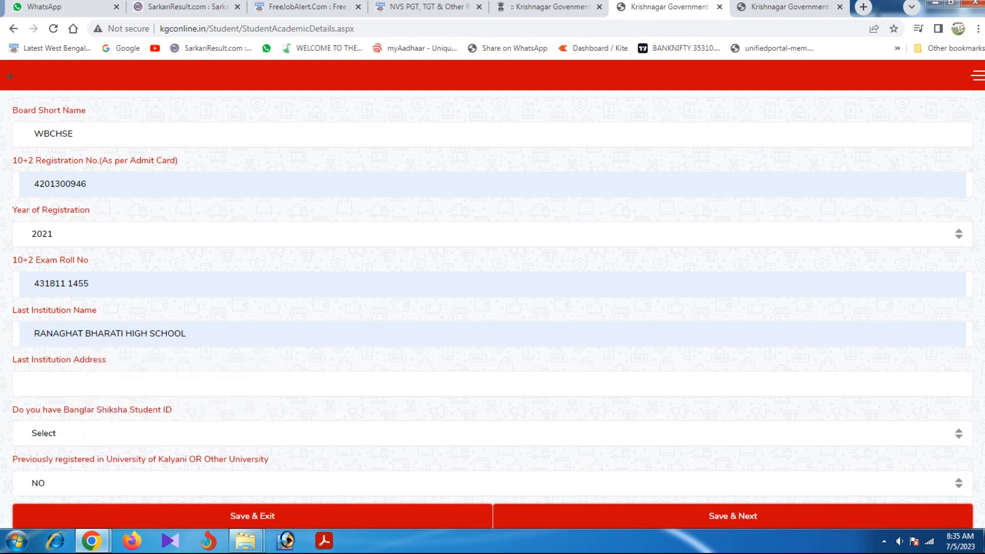
scroll(493, 310, down, 1)
click(34, 352)
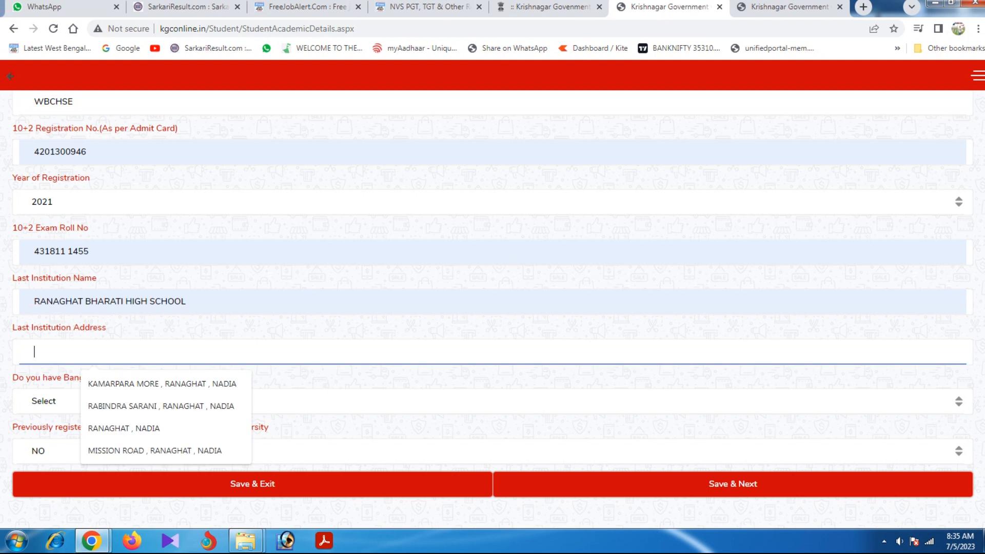
key(Down)
key(Down)
key(Down)
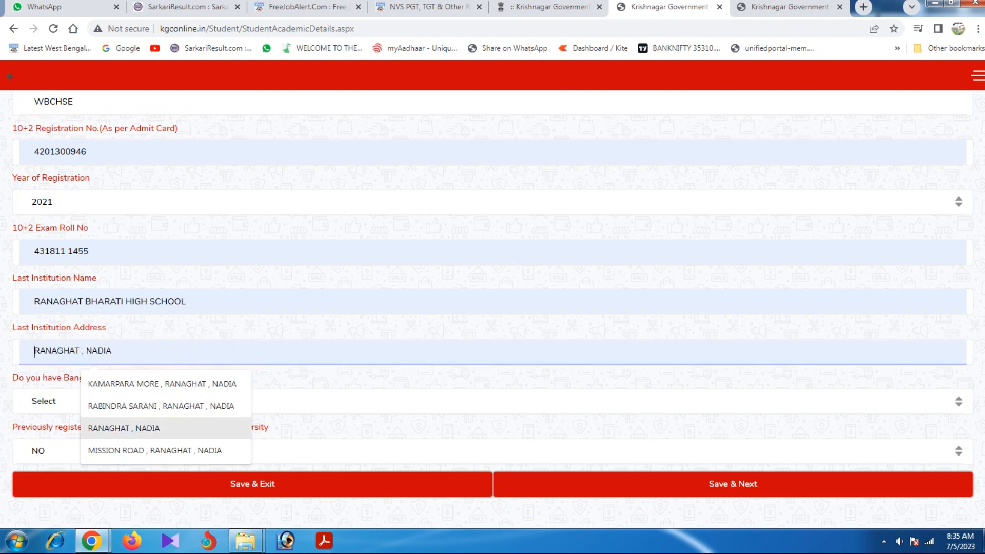
key(Return)
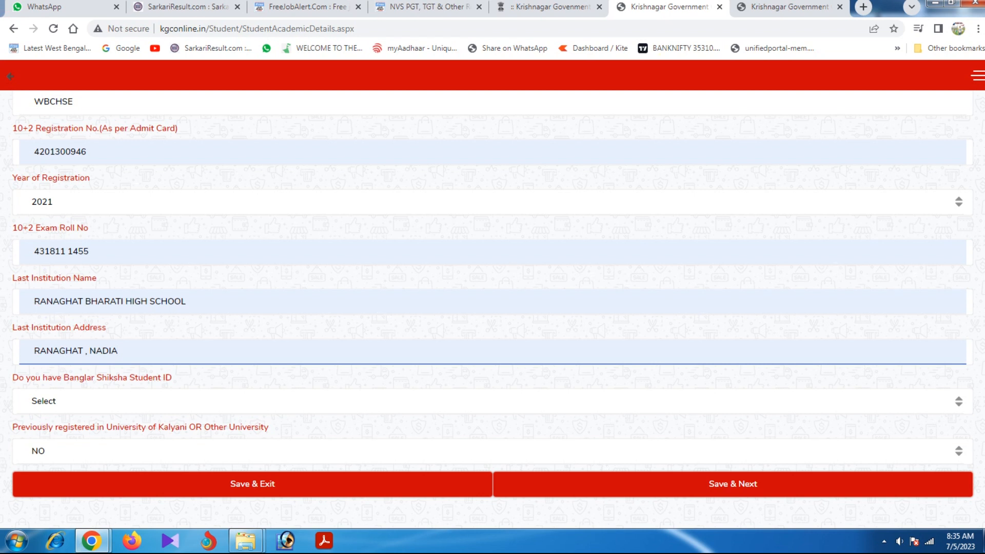
Answer YES with the Banglar Shiksha student ID, NO for previous registration, and save.
click(492, 401)
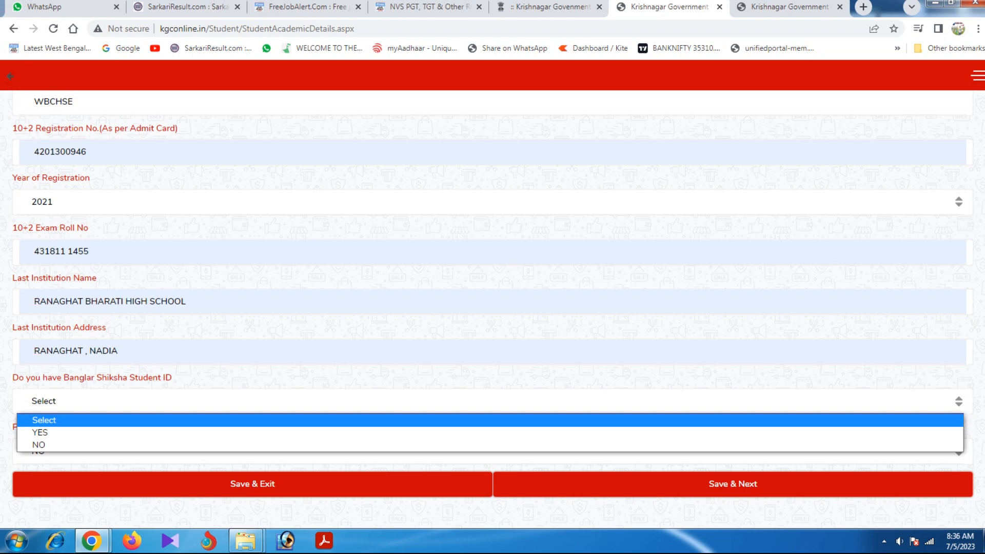
key(Down)
key(Return)
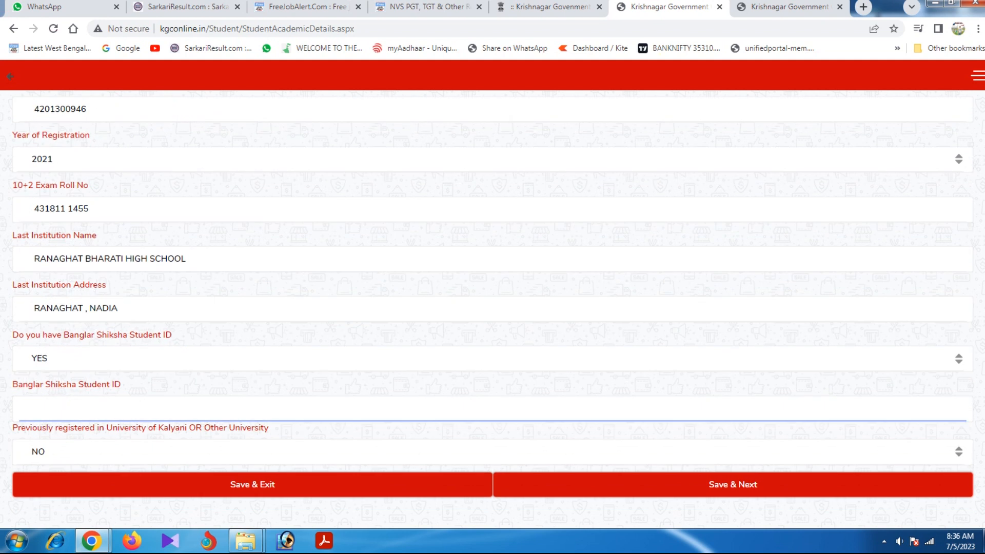
click(205, 452)
click(205, 483)
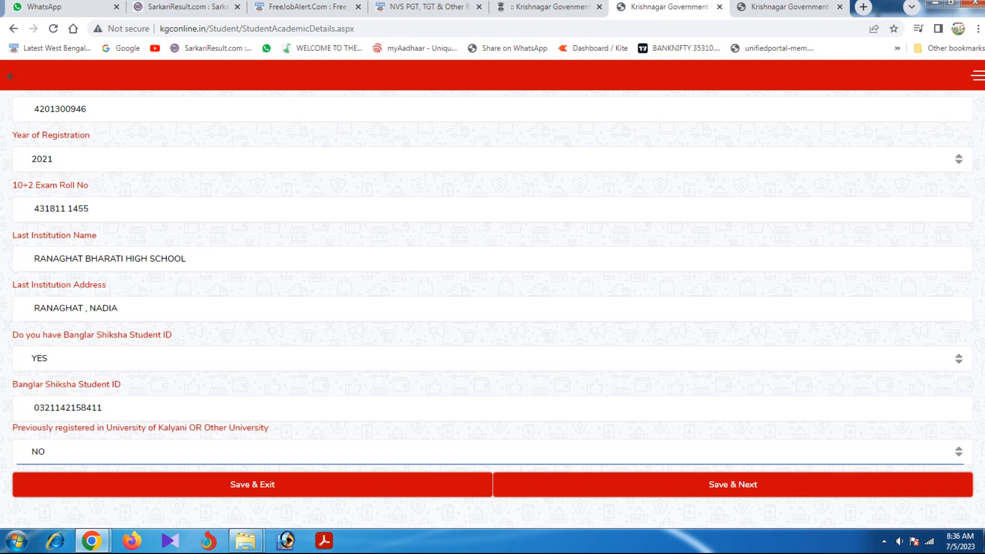
click(733, 485)
Dismiss the SUCCESS alert and review every Document Details upload slot down to the Save buttons.
click(605, 98)
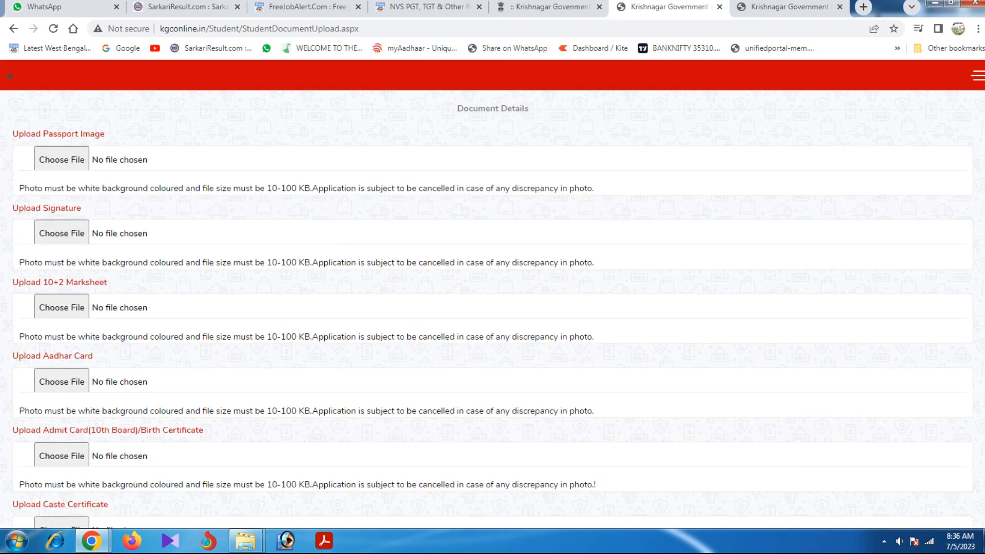
scroll(493, 308, down, 6)
scroll(493, 307, up, 6)
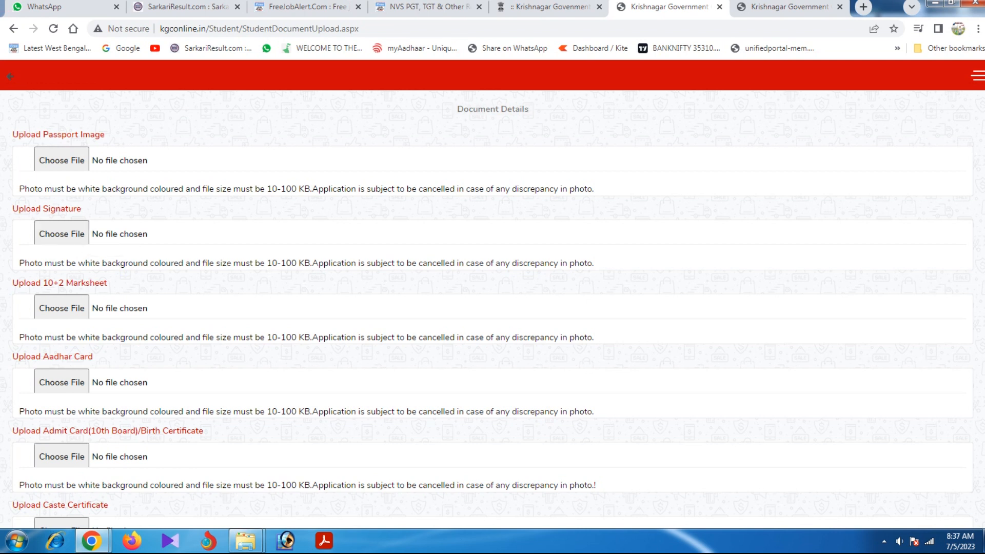
scroll(492, 308, down, 1)
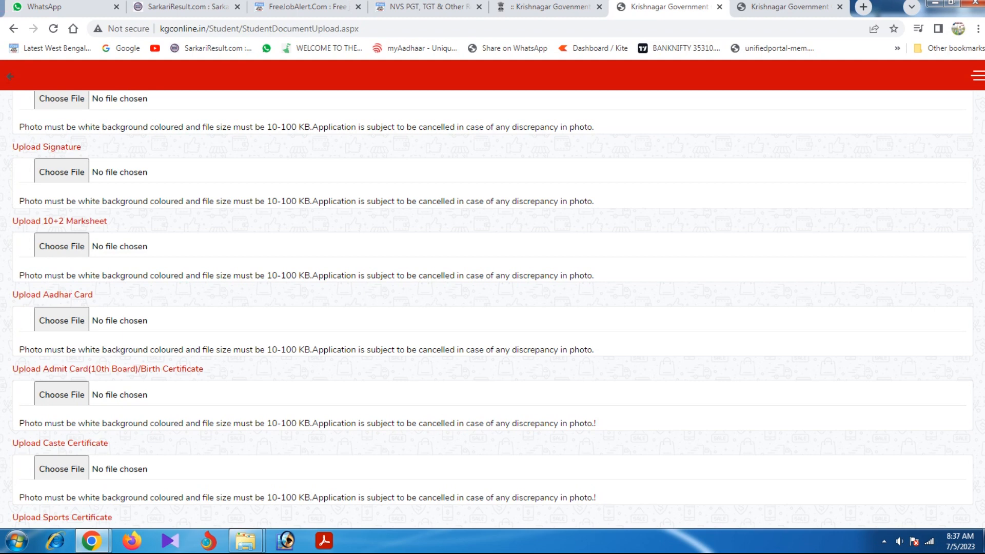
scroll(492, 309, down, 1)
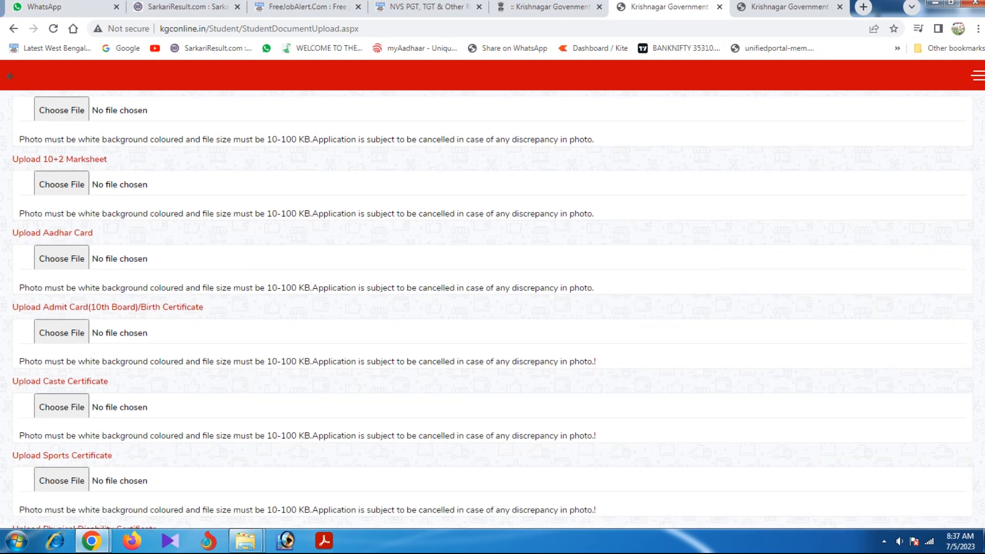
scroll(492, 310, down, 1)
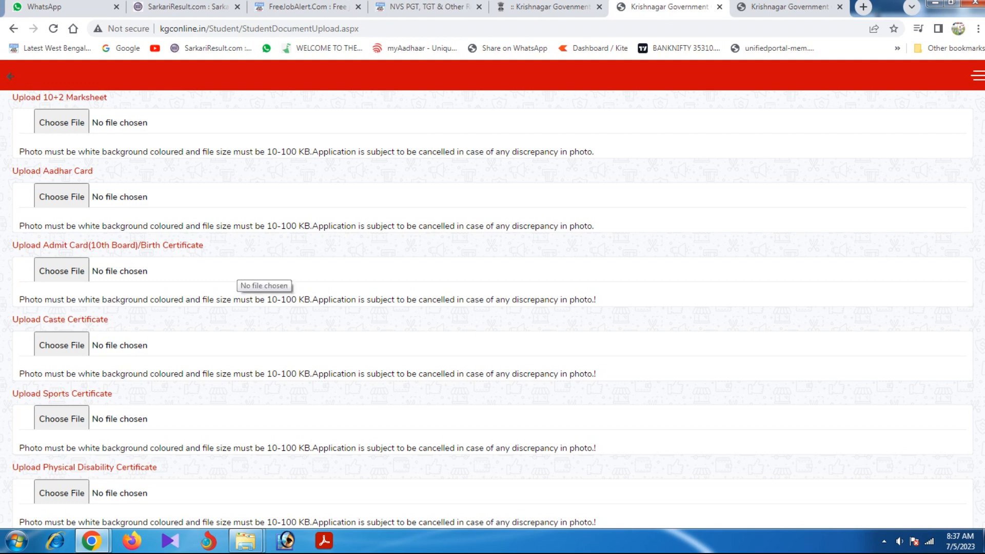
scroll(492, 309, down, 1)
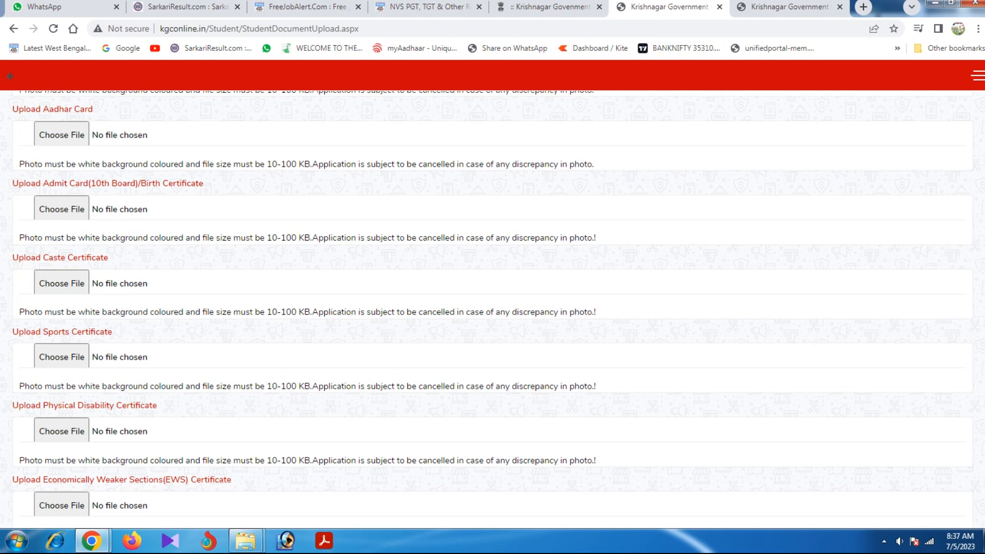
scroll(57, 295, down, 1)
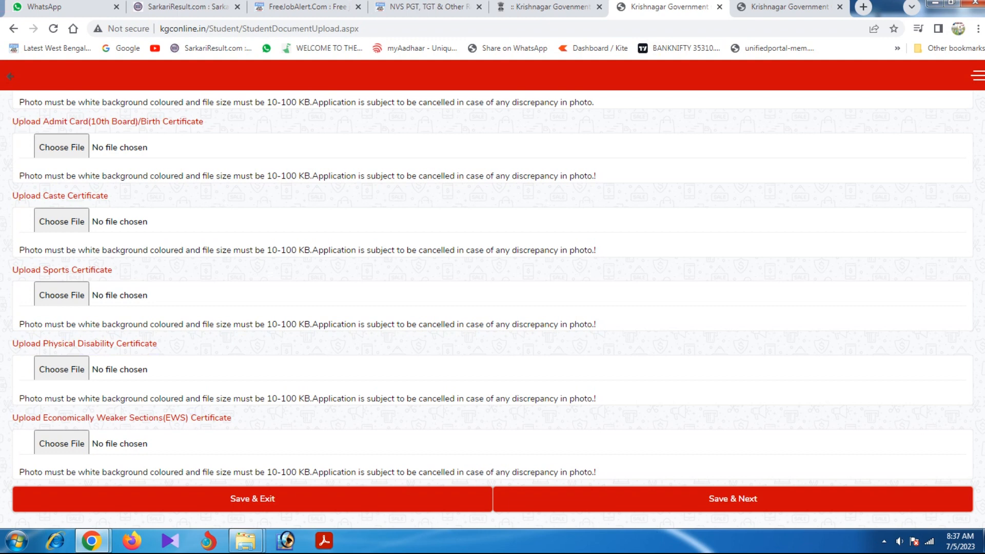
Save the SIGN.jpg document uploads and dismiss the SUCCESS alert.
scroll(492, 302, down, 1)
scroll(492, 302, up, 7)
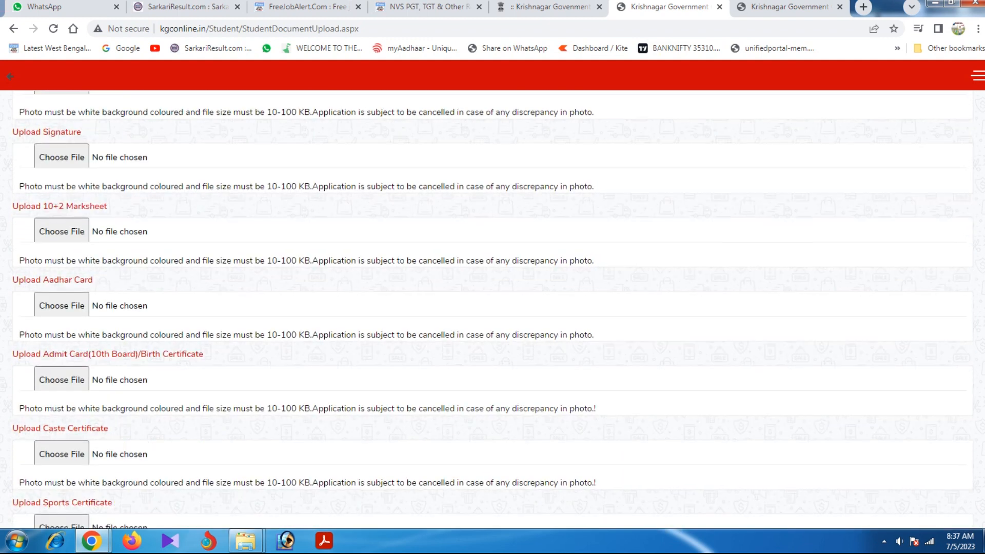
scroll(492, 302, down, 7)
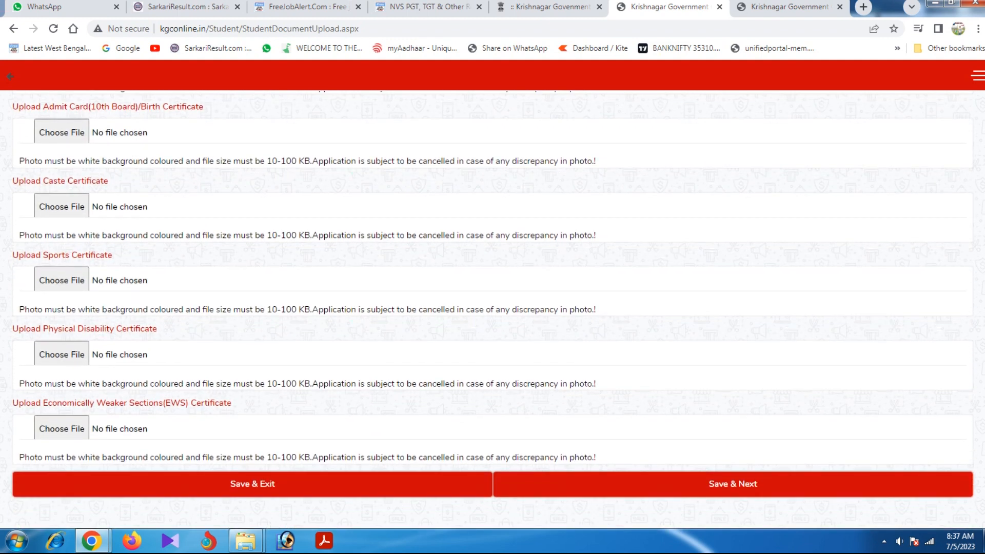
scroll(492, 302, up, 7)
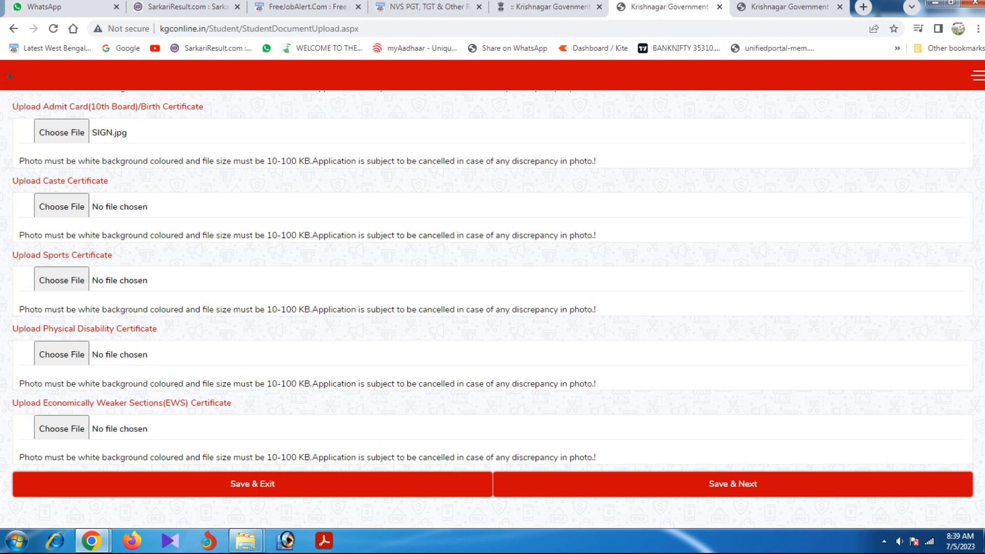
scroll(713, 323, up, 6)
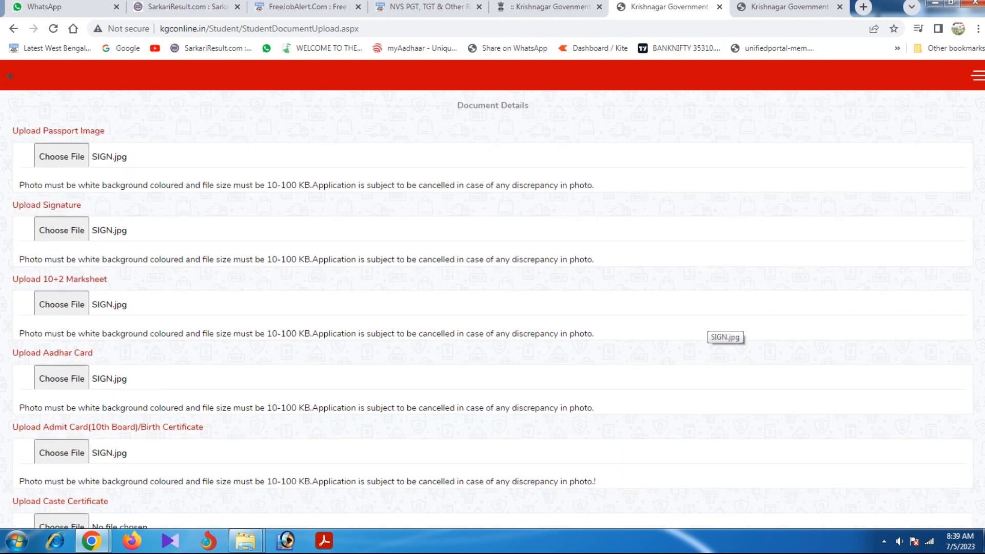
scroll(713, 323, down, 6)
click(733, 484)
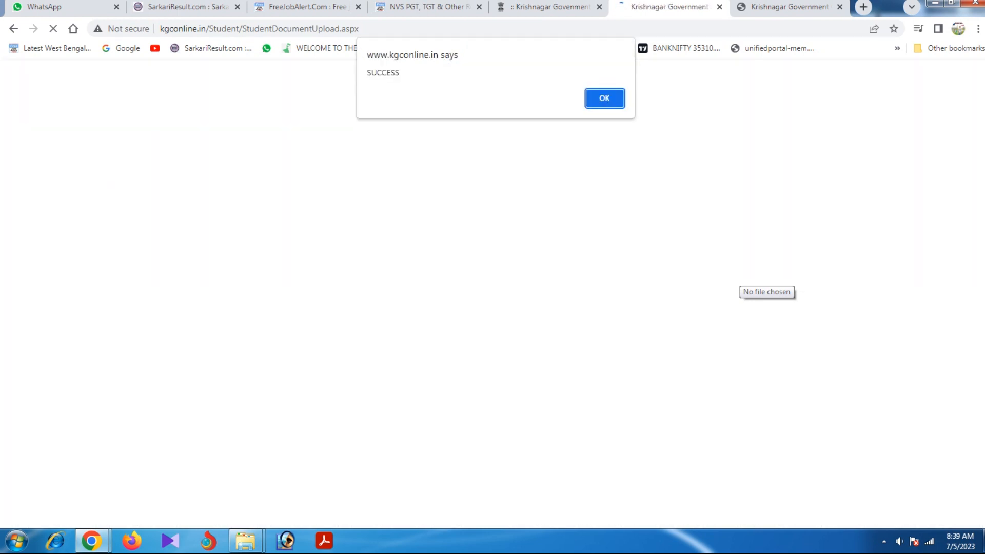
click(605, 97)
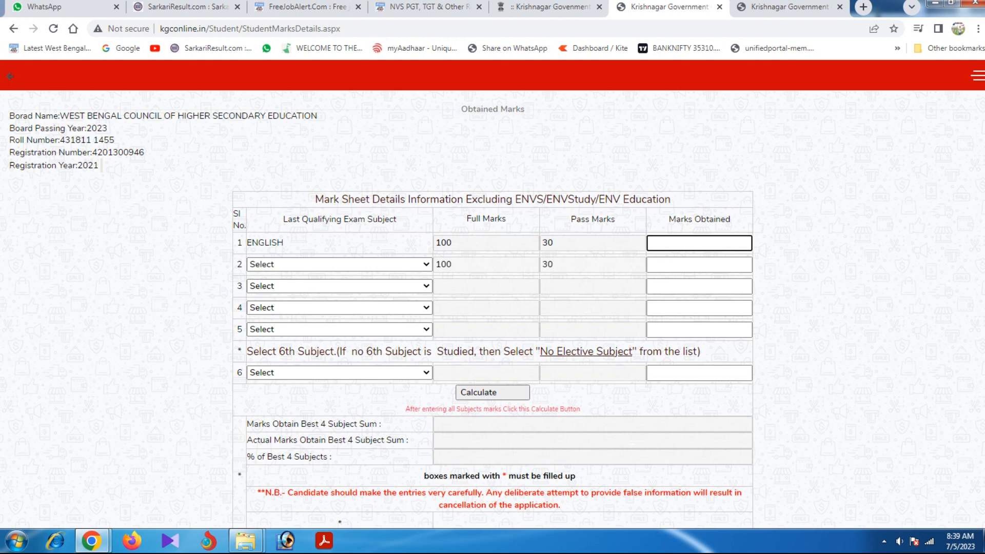
Enter marks for English 65, Bengali 52 and Education 51.
click(699, 243)
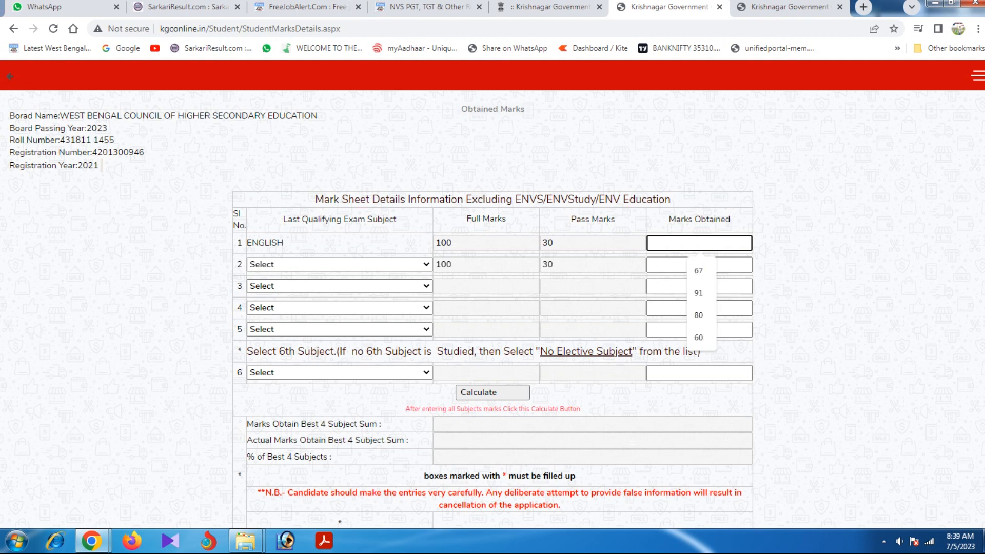
text(65)
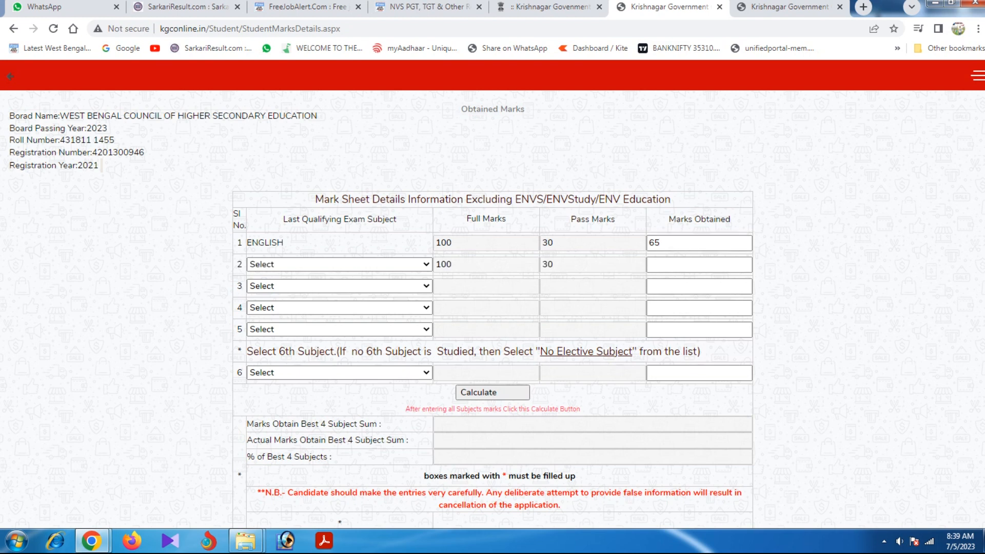
click(339, 265)
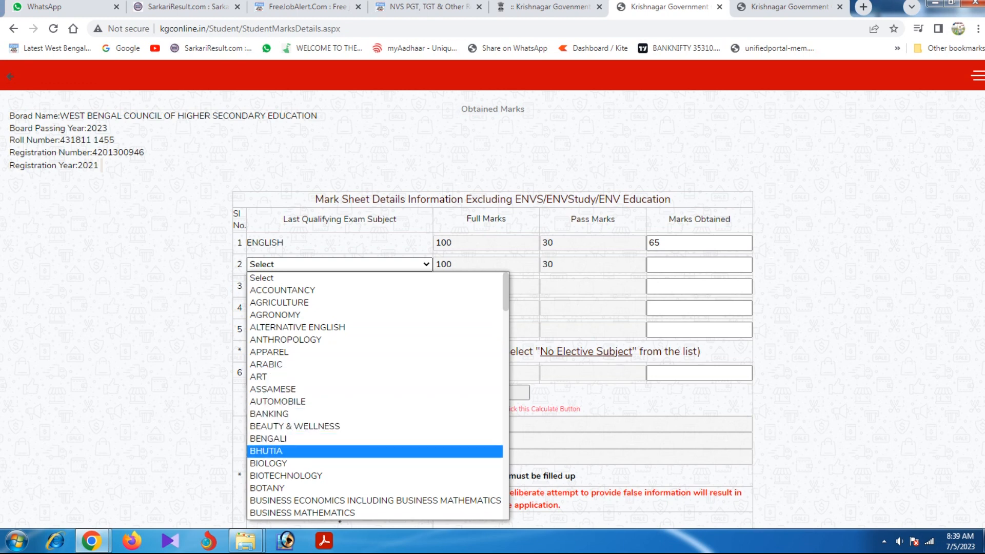
click(277, 439)
click(699, 264)
text(52)
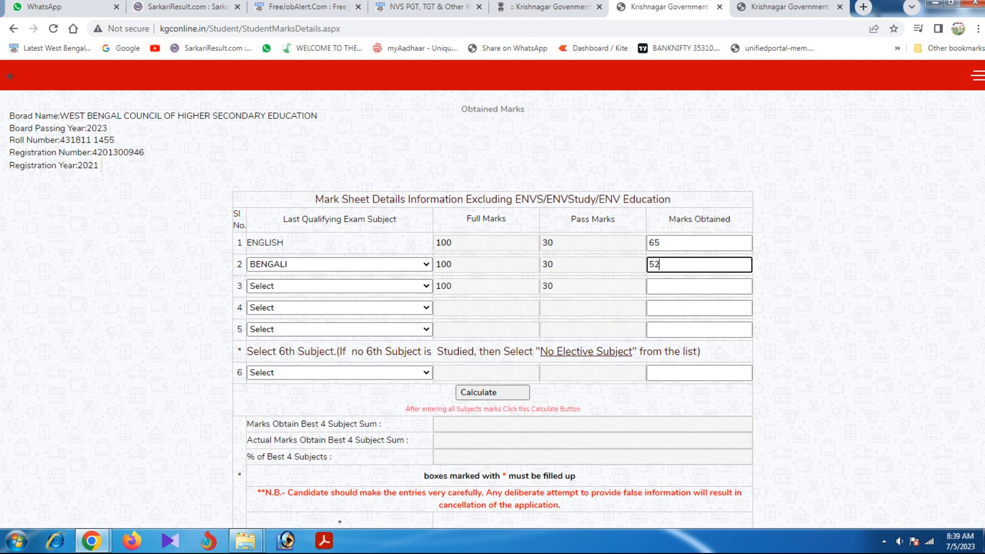
click(340, 287)
key(e)
key(e)
key(e)
key(e)
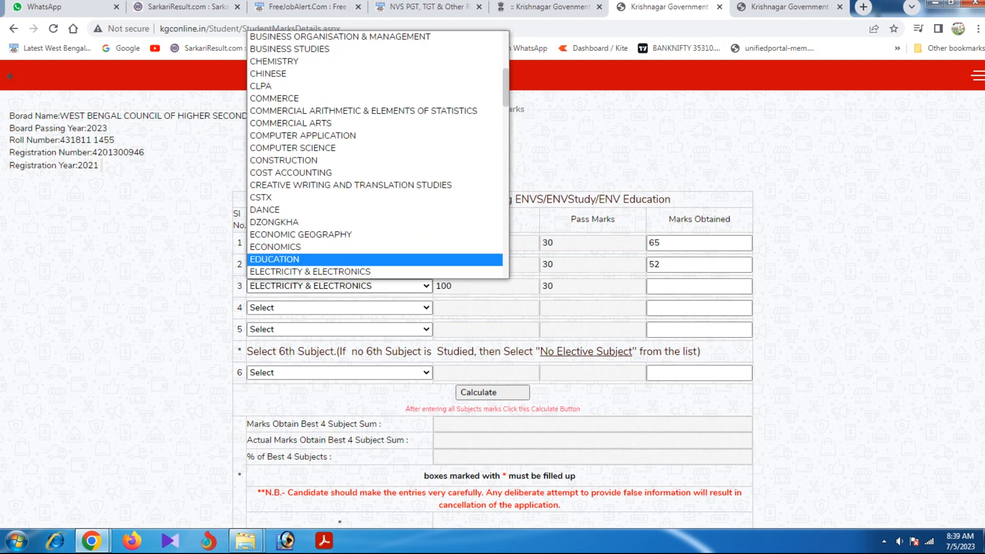
click(308, 260)
click(699, 286)
text(51)
Add History with 54 marks and Political Science with 60 marks.
click(339, 308)
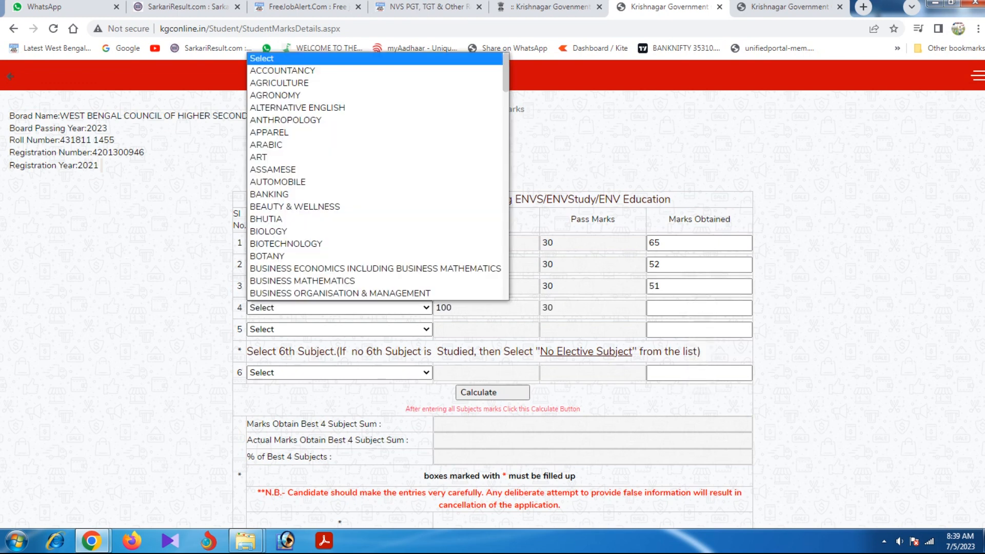
key(h)
key(Down)
key(Down)
key(Down)
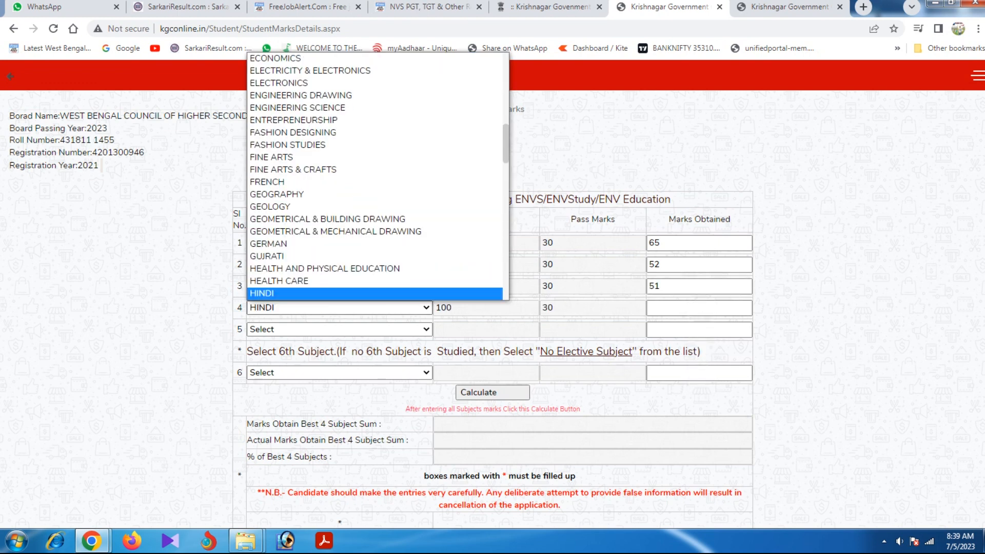
key(Return)
key(Tab)
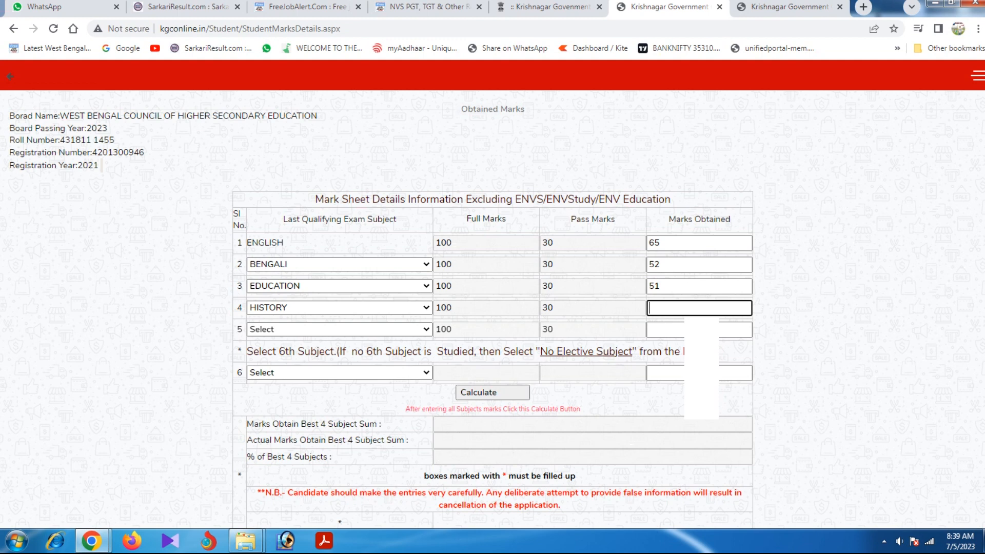
text(54)
key(Tab)
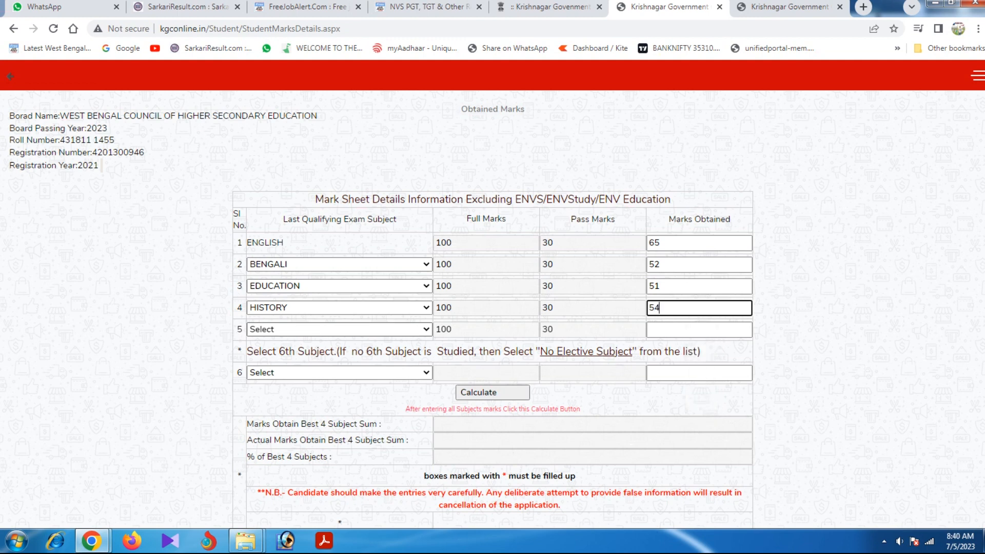
key(alt+Down)
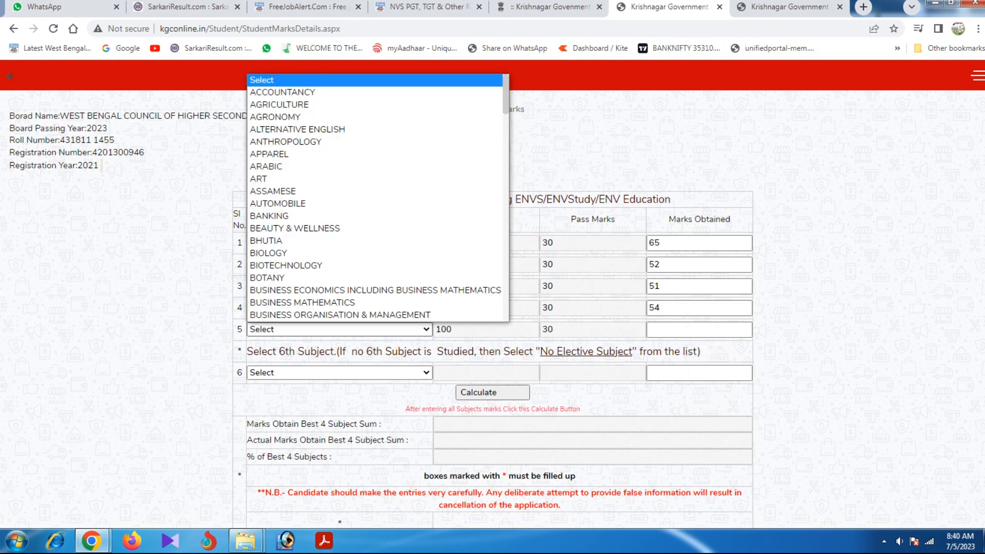
key(p)
key(p)
key(p)
key(p)
key(p)
key(p)
key(p)
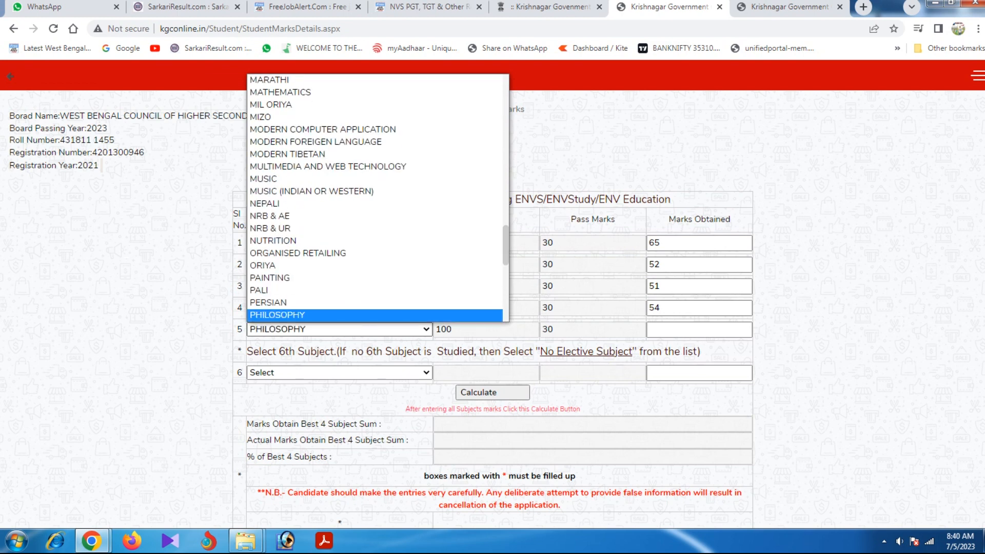
key(p)
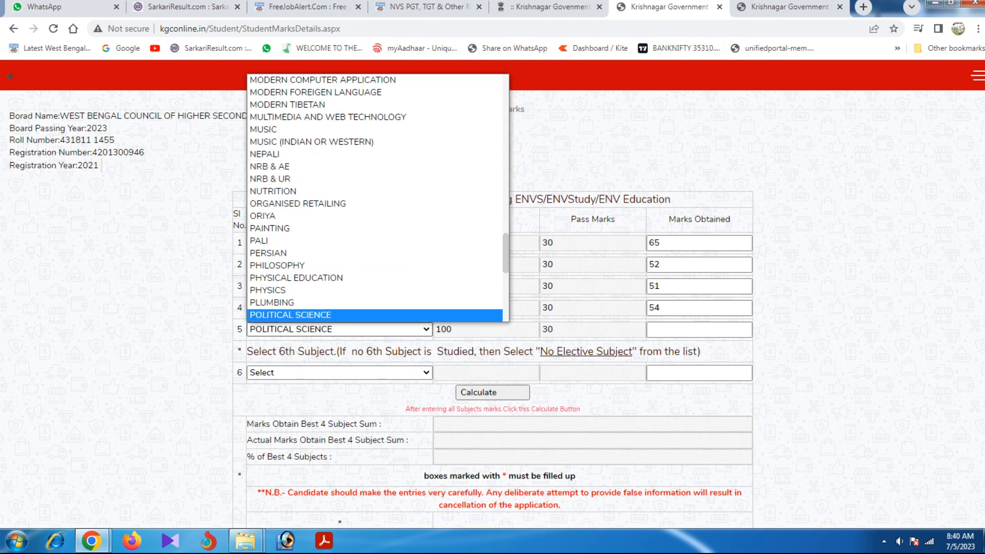
key(Tab)
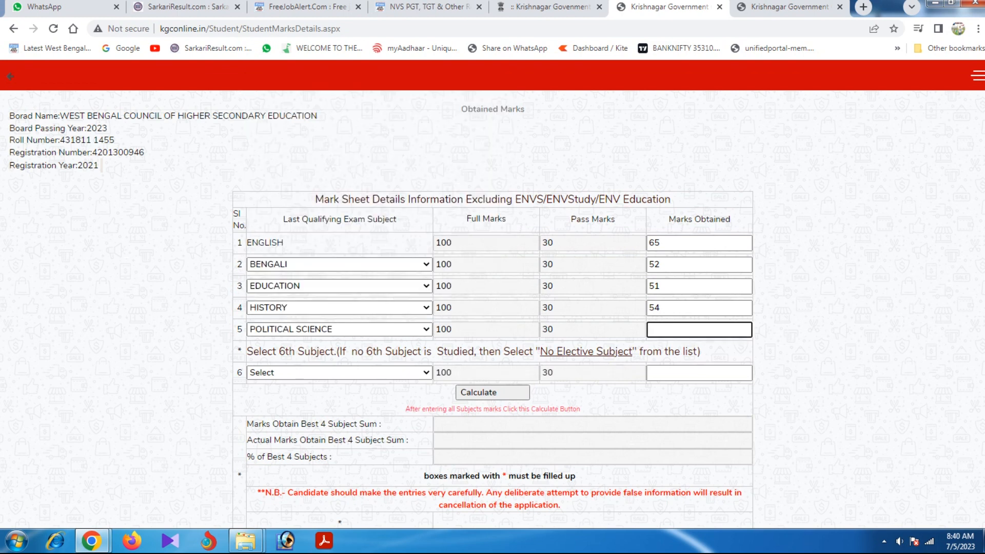
text(60)
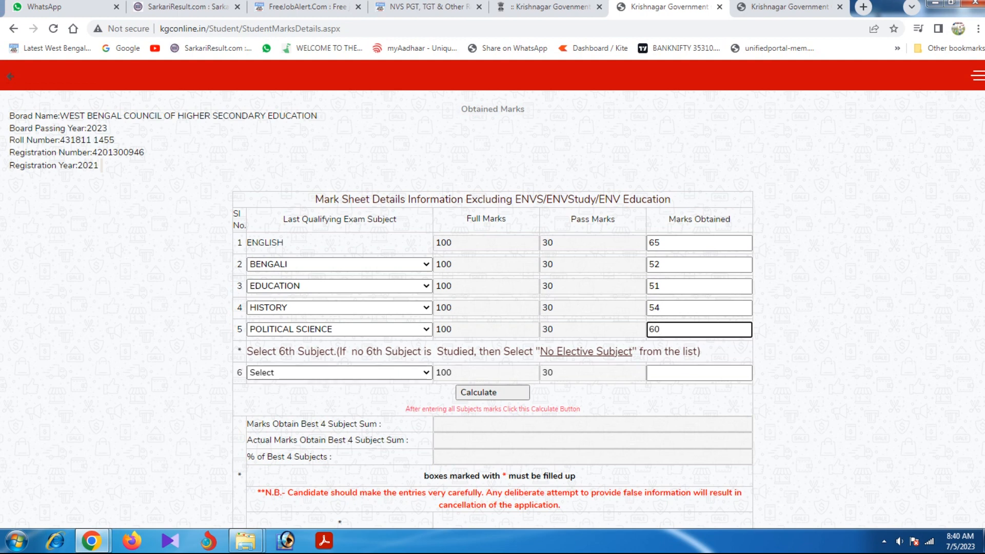
Add Philosophy with 41, calculate best-four 231 (57.75%), and save the marks.
click(340, 373)
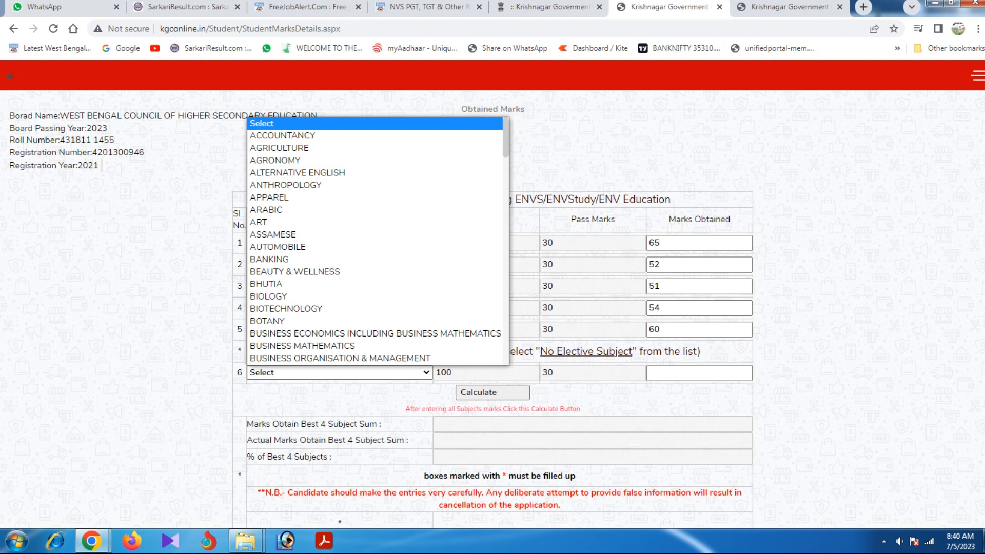
key(p)
key(p)
key(p)
key(p)
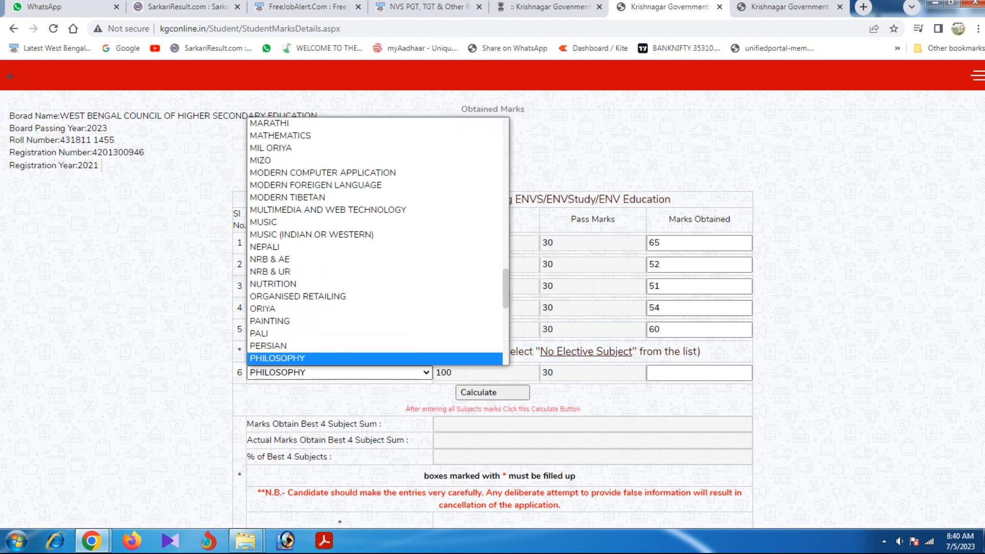
key(p)
key(Up)
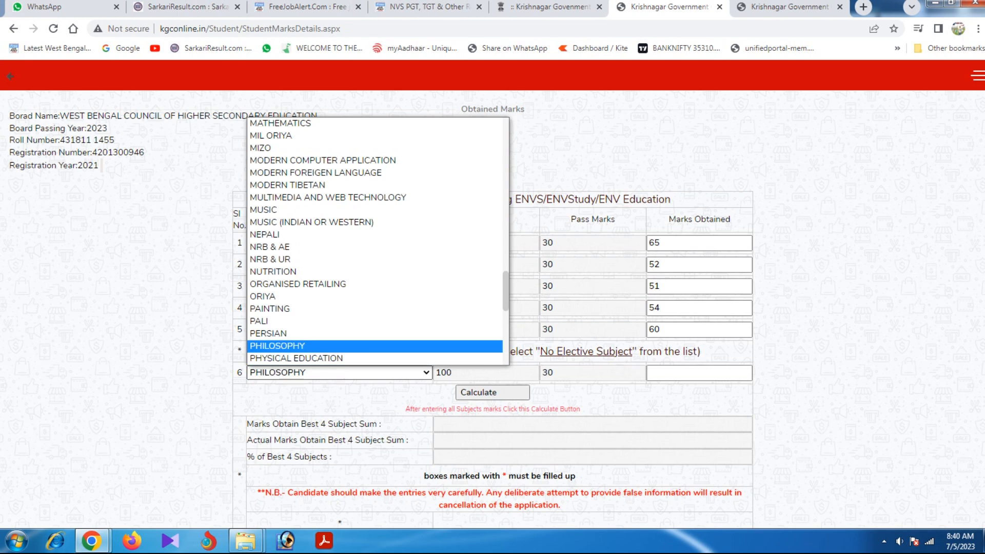
key(Tab)
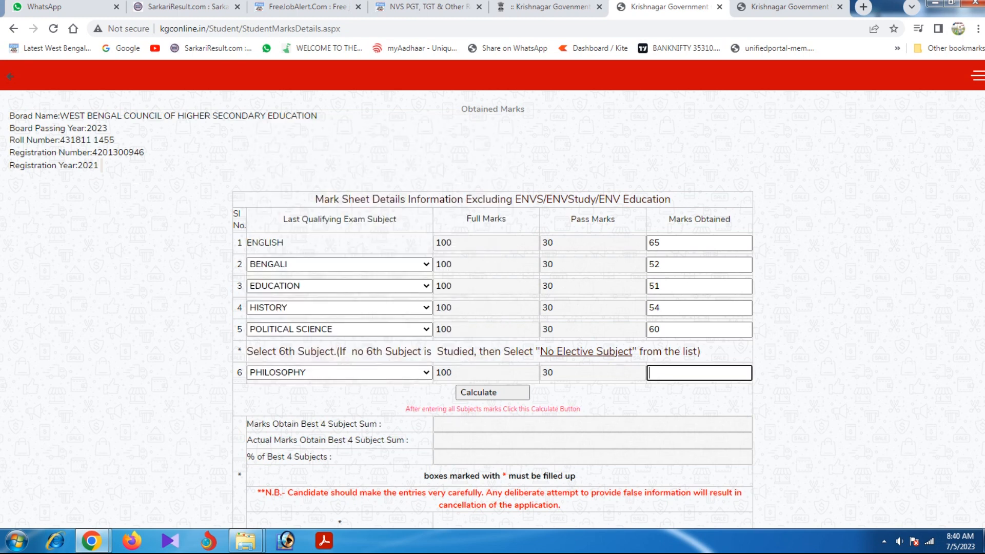
text(41)
key(Tab)
key(Return)
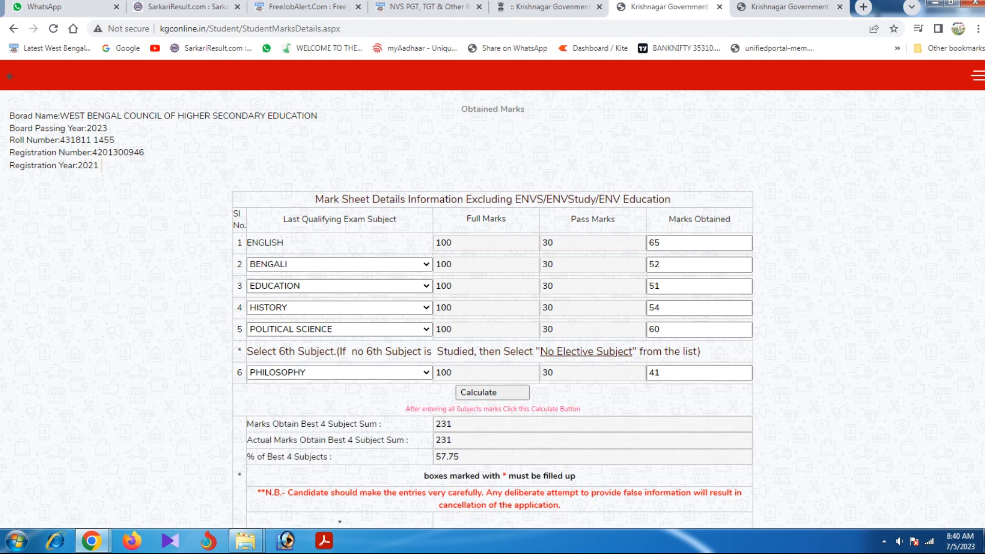
scroll(492, 307, down, 1)
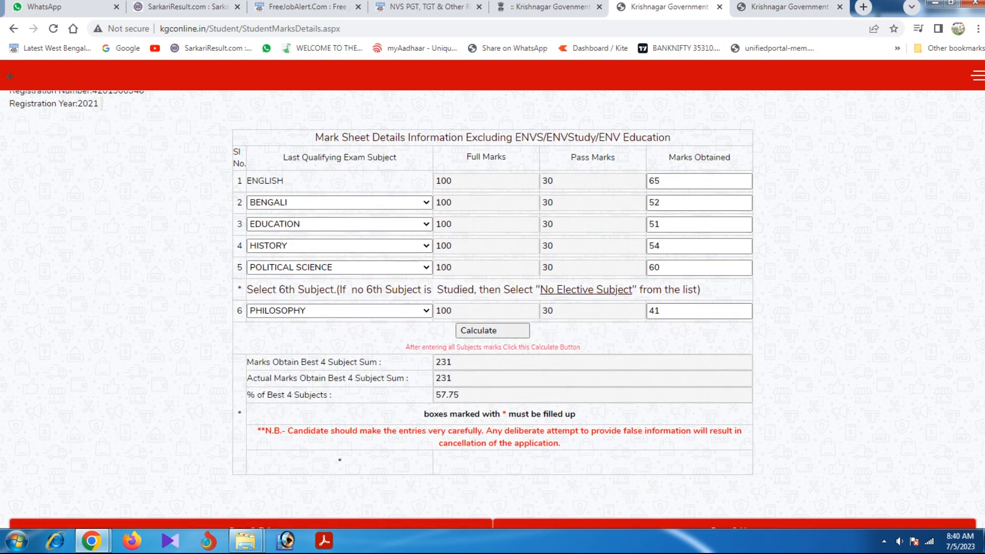
scroll(493, 308, down, 2)
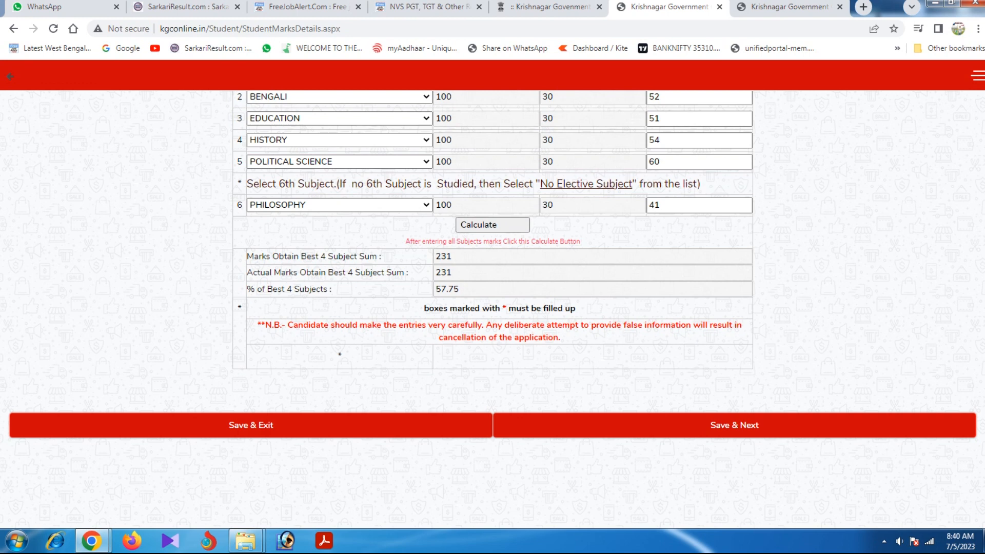
scroll(493, 308, up, 3)
scroll(492, 308, down, 3)
click(734, 425)
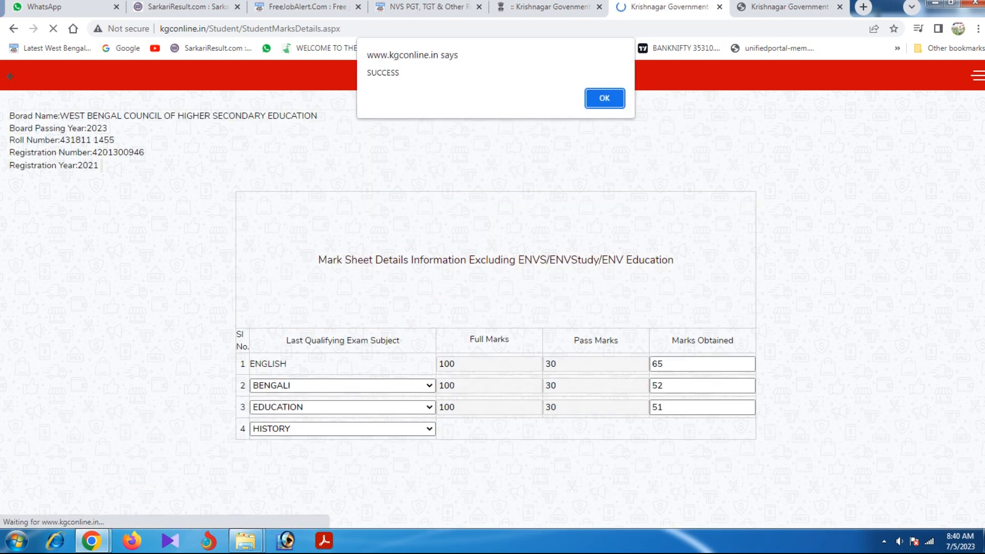
Dismiss the SUCCESS alert and apply for BENGALI and HISTORY as majors.
key(Return)
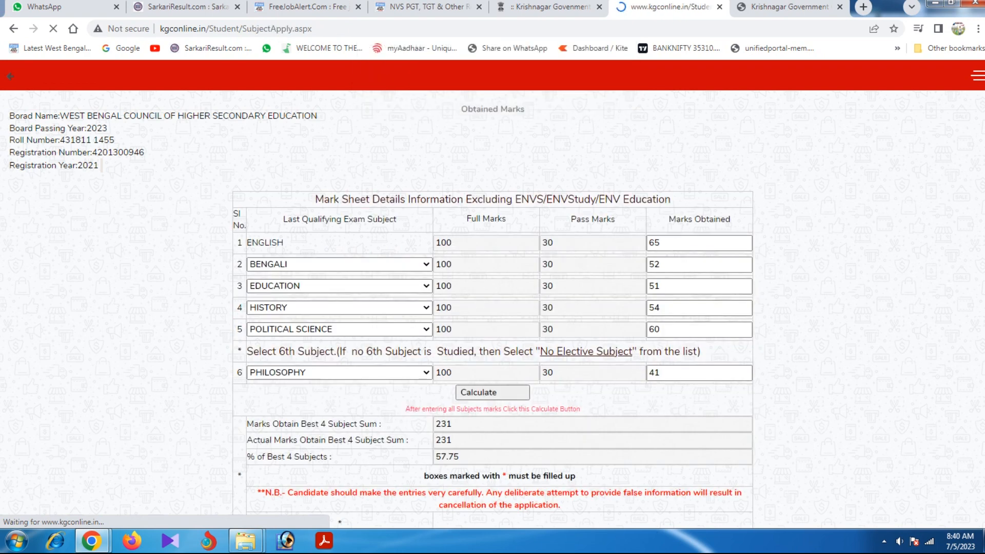
scroll(492, 315, down, 2)
scroll(492, 314, up, 2)
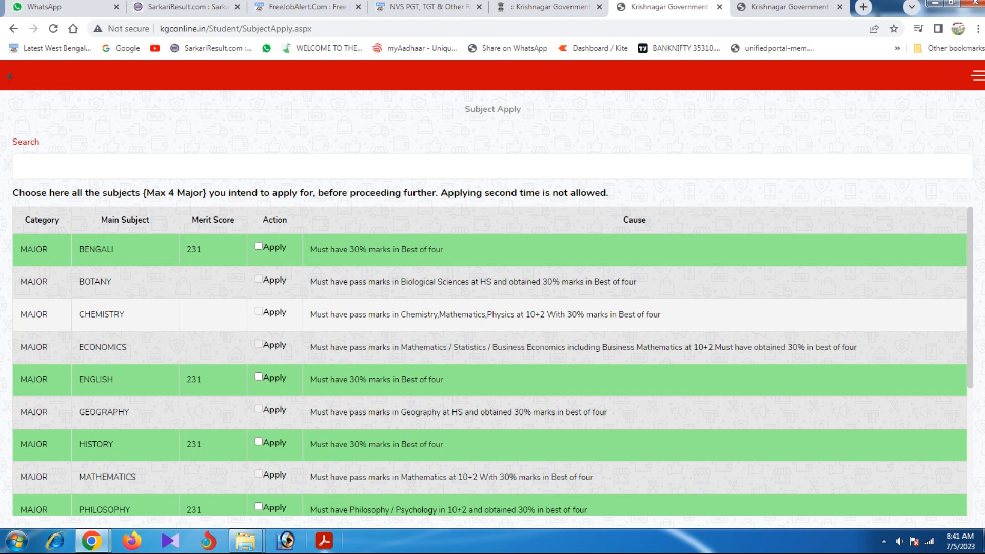
scroll(492, 362, down, 4)
scroll(492, 361, up, 4)
click(258, 246)
scroll(492, 361, down, 2)
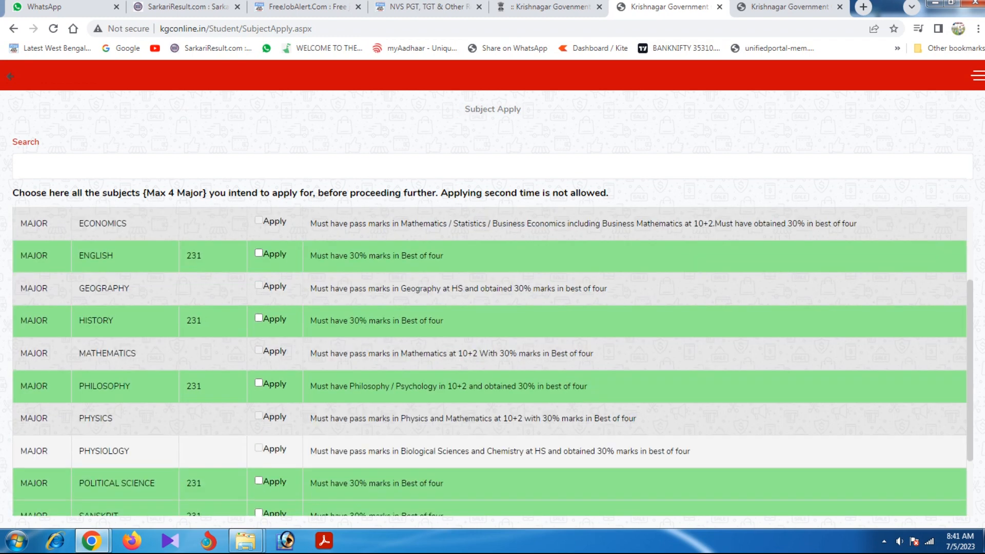
click(259, 318)
scroll(493, 361, down, 2)
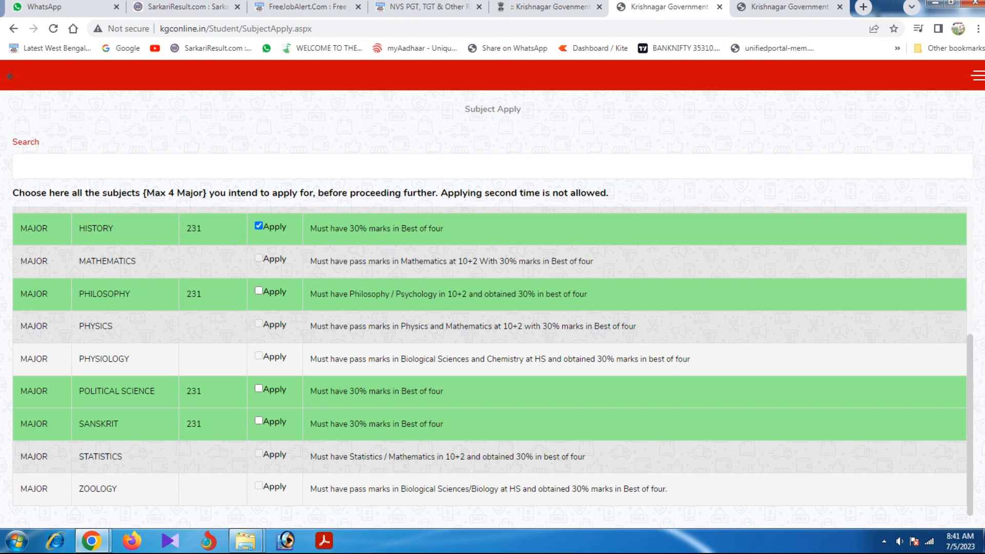
scroll(493, 362, up, 4)
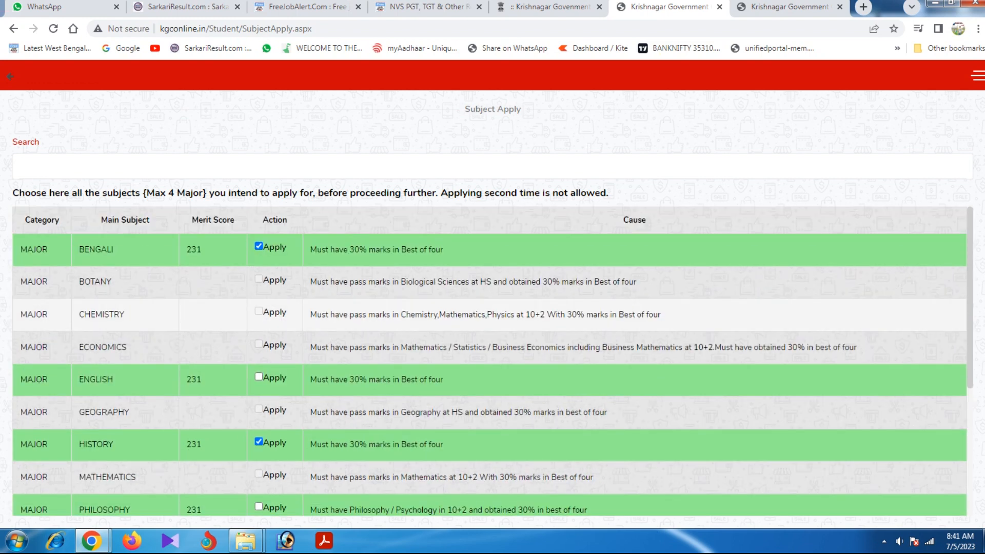
scroll(492, 362, down, 5)
scroll(492, 362, up, 4)
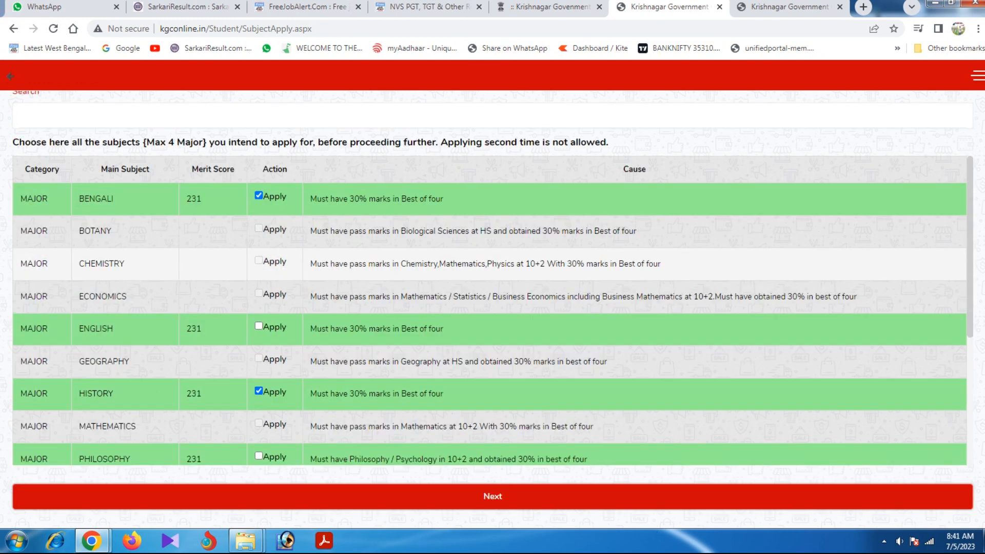
scroll(492, 310, down, 4)
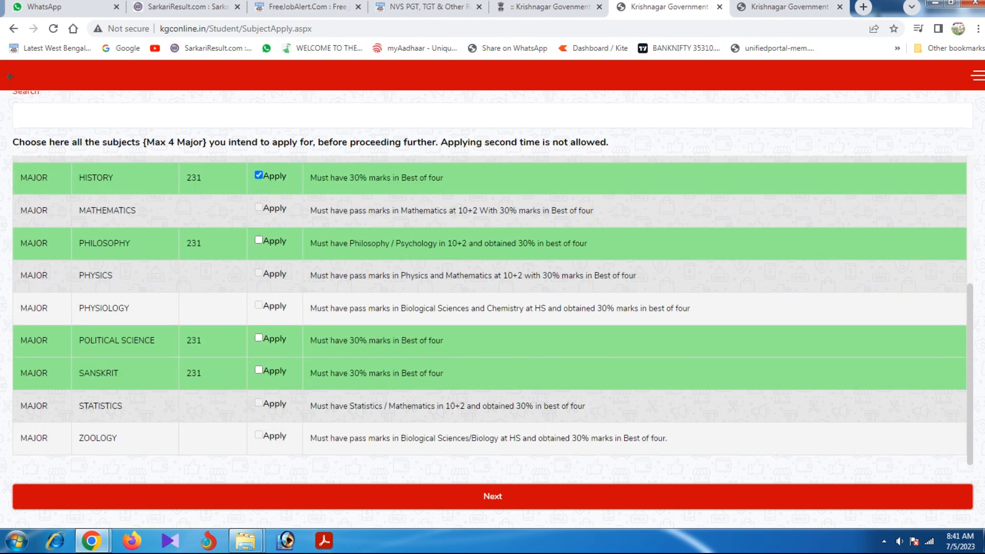
scroll(492, 310, up, 4)
scroll(492, 311, down, 4)
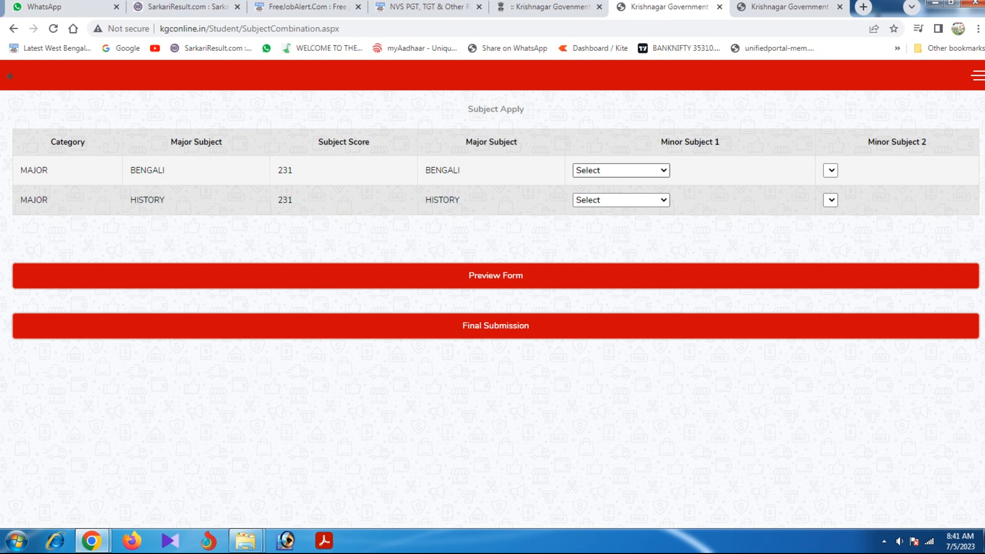
Set Bengali's minors to POLITICAL SCIENCE and SANSKRIT.
click(622, 170)
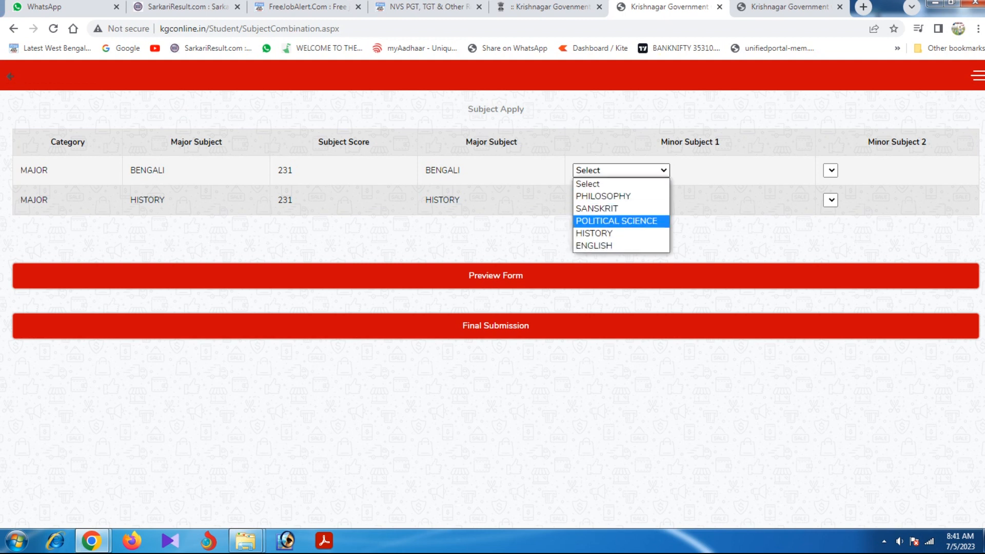
click(616, 221)
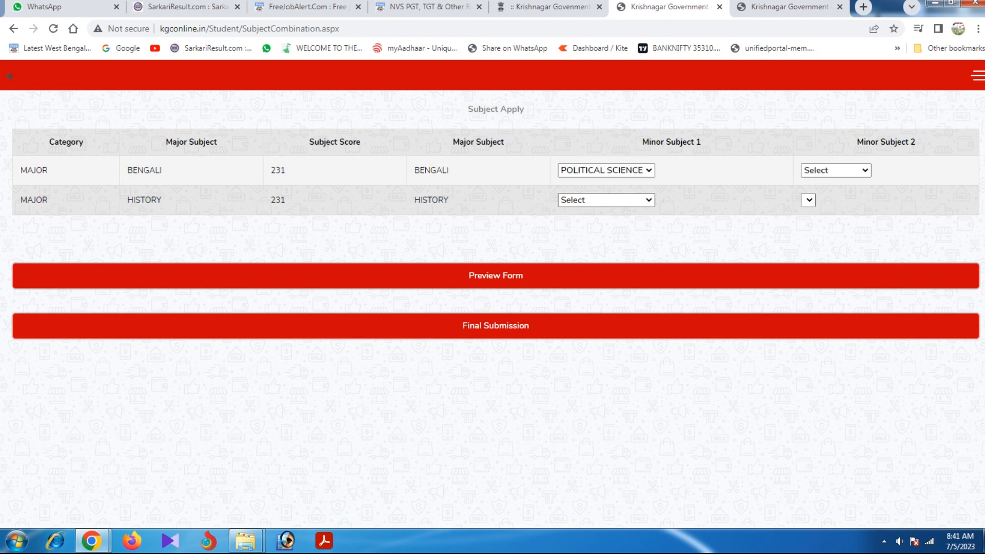
click(836, 170)
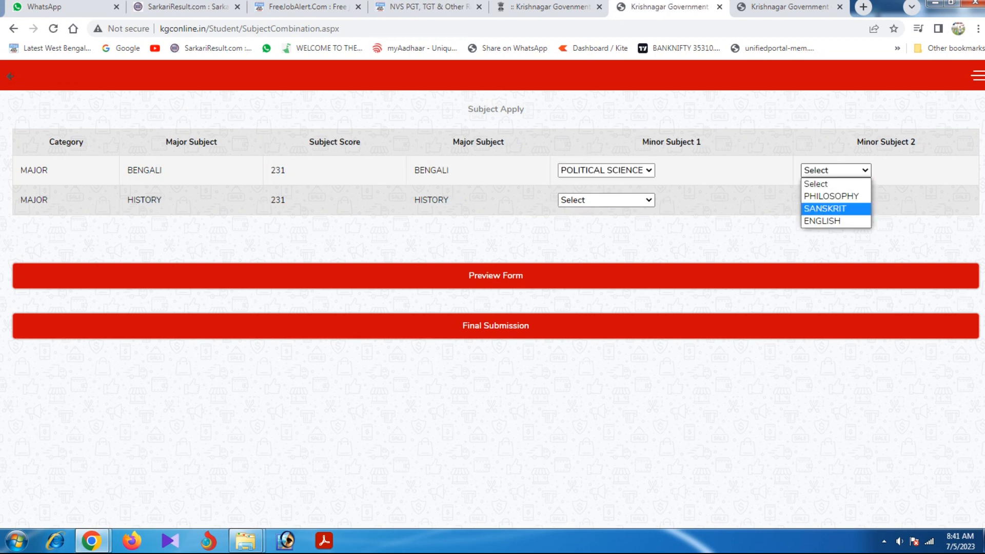
click(825, 209)
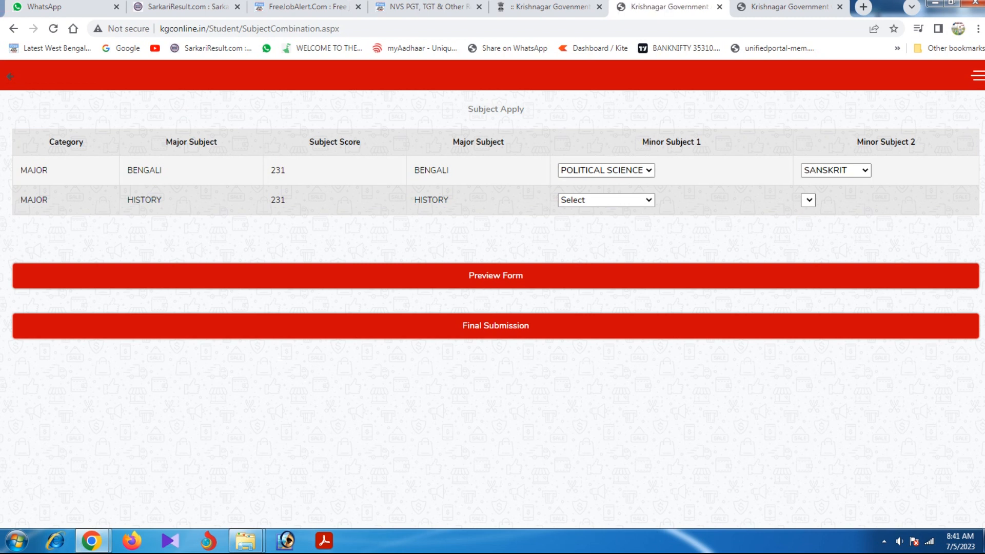
Set History's minors to BENGALI and POLITICAL SCIENCE.
double_click(431, 170)
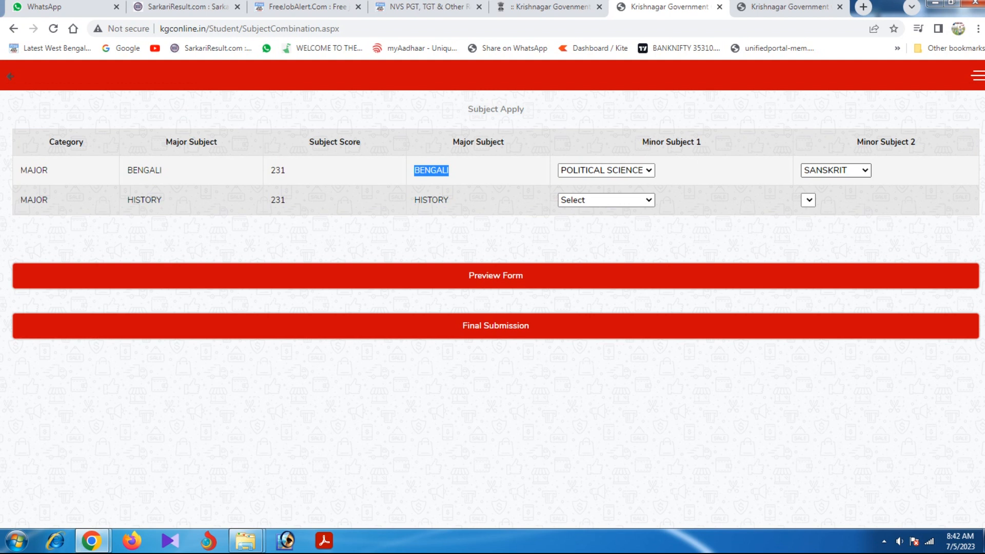
drag(414, 200, 449, 200)
click(457, 201)
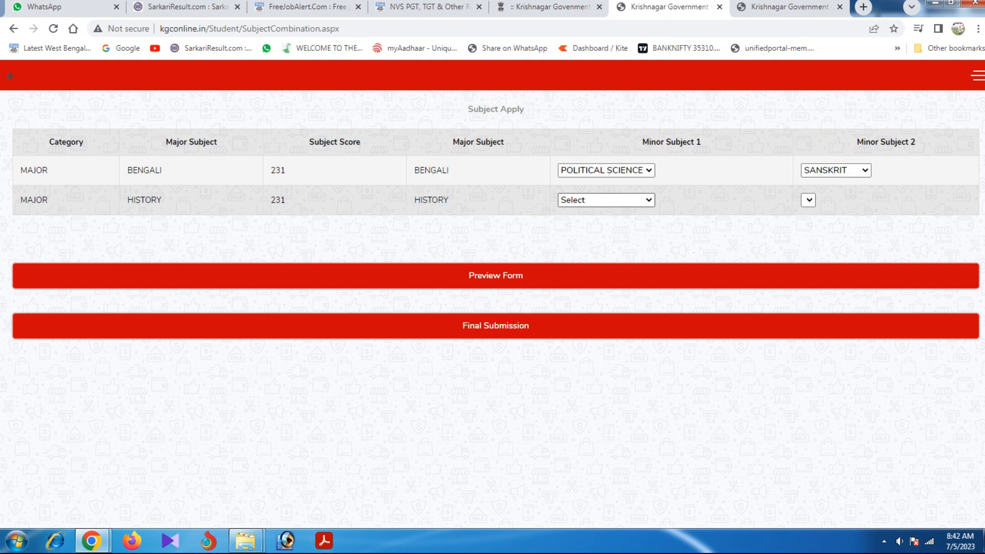
click(606, 200)
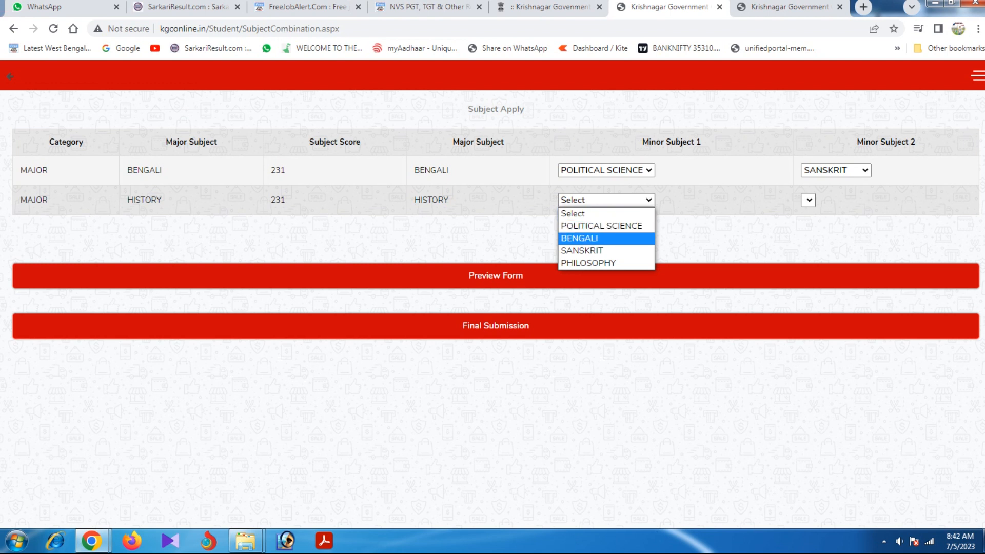
key(Return)
click(806, 200)
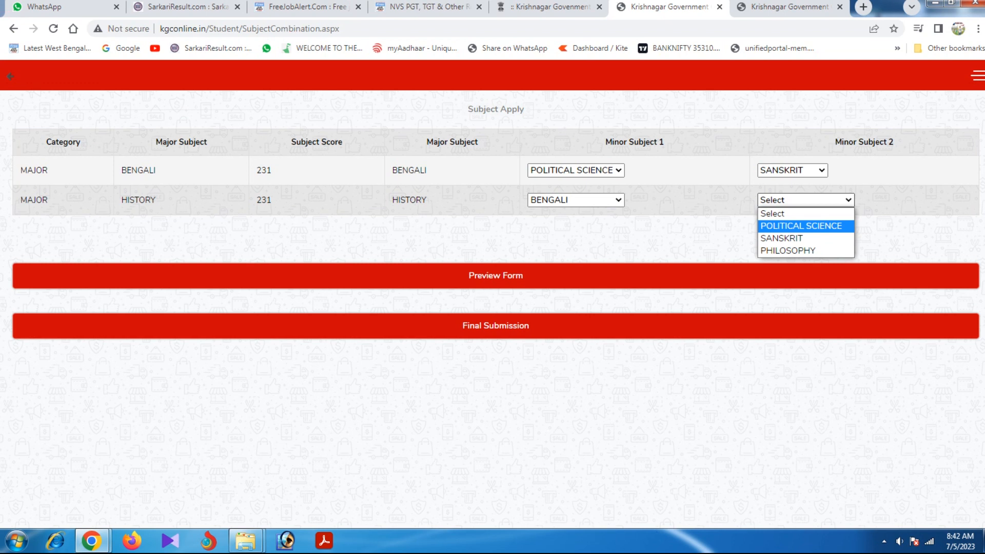
key(Return)
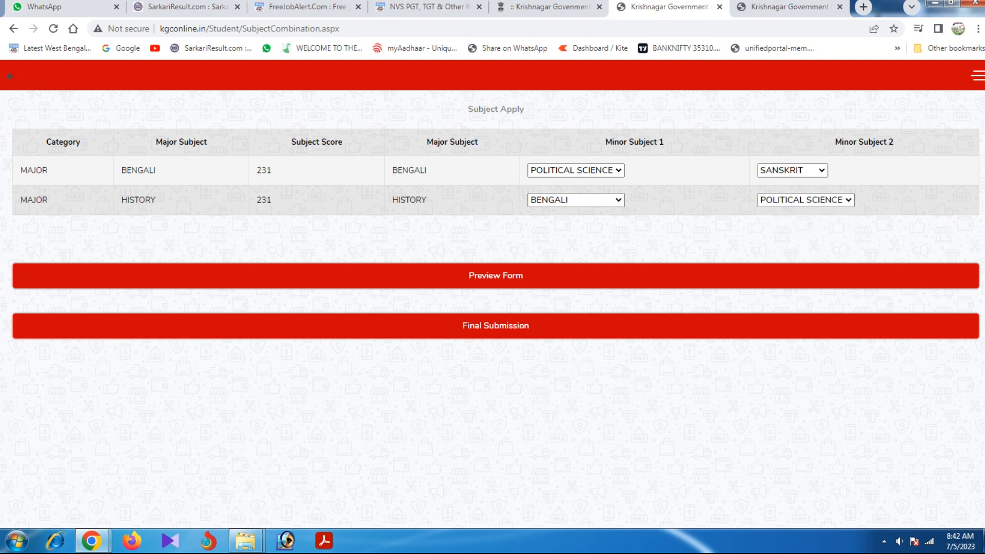
Preview the filled application form, then make the final submission of the chosen subjects.
click(496, 276)
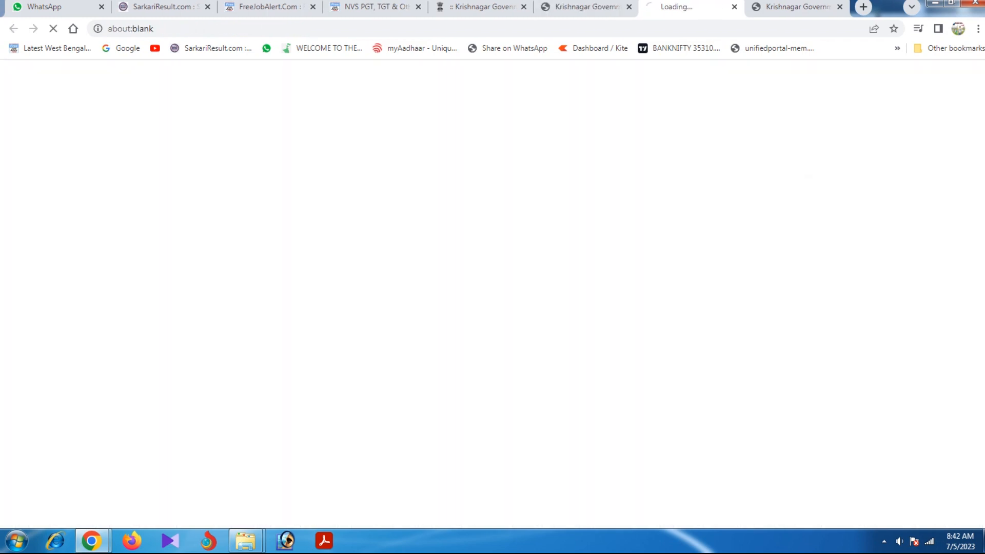
click(590, 7)
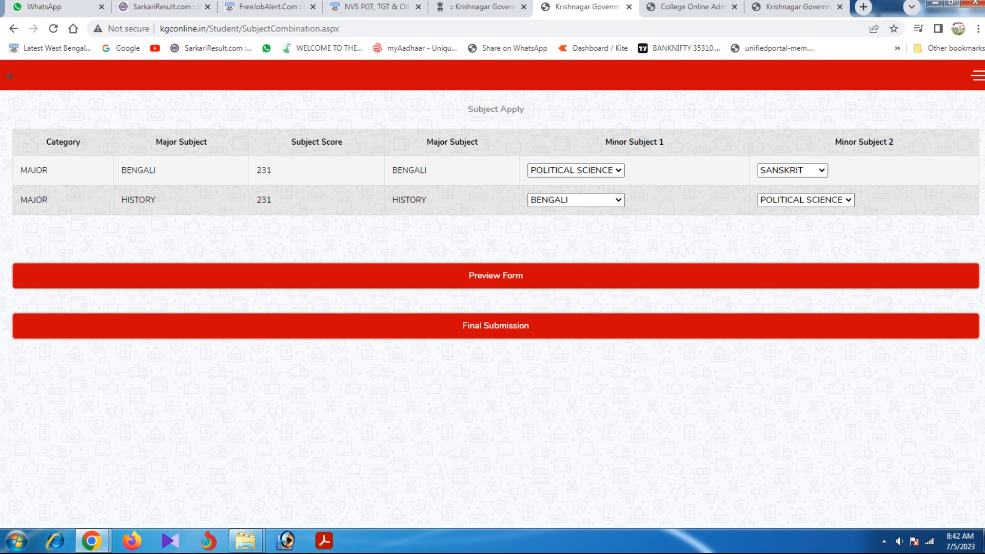
key(F5)
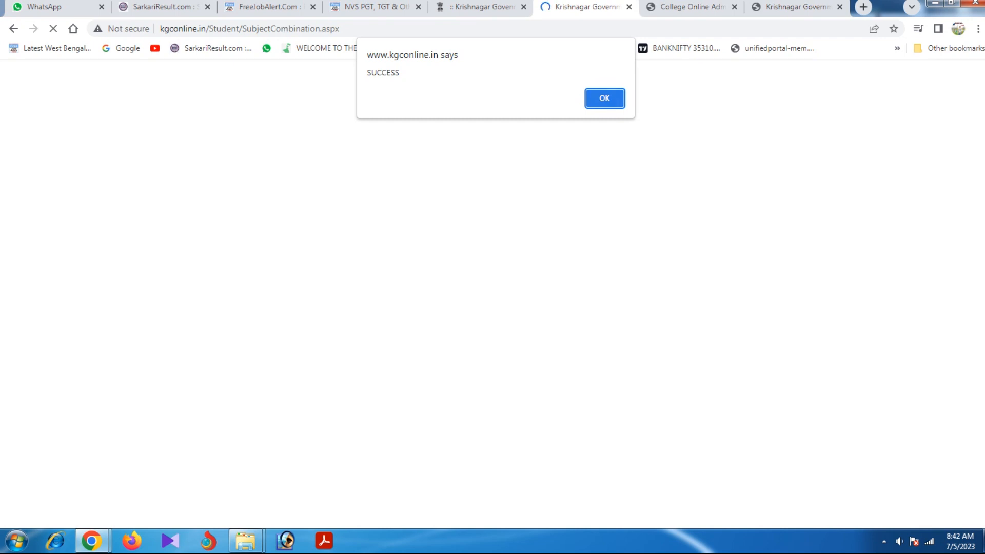
Dismiss the SUCCESS alert, review the dashboard's completed sections, and download the application form.
key(Return)
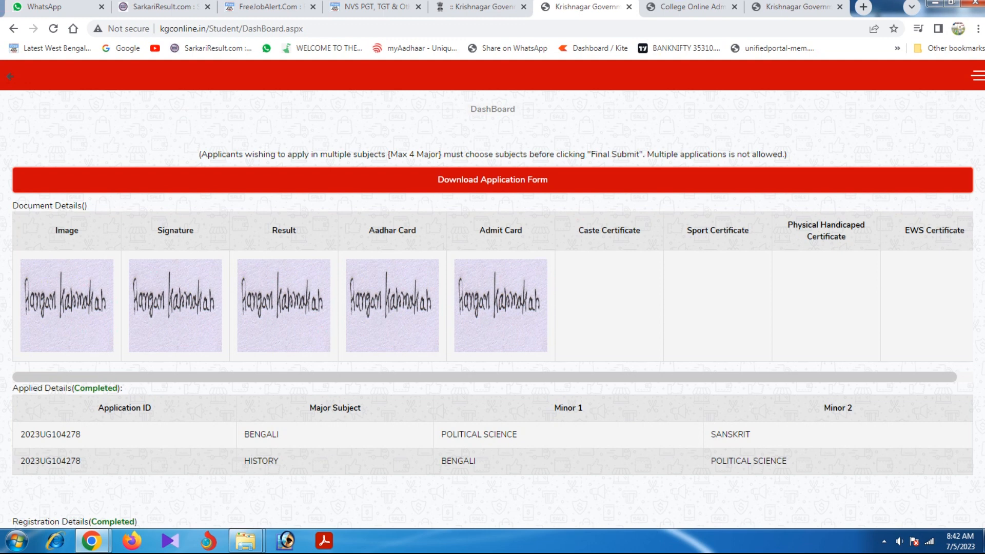
scroll(493, 308, down, 8)
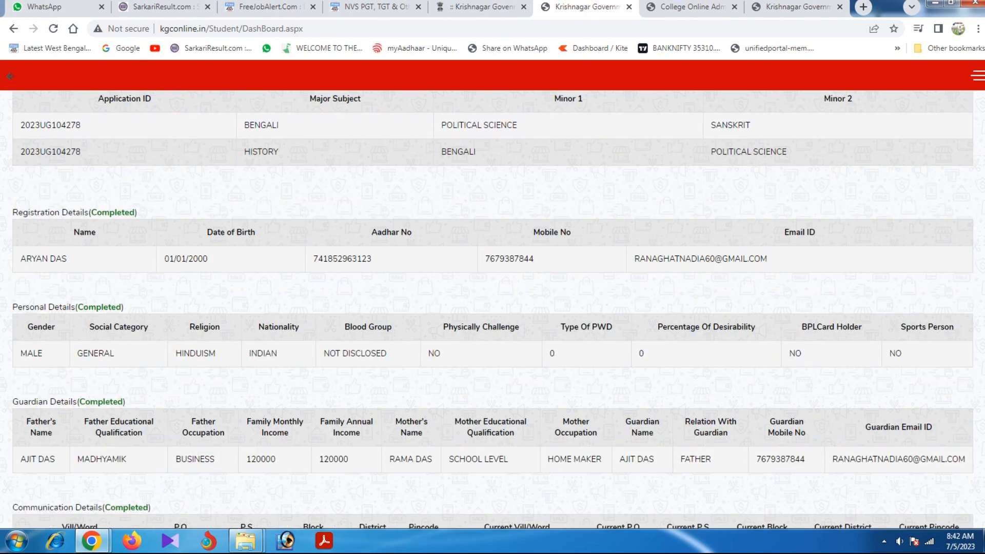
scroll(493, 308, up, 7)
scroll(492, 307, up, 1)
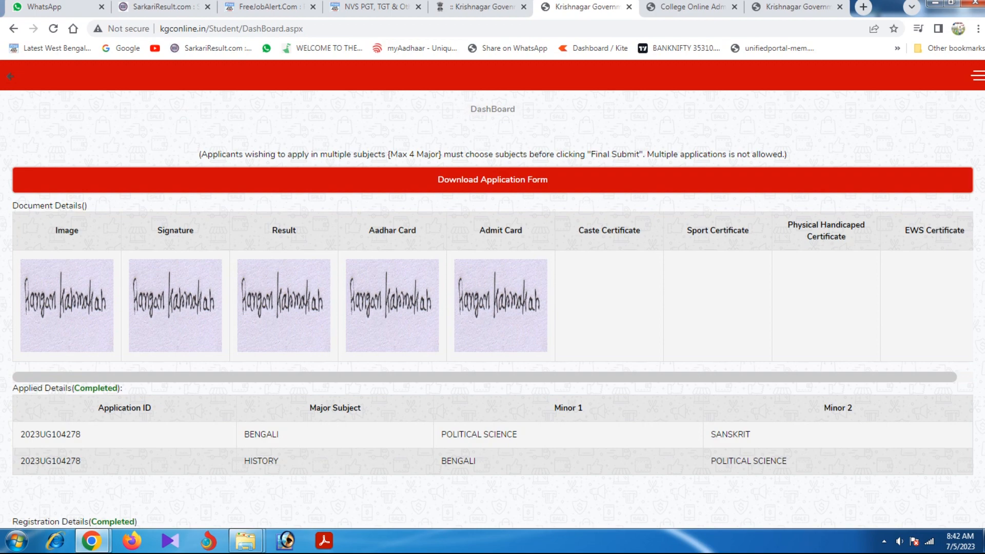
scroll(492, 307, down, 10)
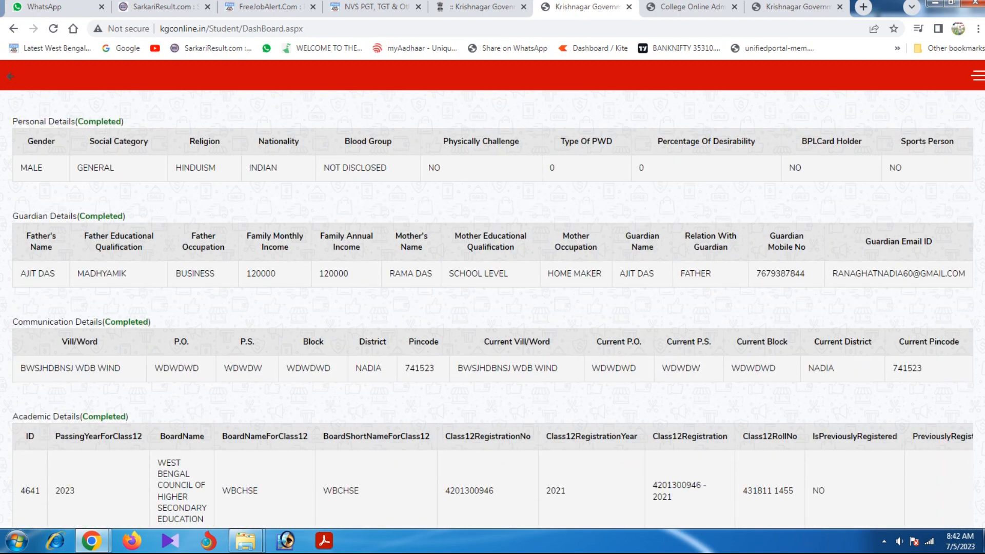
scroll(493, 308, down, 2)
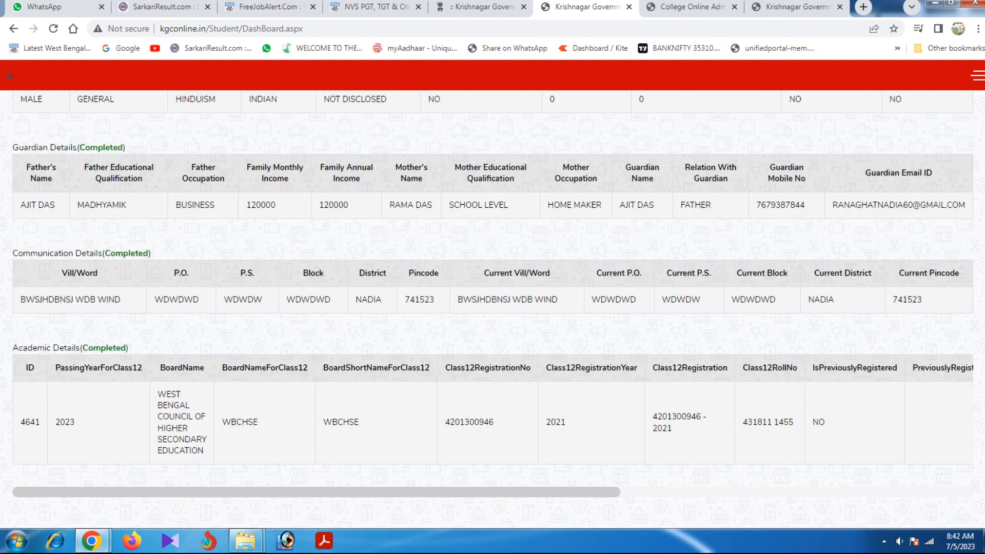
scroll(492, 308, up, 12)
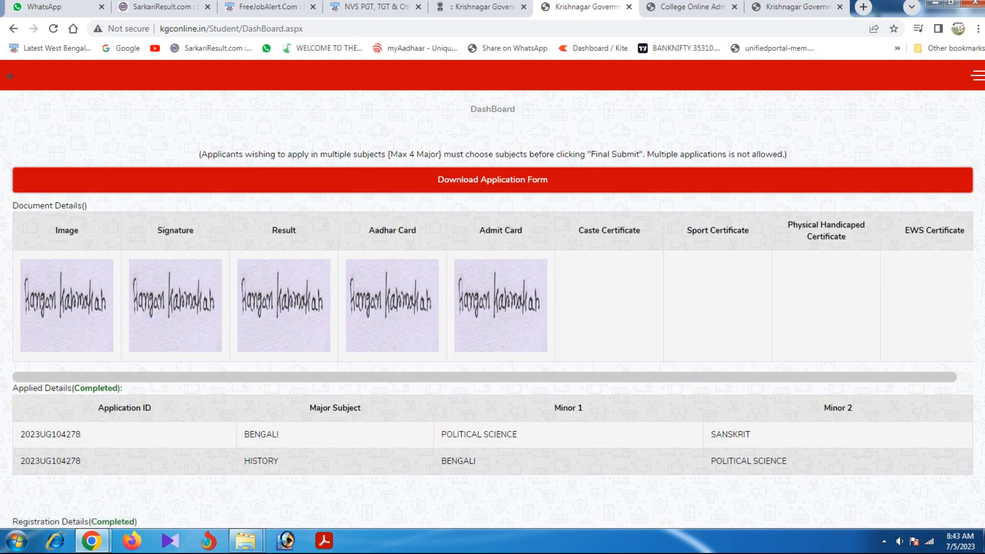
click(492, 179)
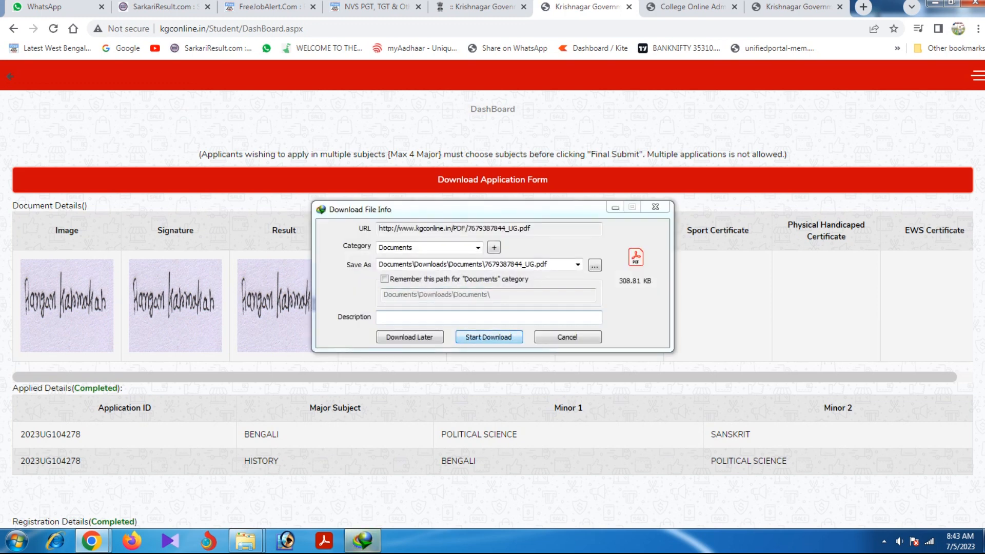
Save the 308.81 KB application form PDF, open it, and decline the Chrome integration prompt.
click(489, 337)
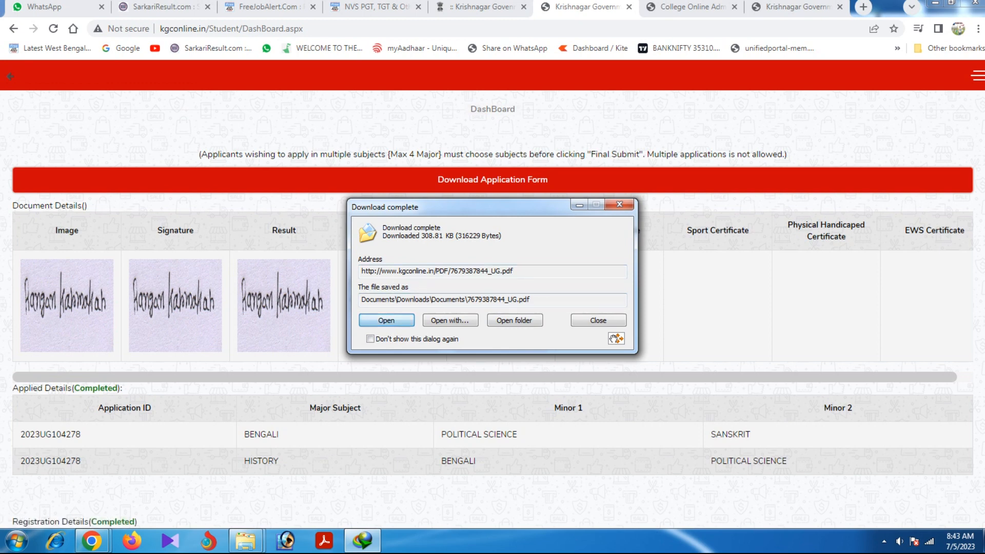
click(386, 320)
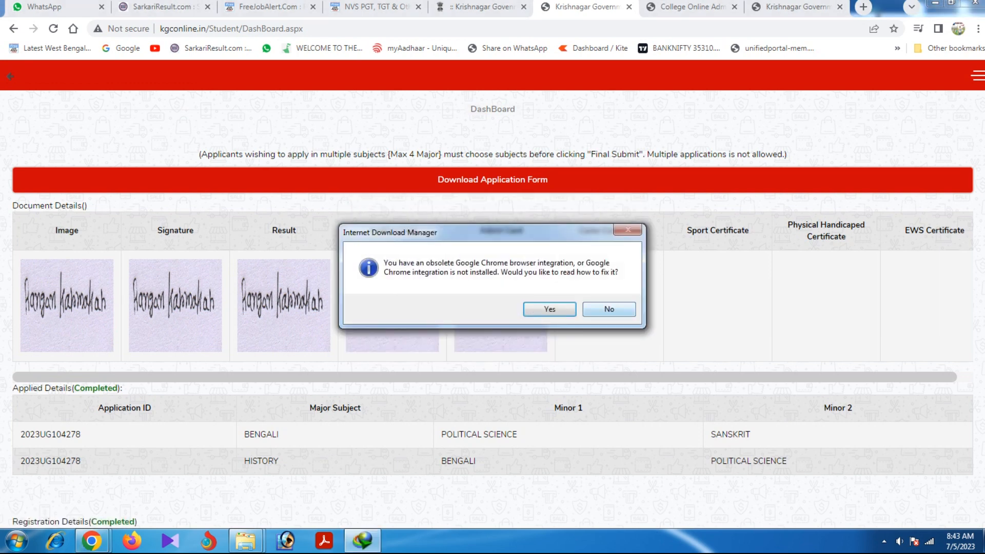
click(610, 309)
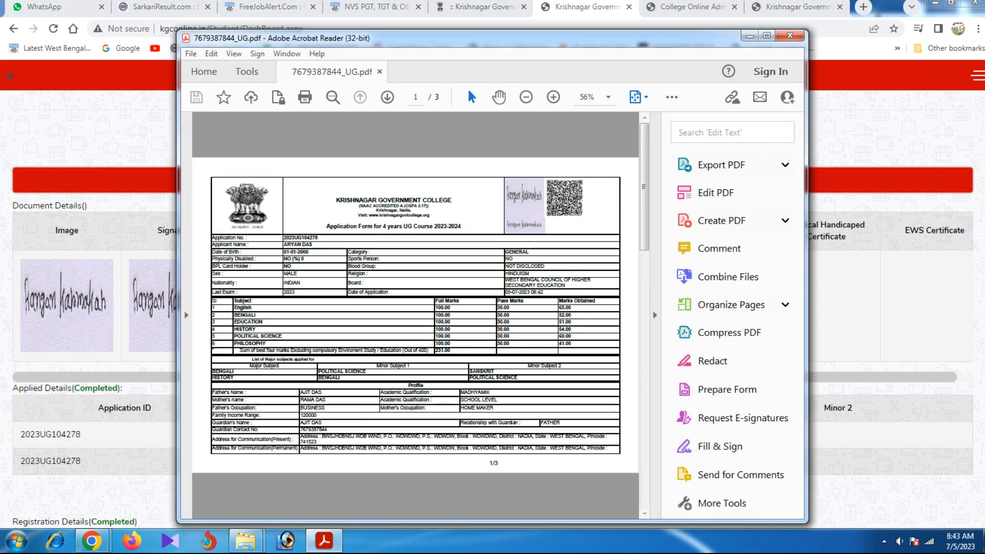
Maximize the 3-page application form PDF, check its last and first pages, then return to Chrome.
click(766, 35)
key(End)
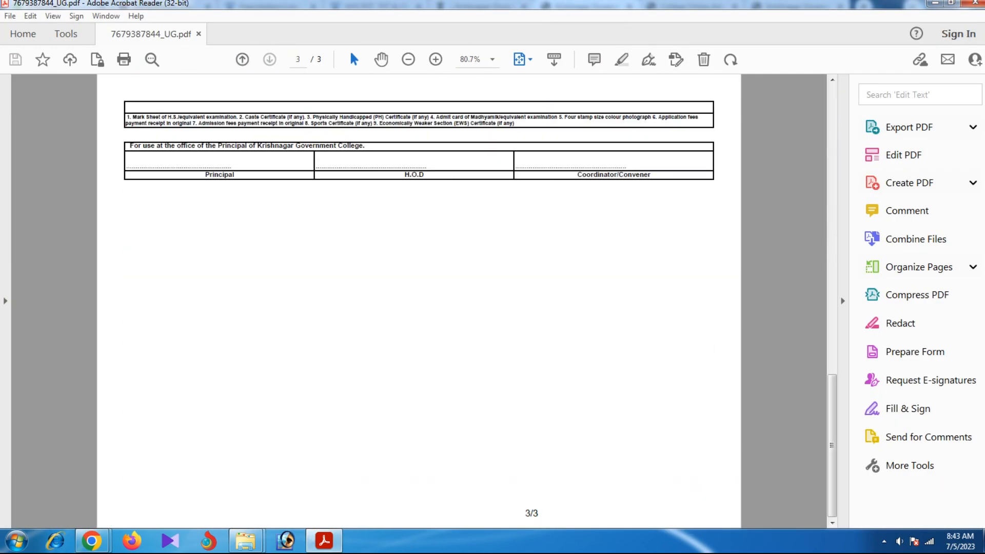
key(Home)
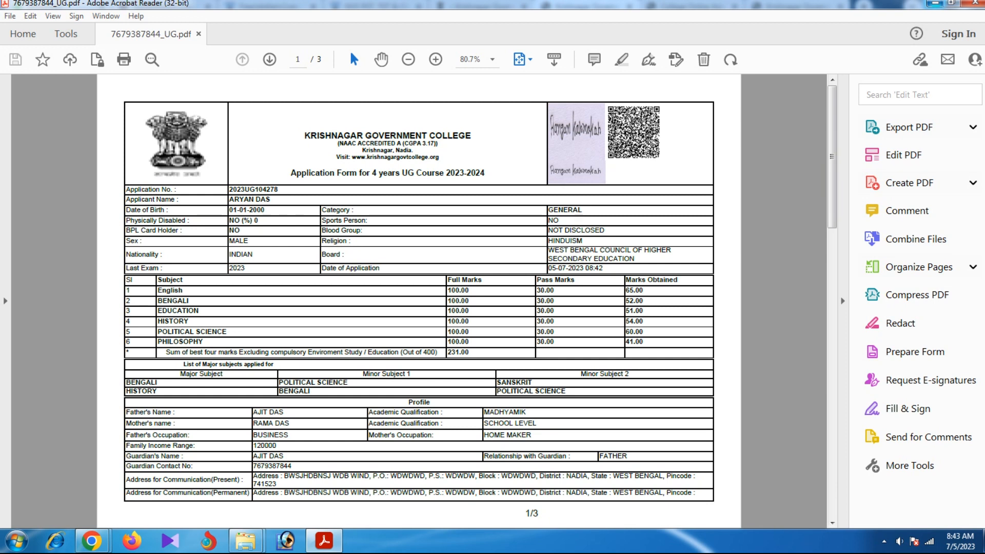
key(alt+Tab)
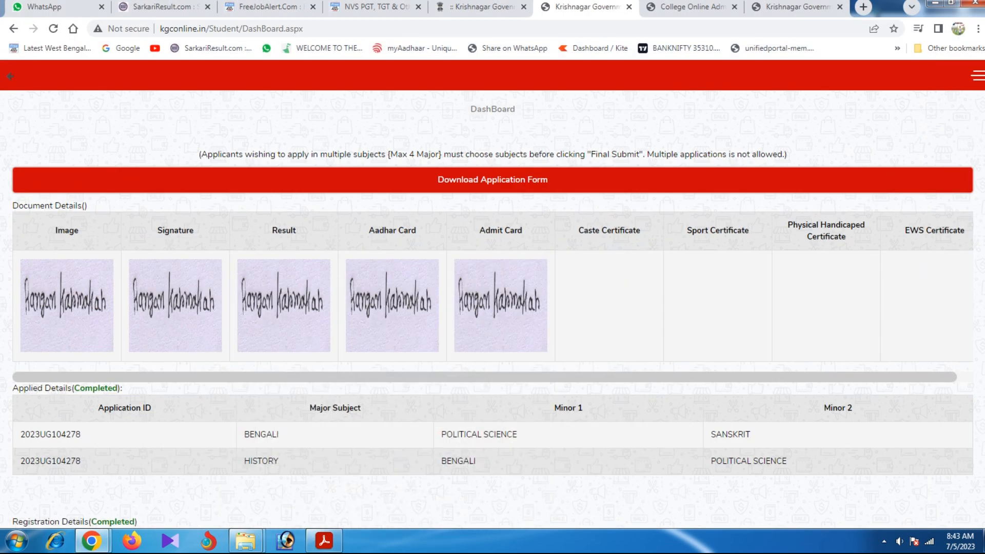